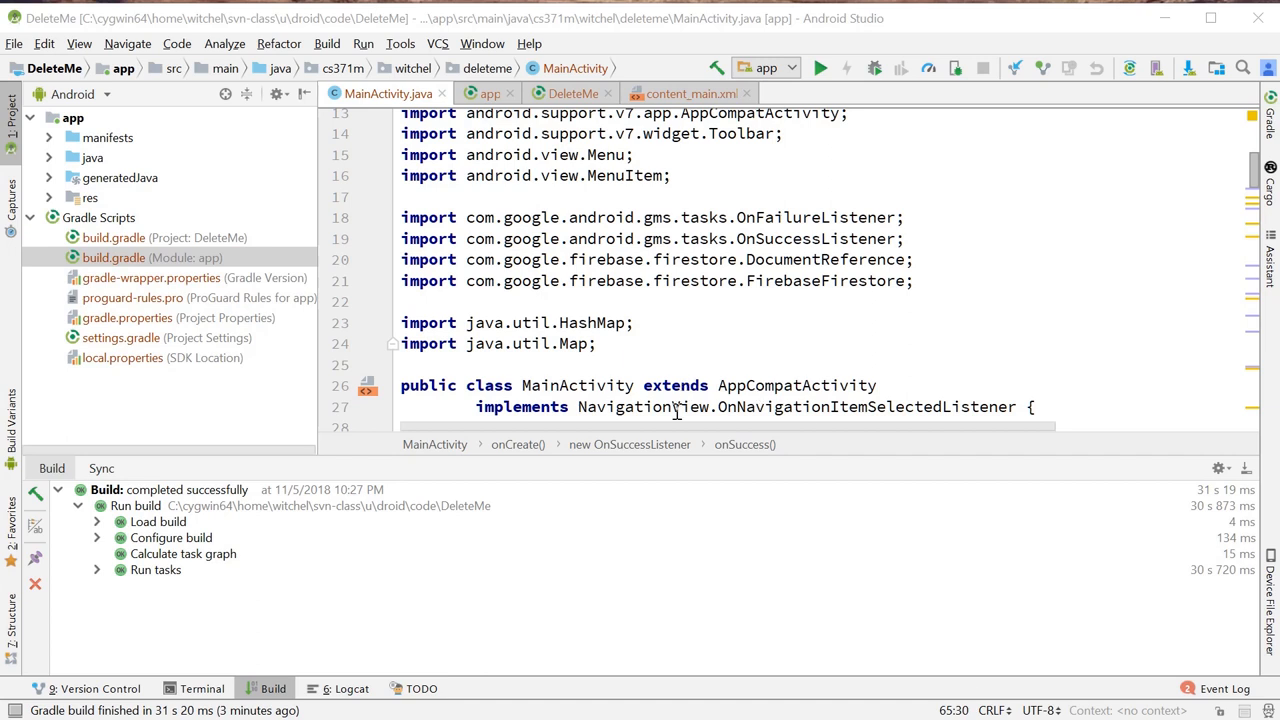
- Launch the Firebase Assistant from the Tools menu and start the email and password authentication tutorial
{"action": "left_click_drag", "start_coordinate": [689, 459], "coordinate": [679, 521]}
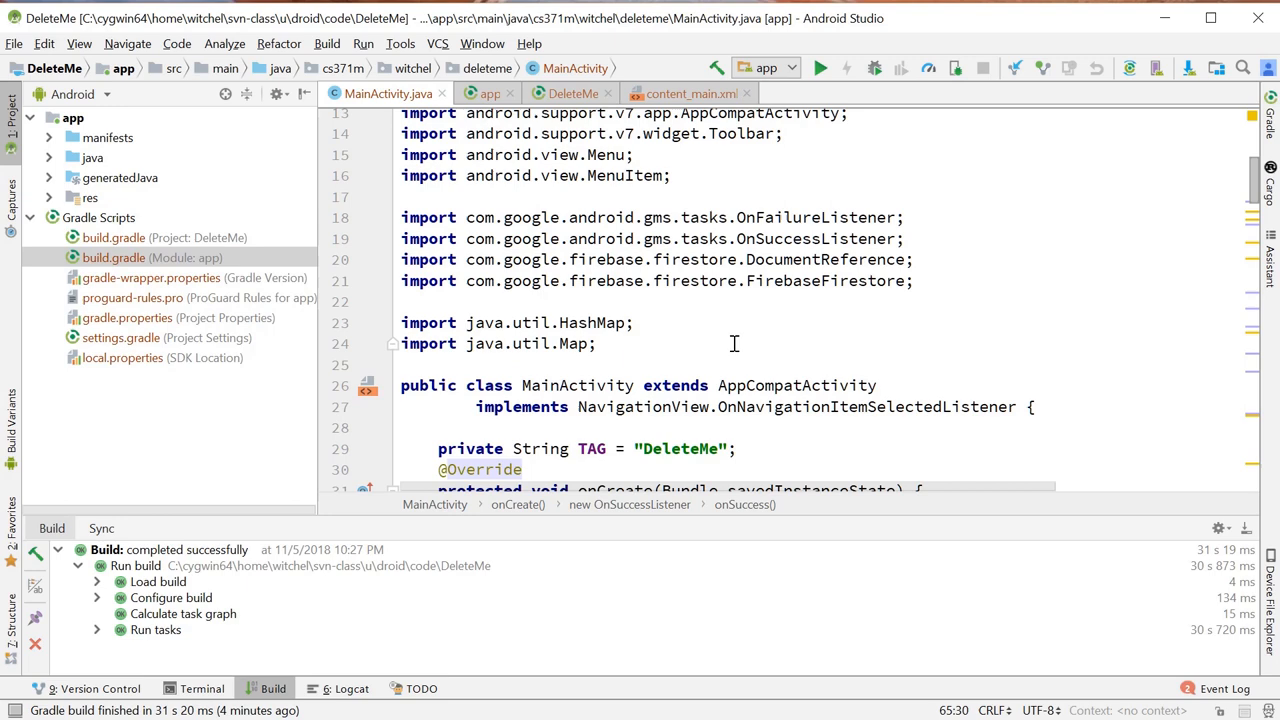
{"action": "left_click", "coordinate": [327, 44]}
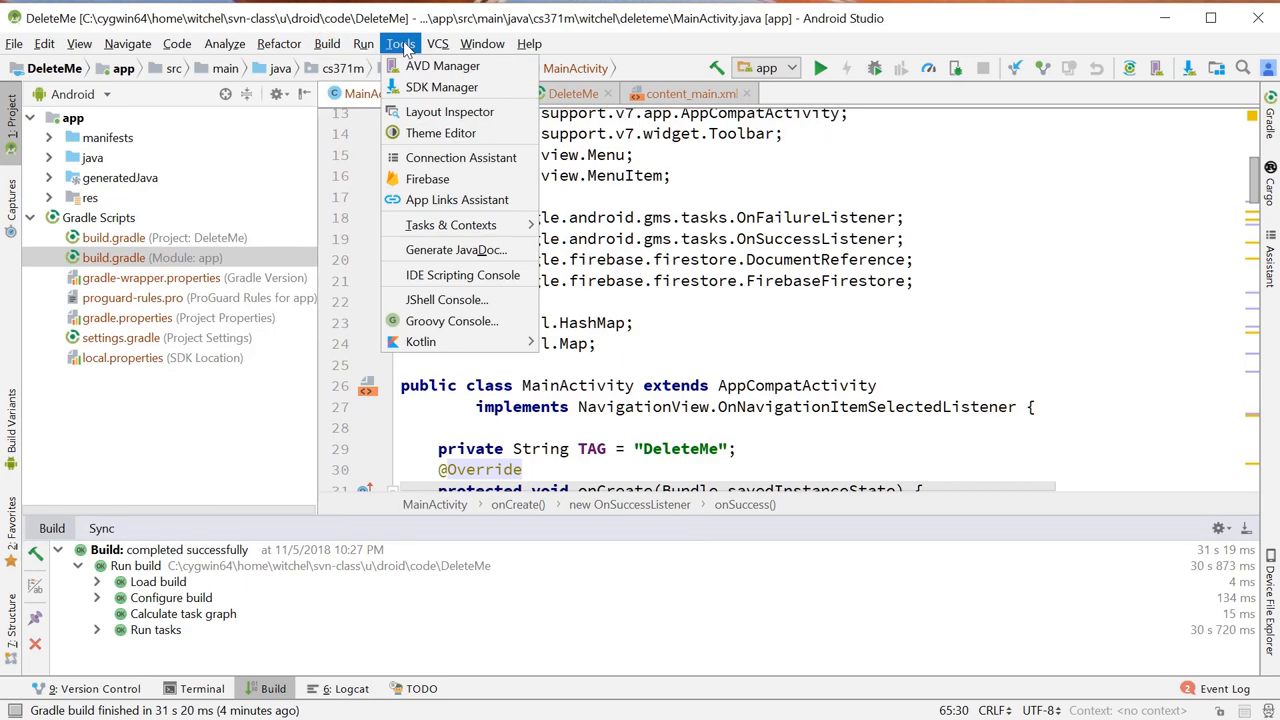
{"action": "key", "text": "Escape"}
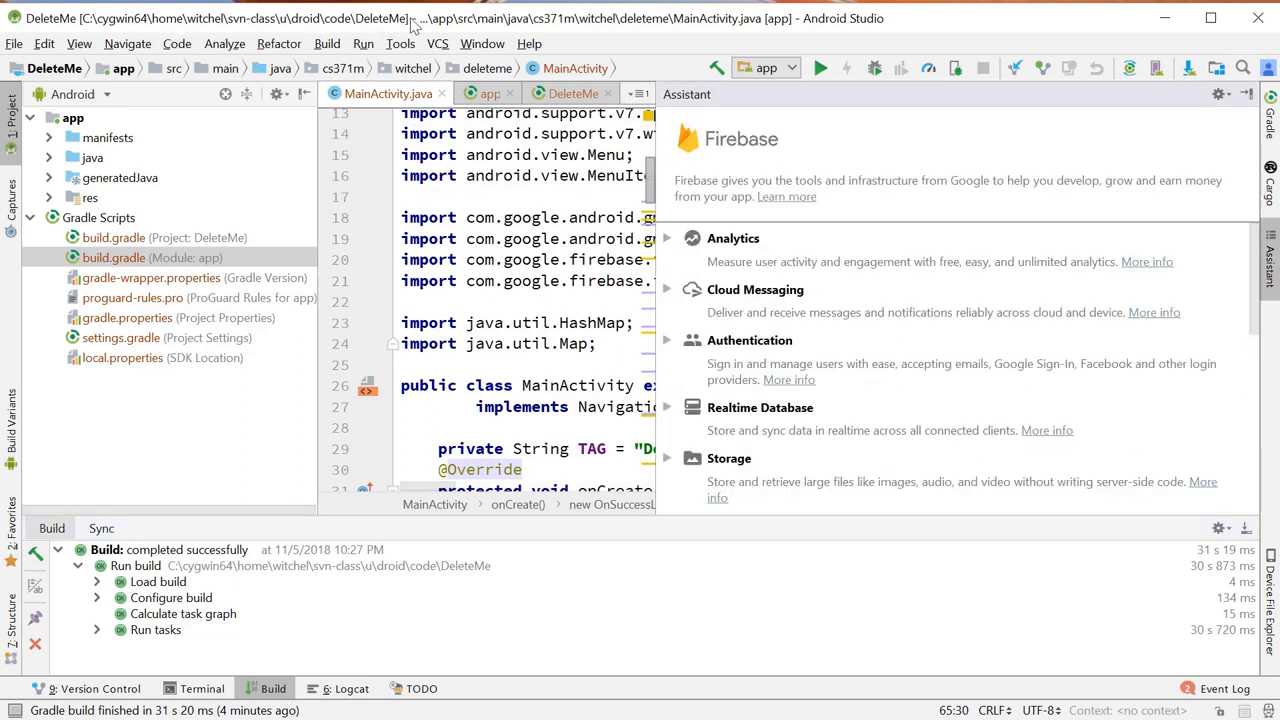
{"action": "left_click", "coordinate": [667, 341]}
{"action": "left_click", "coordinate": [822, 405]}
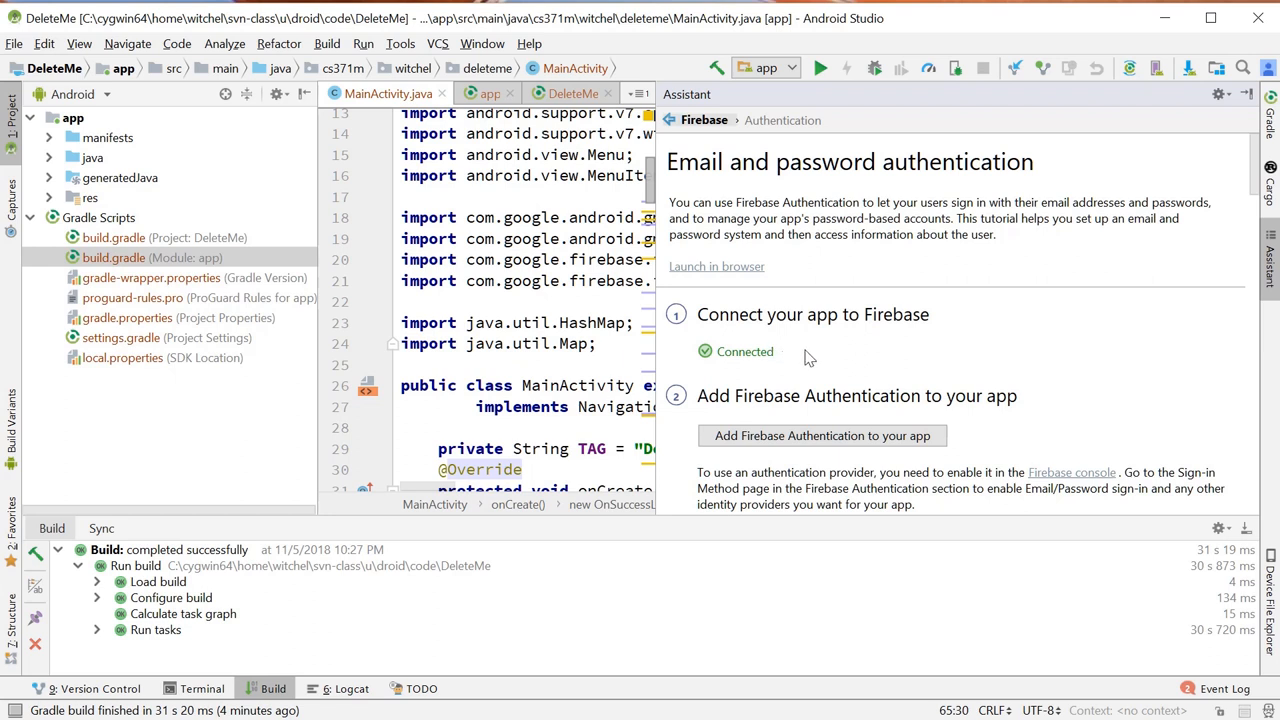
{"action": "scroll", "coordinate": [804, 359], "scroll_direction": "down", "scroll_amount": 2}
{"action": "scroll", "coordinate": [804, 359], "scroll_direction": "down", "scroll_amount": 2}
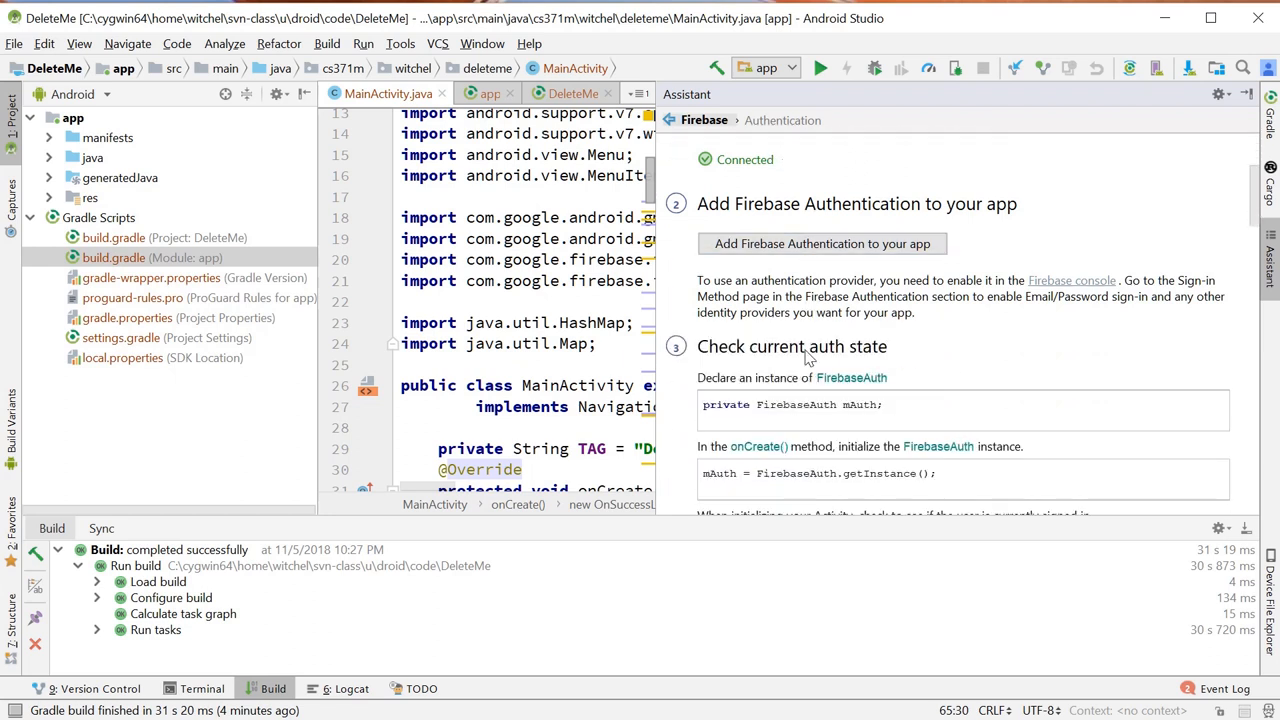
{"action": "scroll", "coordinate": [808, 357], "scroll_direction": "up", "scroll_amount": 1}
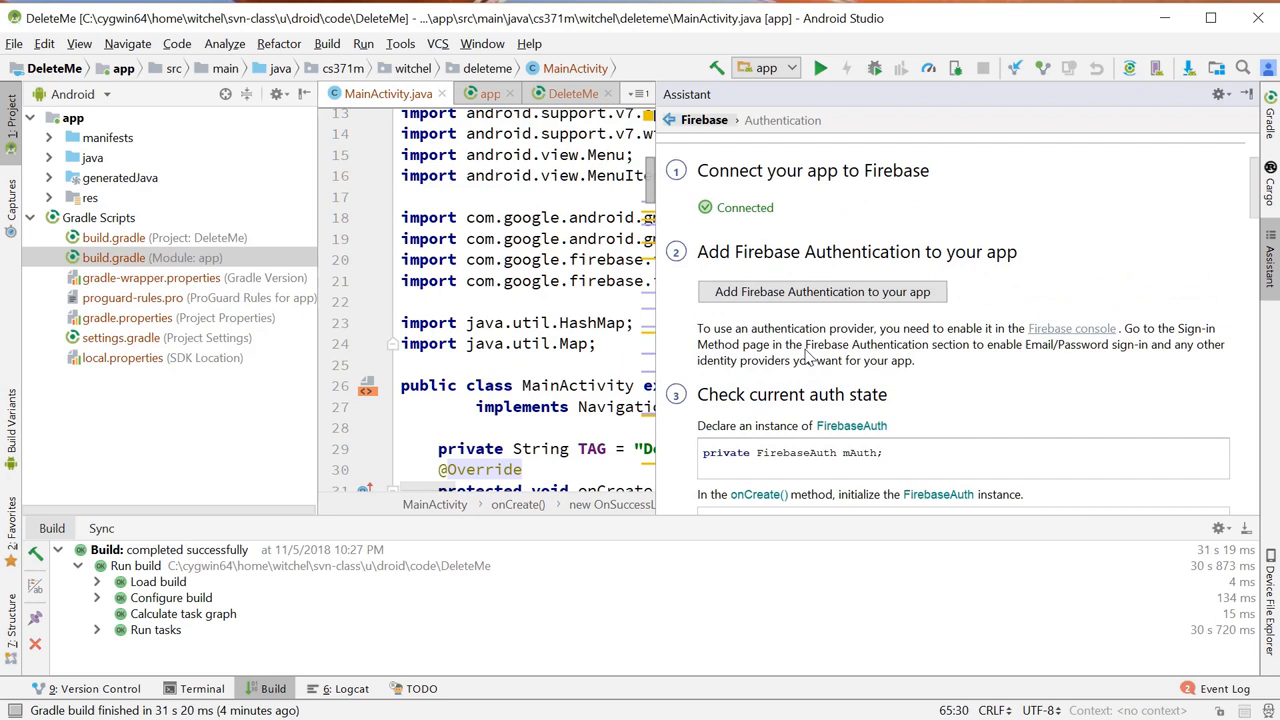
- Hide the Assistant and review the Firestore dependencies at the end of the app build.gradle
{"action": "left_click", "coordinate": [1270, 262]}
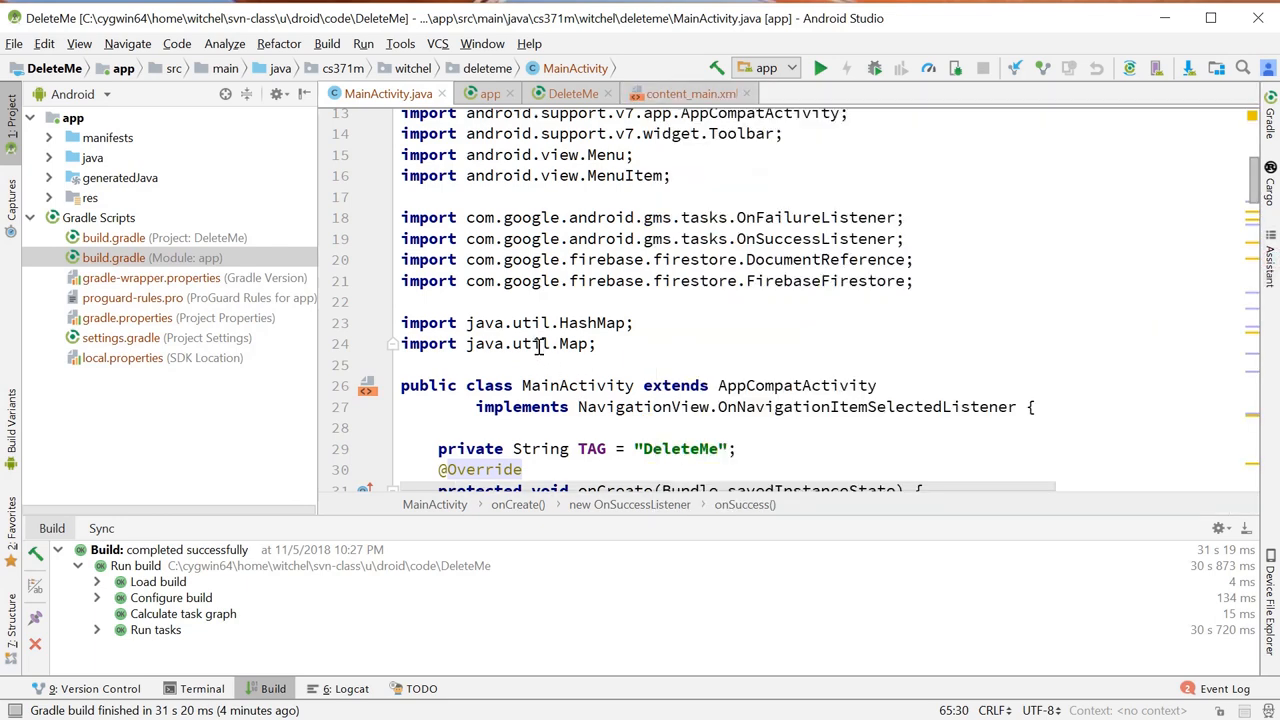
{"action": "scroll", "coordinate": [538, 344], "scroll_direction": "down", "scroll_amount": 2}
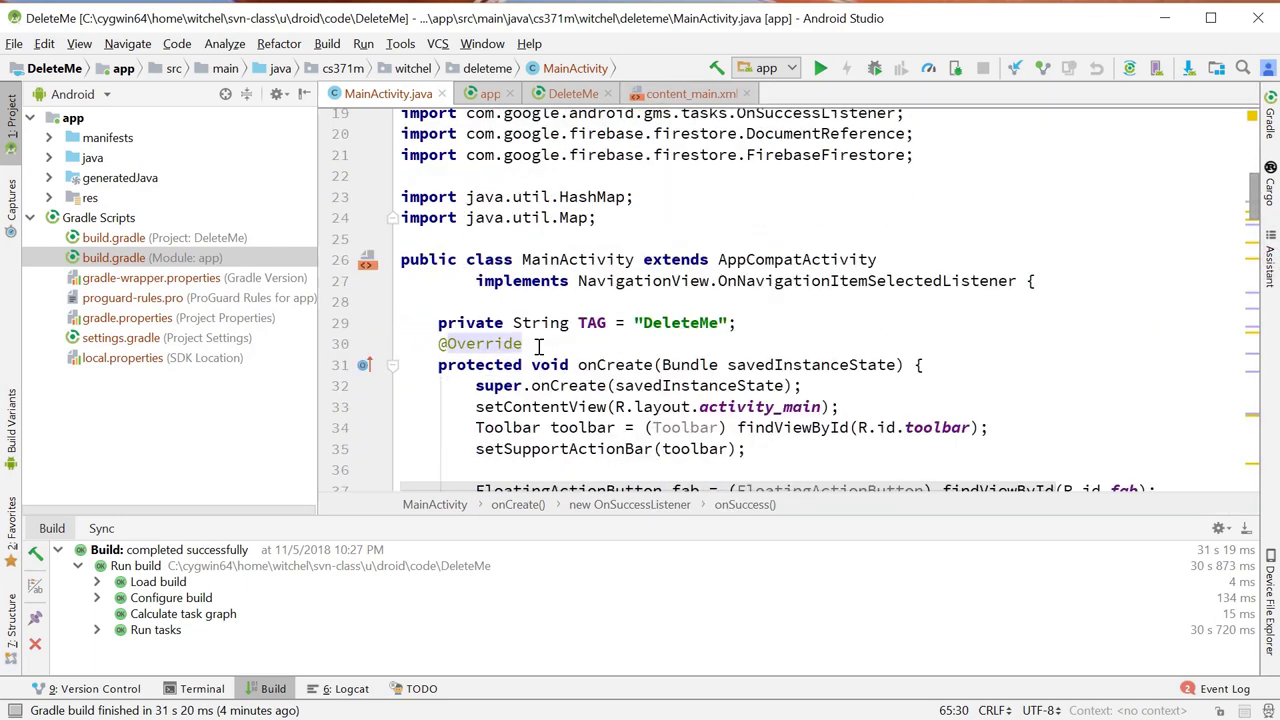
{"action": "double_click", "coordinate": [115, 258]}
{"action": "scroll", "coordinate": [681, 325], "scroll_direction": "down", "scroll_amount": 2}
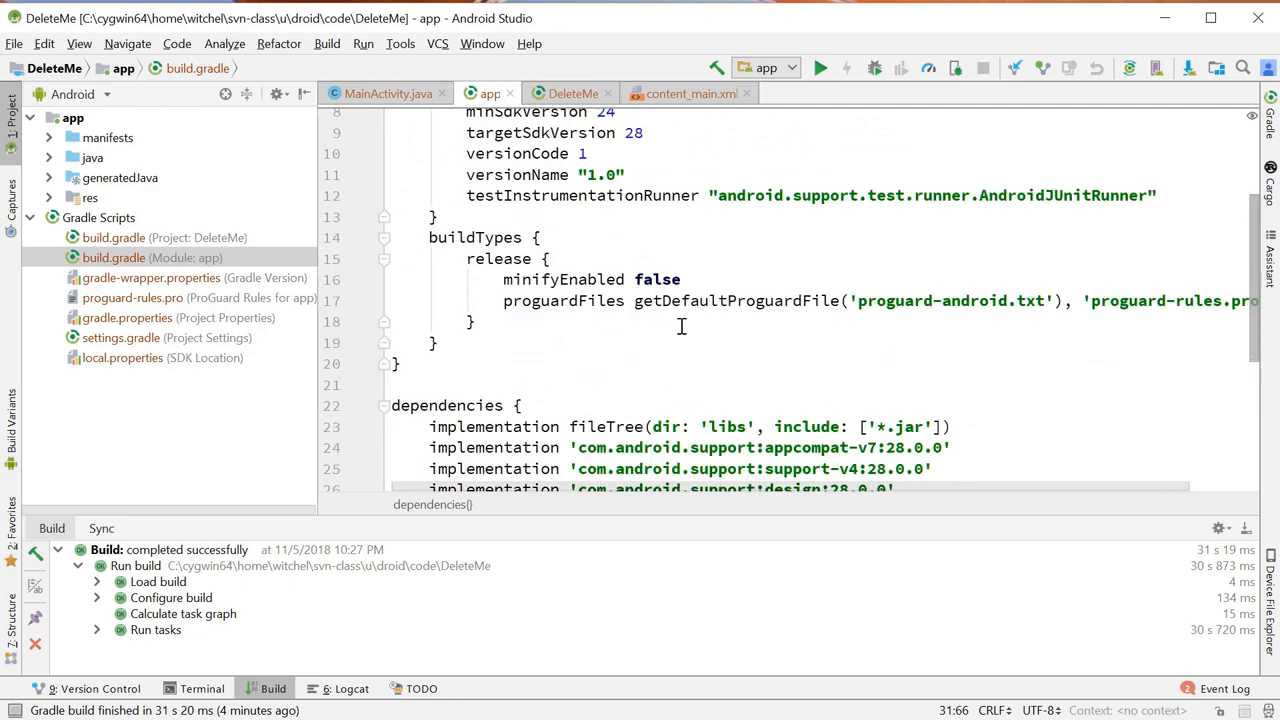
{"action": "scroll", "coordinate": [681, 325], "scroll_direction": "down", "scroll_amount": 3}
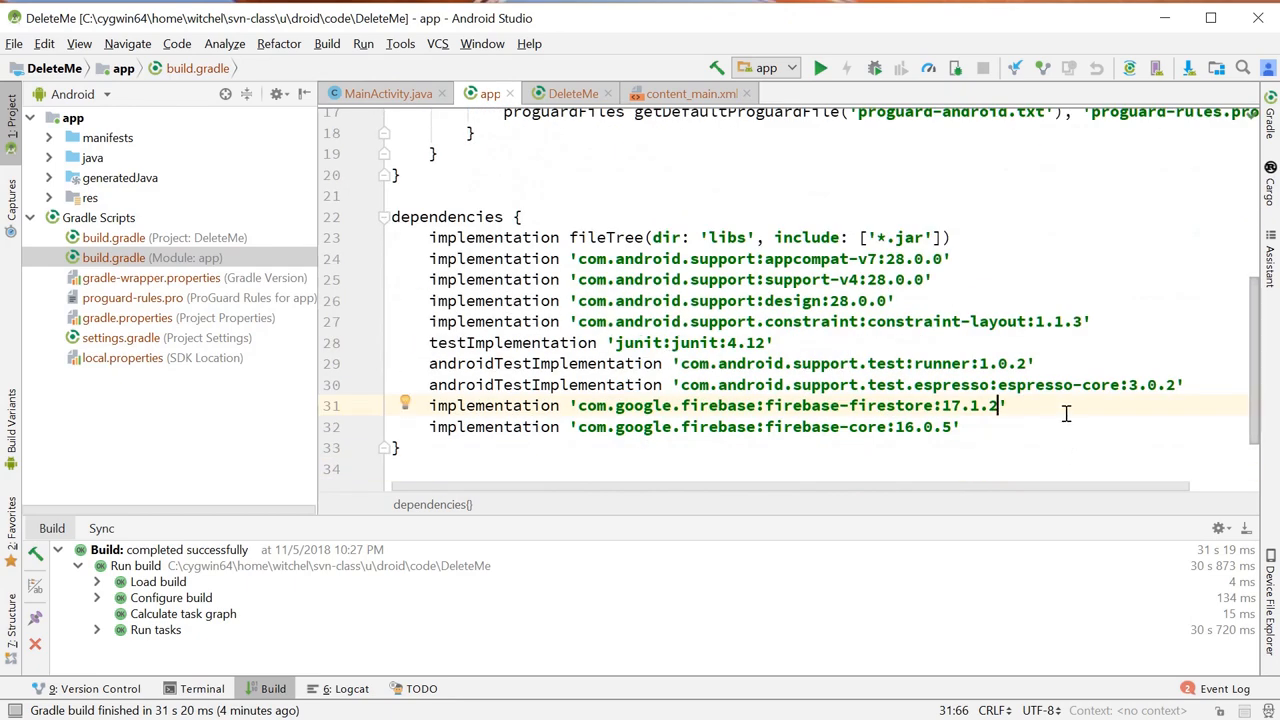
{"action": "key", "text": "End"}
{"action": "scroll", "coordinate": [718, 262], "scroll_direction": "up", "scroll_amount": 5}
{"action": "scroll", "coordinate": [718, 262], "scroll_direction": "up", "scroll_amount": 2}
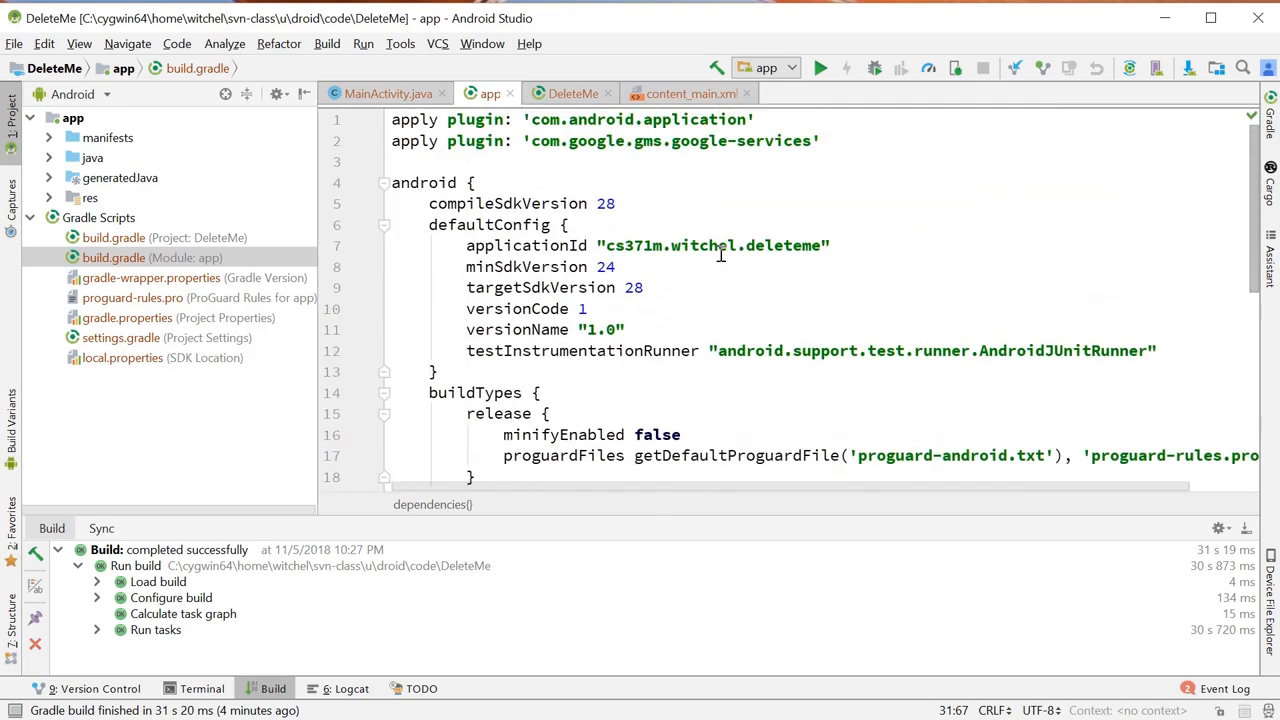
{"action": "scroll", "coordinate": [718, 262], "scroll_direction": "down", "scroll_amount": 6}
{"action": "scroll", "coordinate": [718, 262], "scroll_direction": "down", "scroll_amount": 3}
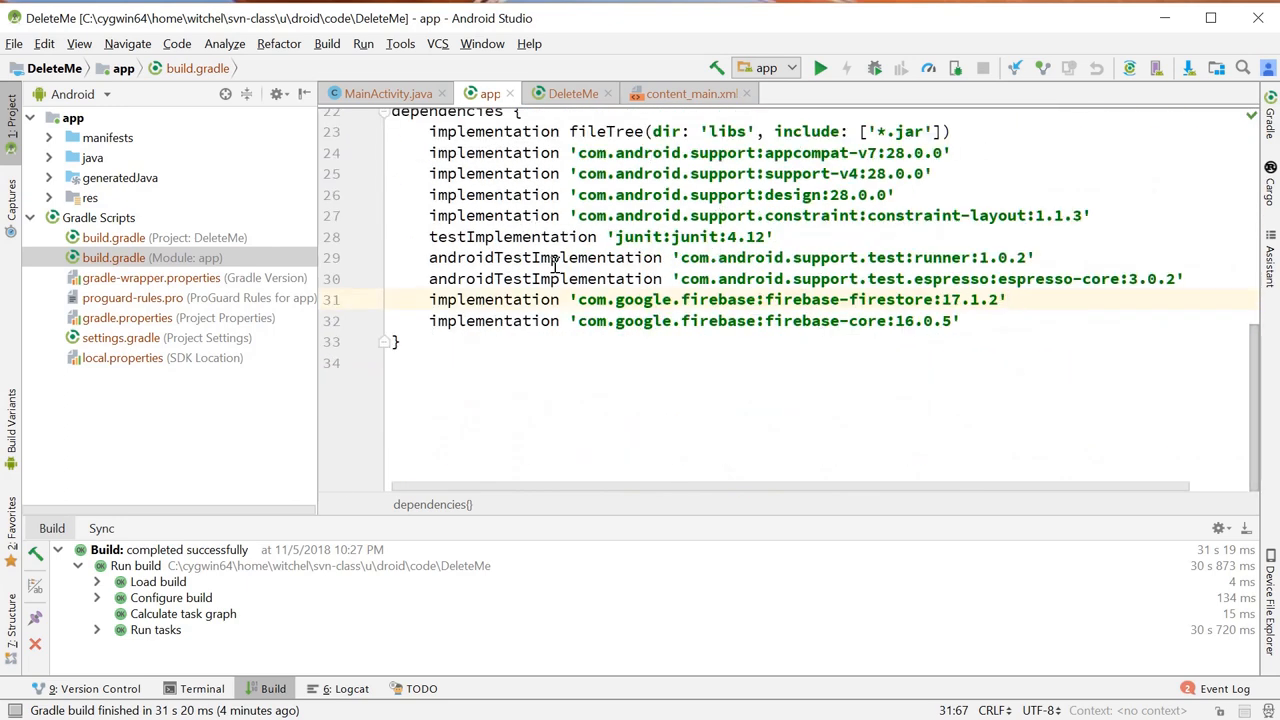
- Review the users-writing code in MainActivity.java, then switch to the Firebase console in Chrome
{"action": "left_click", "coordinate": [408, 94]}
{"action": "scroll", "coordinate": [628, 292], "scroll_direction": "down", "scroll_amount": 2}
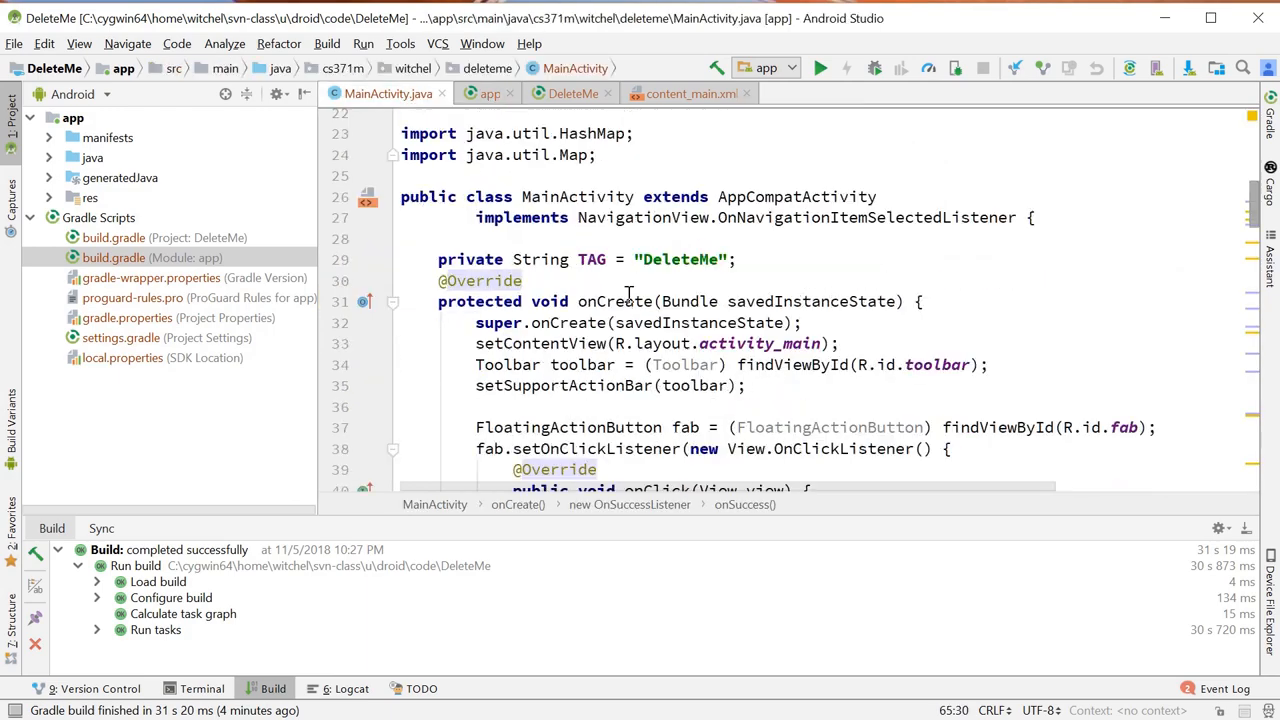
{"action": "scroll", "coordinate": [628, 292], "scroll_direction": "down", "scroll_amount": 1}
{"action": "scroll", "coordinate": [628, 292], "scroll_direction": "down", "scroll_amount": 5}
{"action": "scroll", "coordinate": [628, 292], "scroll_direction": "down", "scroll_amount": 4}
{"action": "scroll", "coordinate": [628, 292], "scroll_direction": "down", "scroll_amount": 2}
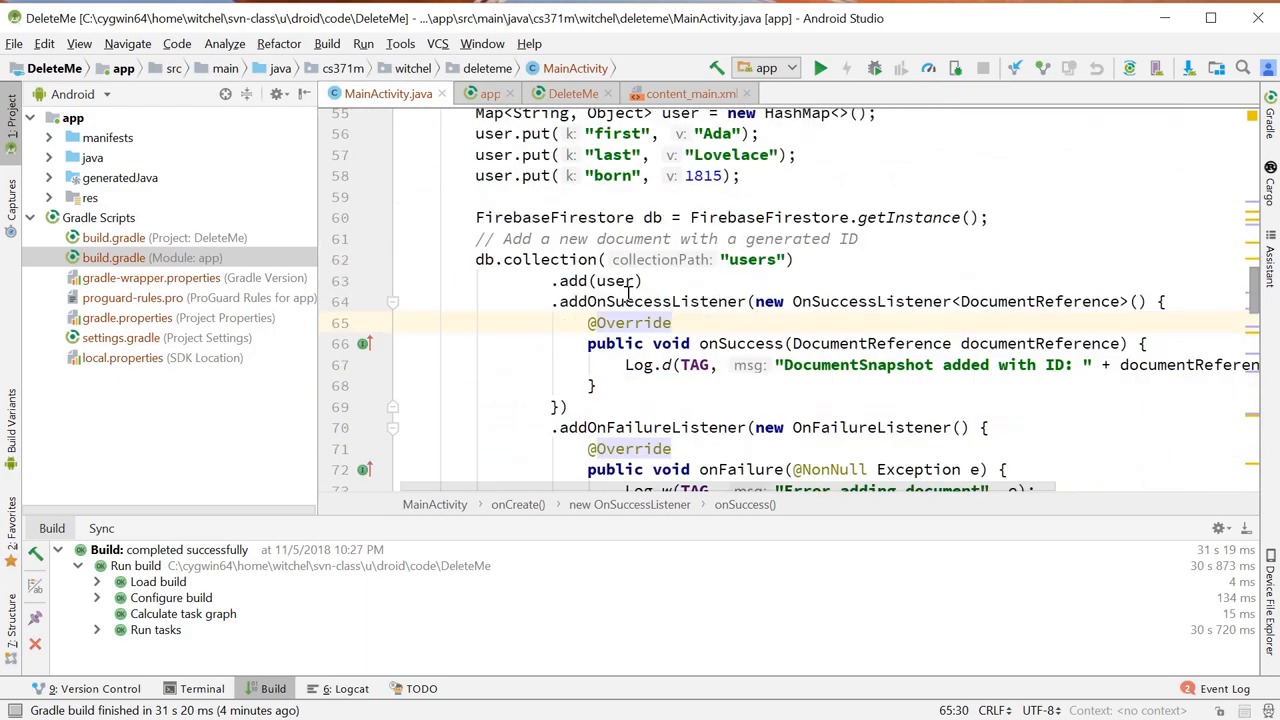
{"action": "scroll", "coordinate": [628, 292], "scroll_direction": "down", "scroll_amount": 1}
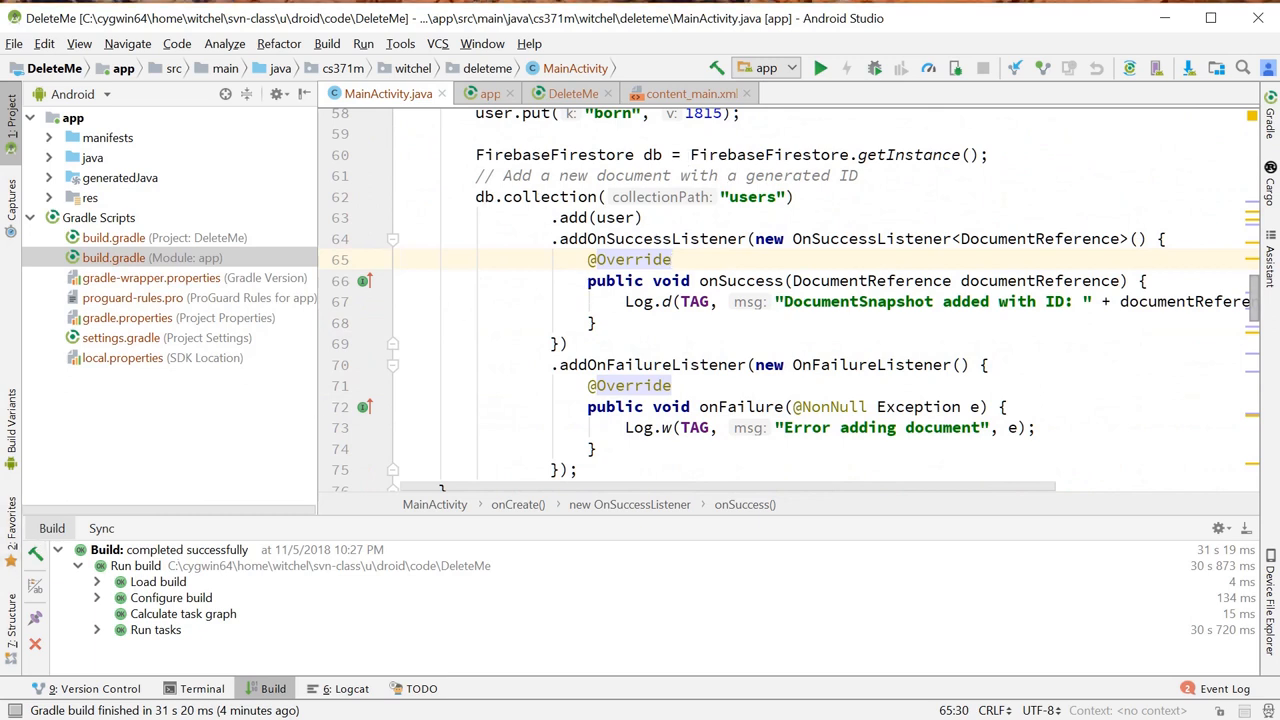
{"action": "key", "text": "alt+Tab"}
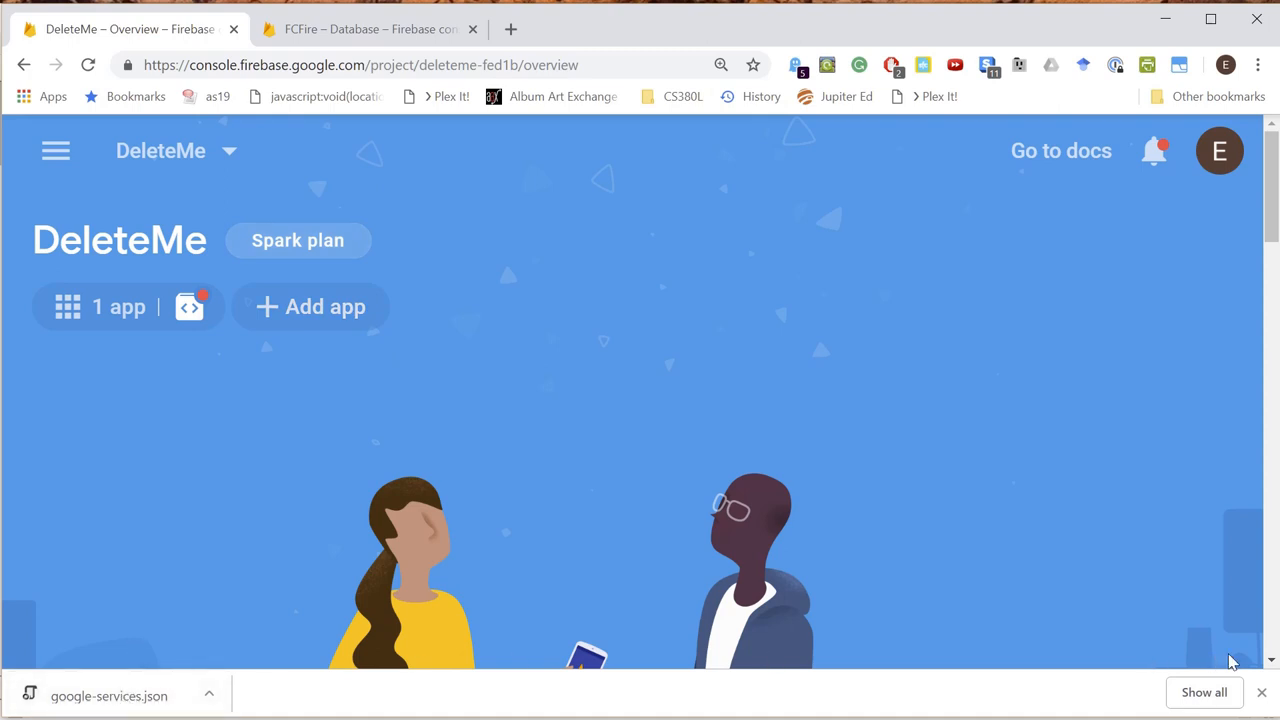
- View the DeleteMe project's Authentication users list and reopen the project navigation
{"action": "left_click", "coordinate": [1262, 692]}
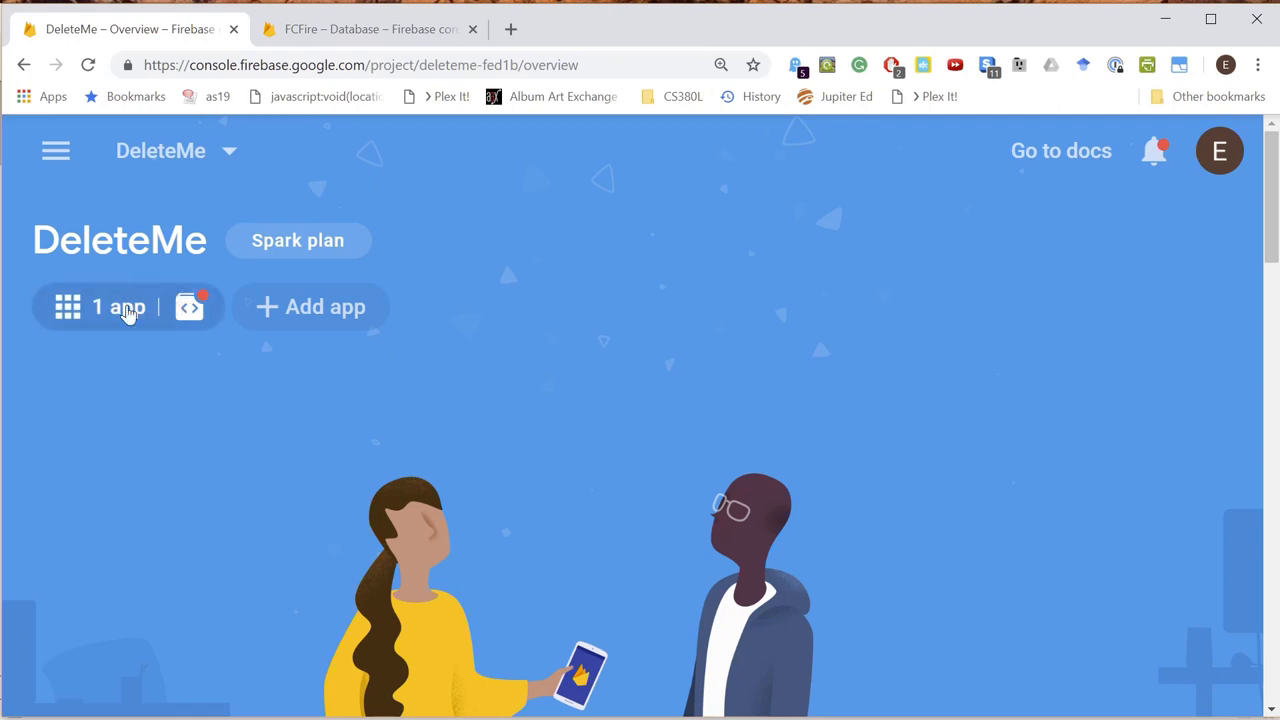
{"action": "left_click", "coordinate": [55, 150]}
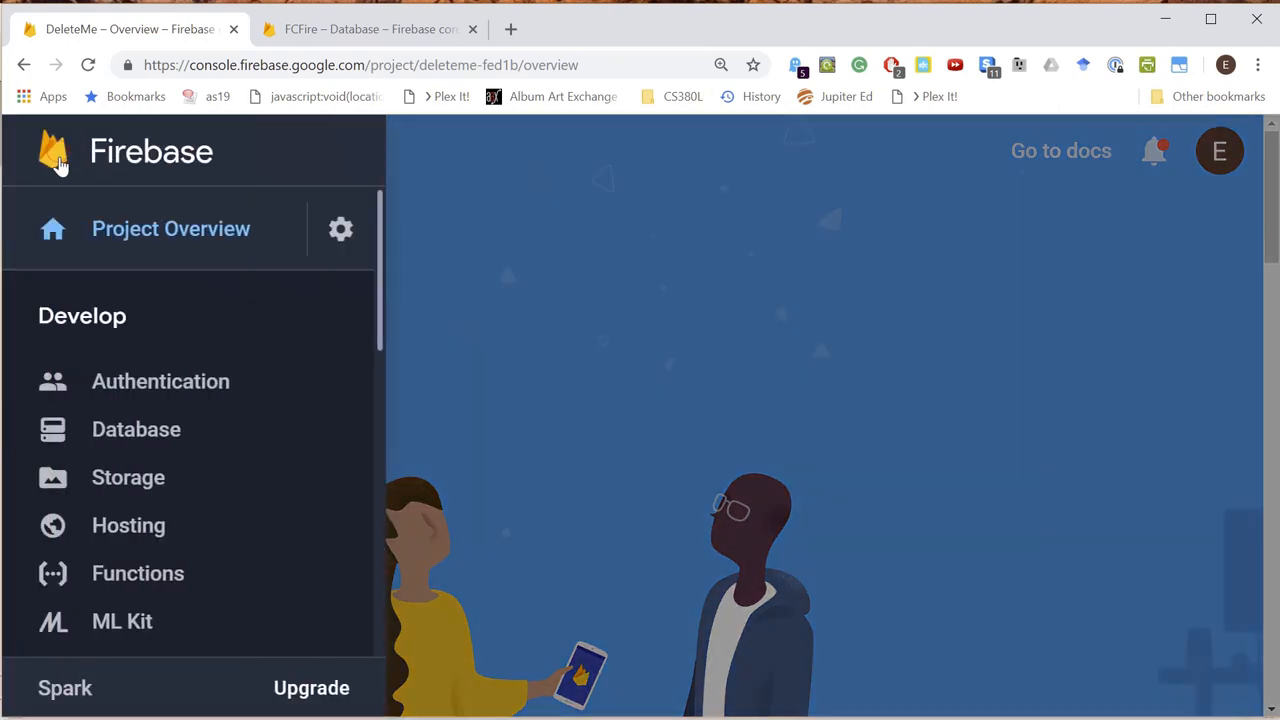
{"action": "left_click", "coordinate": [165, 385]}
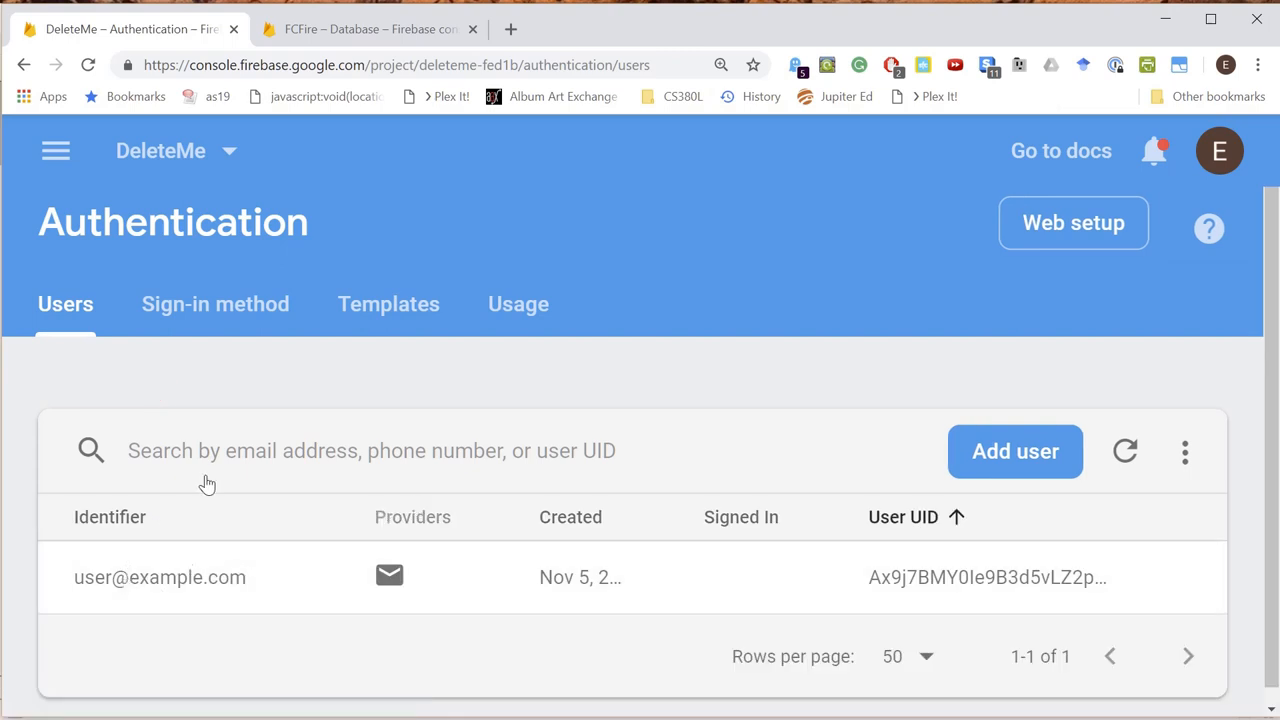
{"action": "left_click", "coordinate": [55, 150]}
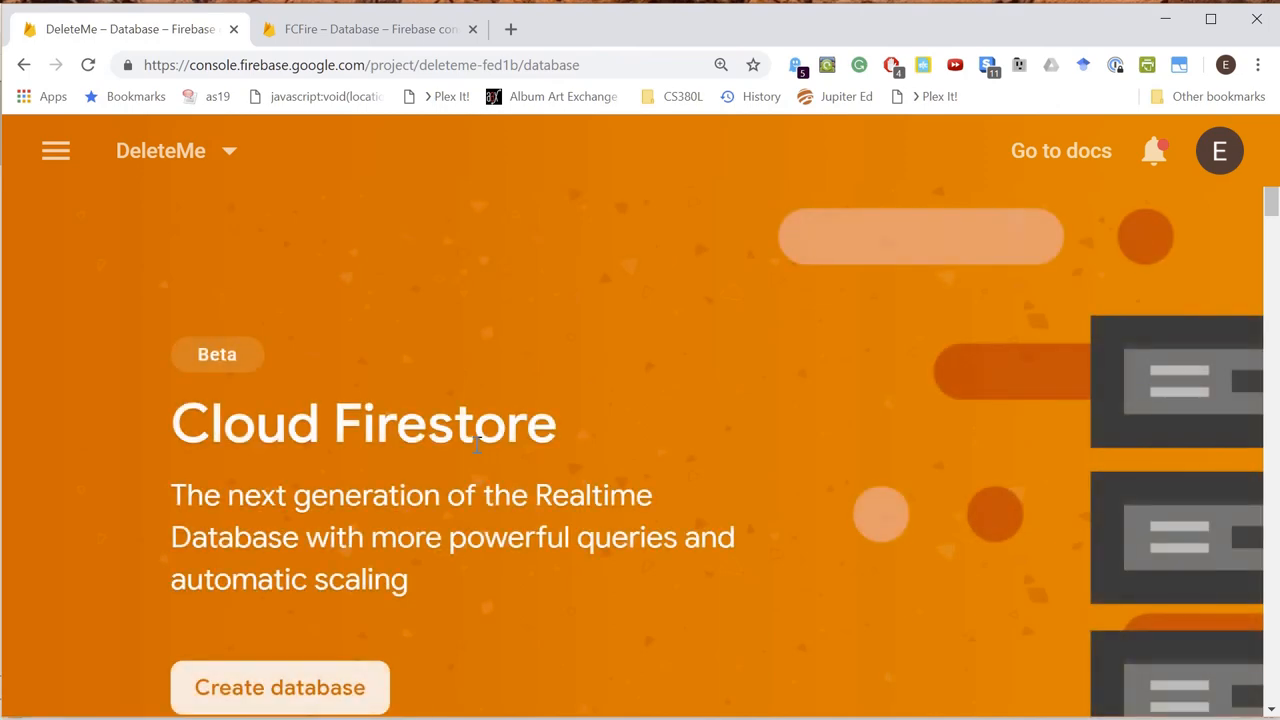
{"action": "scroll", "coordinate": [477, 444], "scroll_direction": "down", "scroll_amount": 1}
{"action": "scroll", "coordinate": [477, 444], "scroll_direction": "down", "scroll_amount": 1}
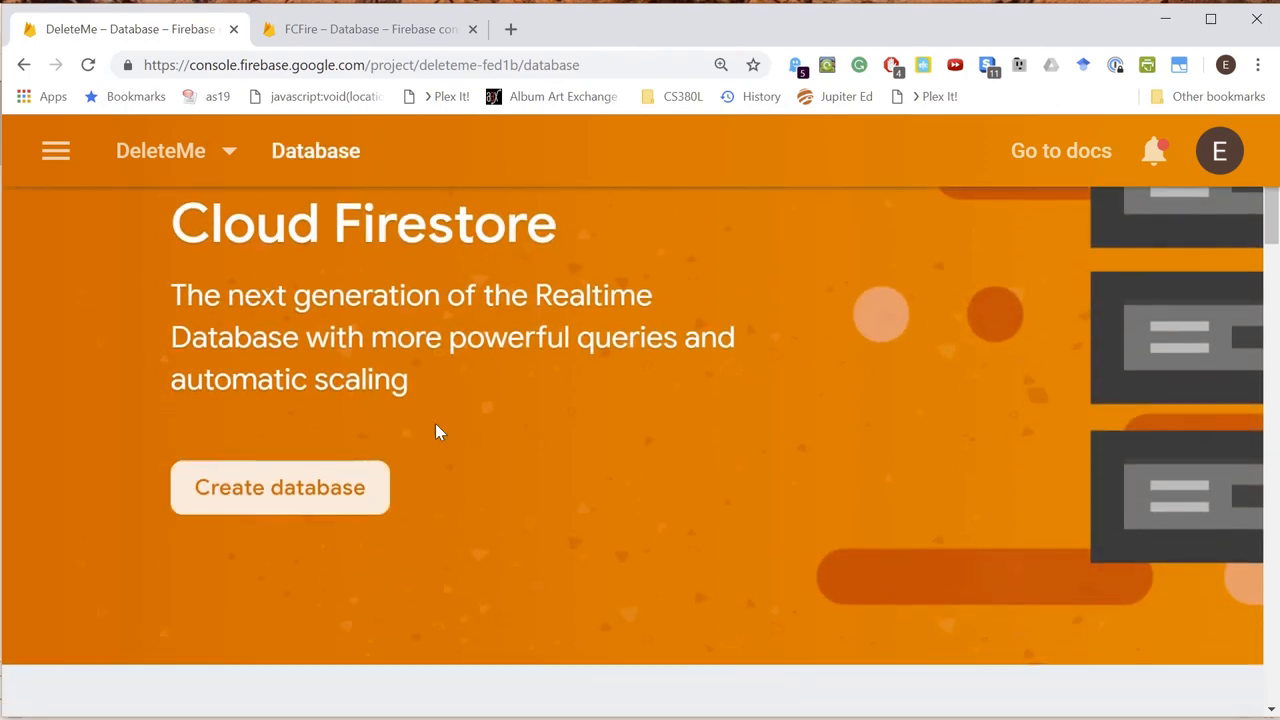
- Create the Cloud Firestore database, enabling it in locked mode
{"action": "left_click", "coordinate": [303, 490]}
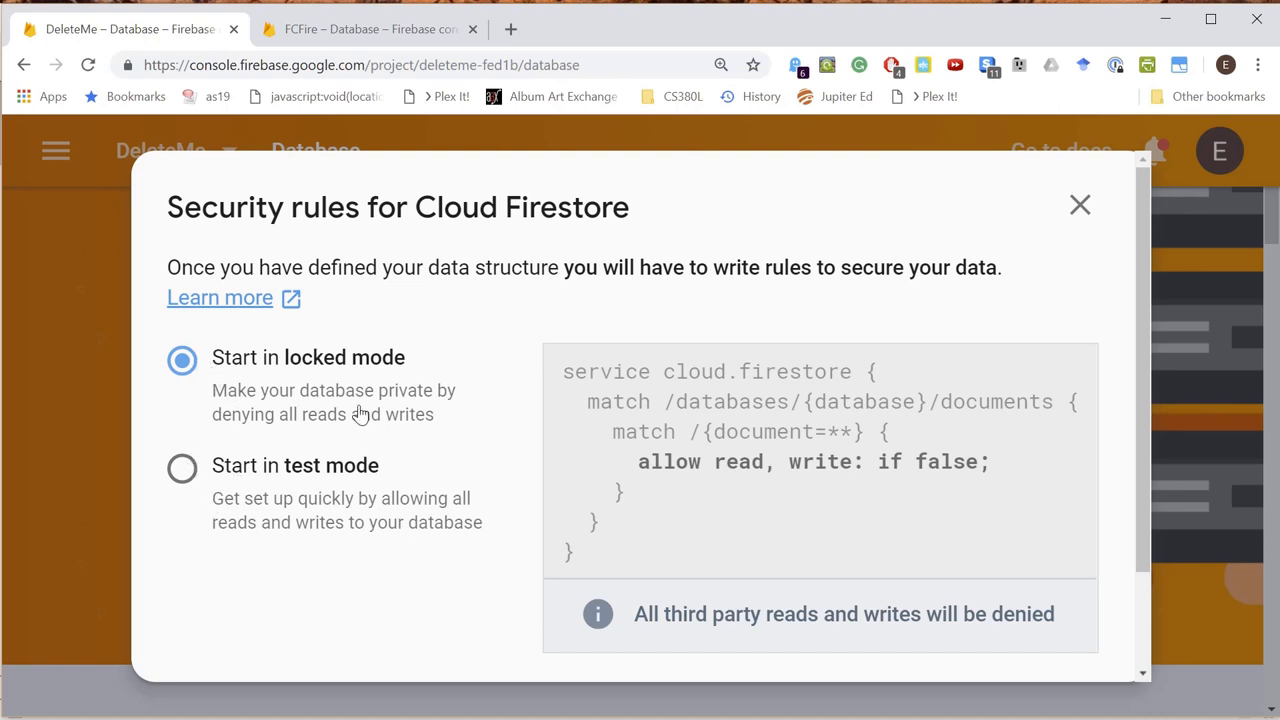
{"action": "scroll", "coordinate": [367, 410], "scroll_direction": "down", "scroll_amount": 3}
{"action": "left_click", "coordinate": [1060, 618]}
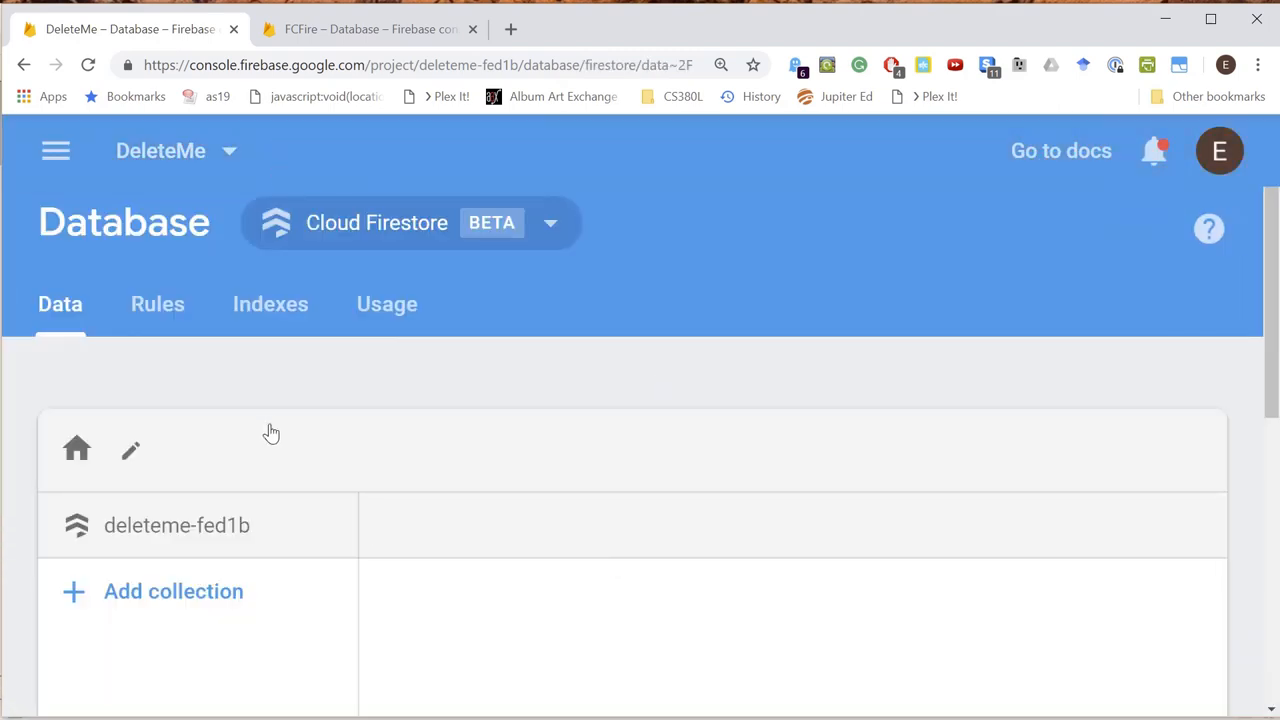
{"action": "scroll", "coordinate": [272, 435], "scroll_direction": "down", "scroll_amount": 3}
{"action": "scroll", "coordinate": [272, 435], "scroll_direction": "up", "scroll_amount": 3}
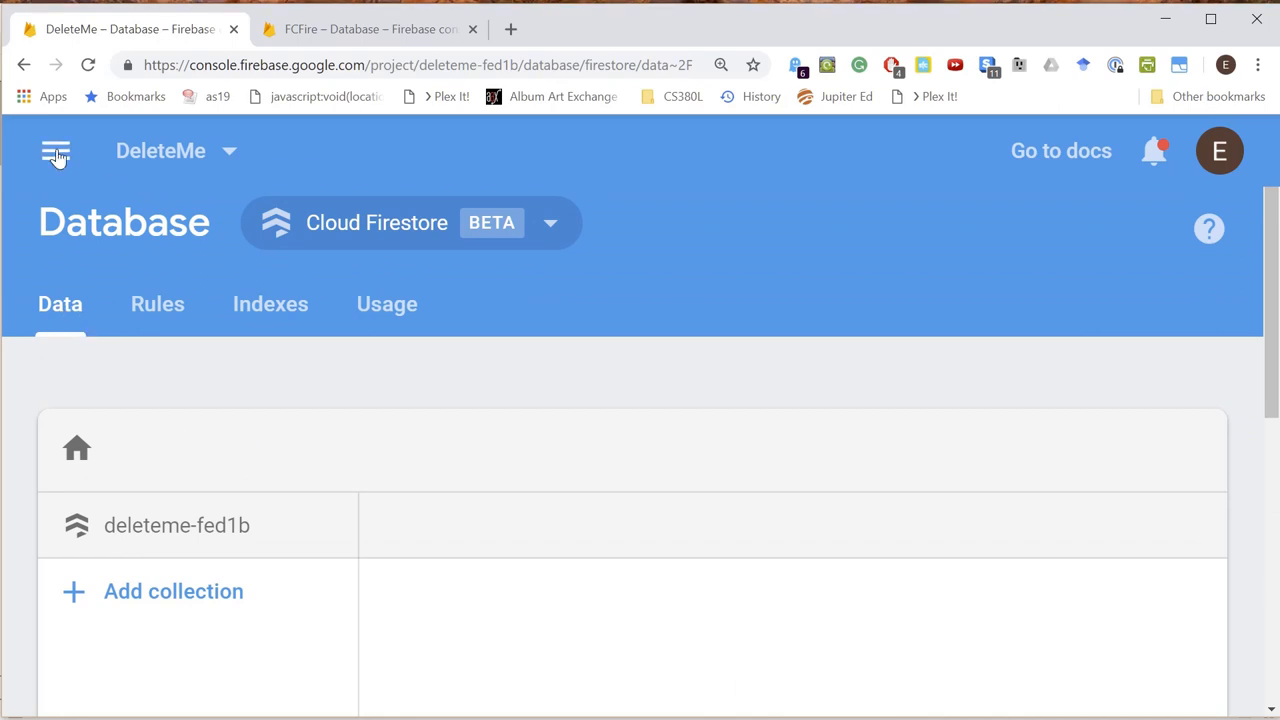
- Copy the 'if request.auth.uid != null' rule from the FCFire project's Firestore rules
{"action": "left_click", "coordinate": [157, 304]}
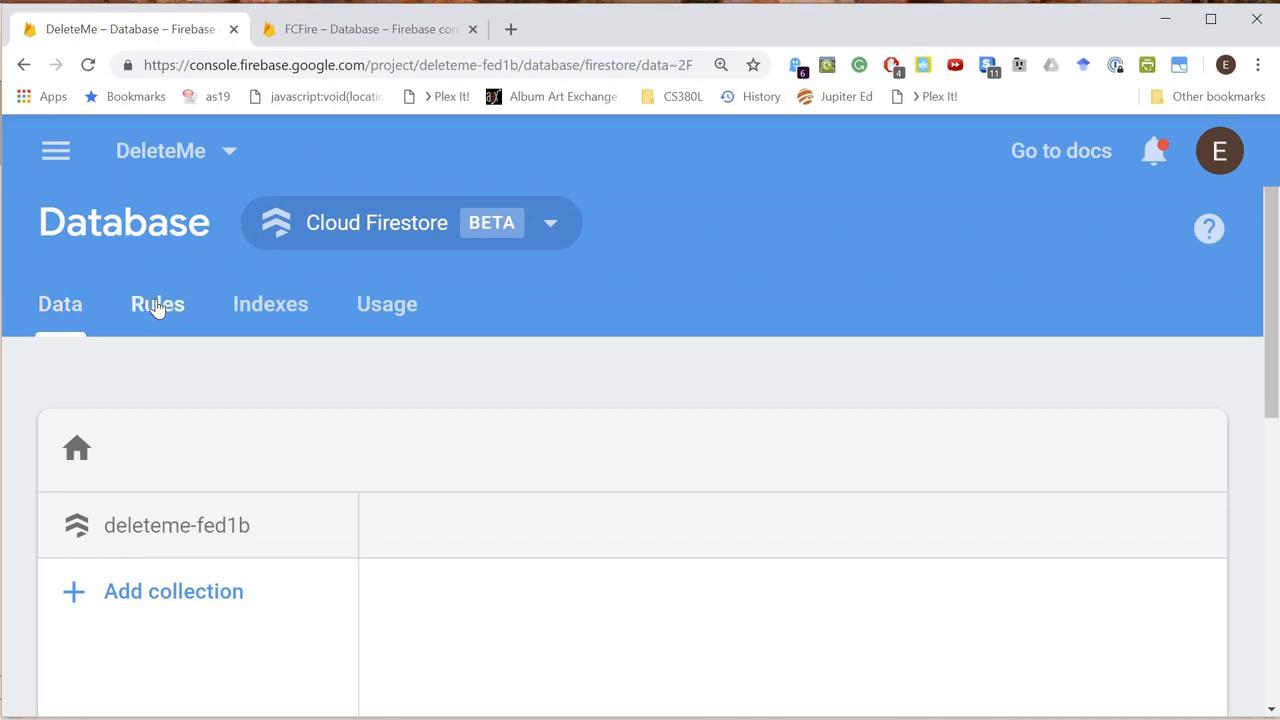
{"action": "scroll", "coordinate": [520, 478], "scroll_direction": "down", "scroll_amount": 3}
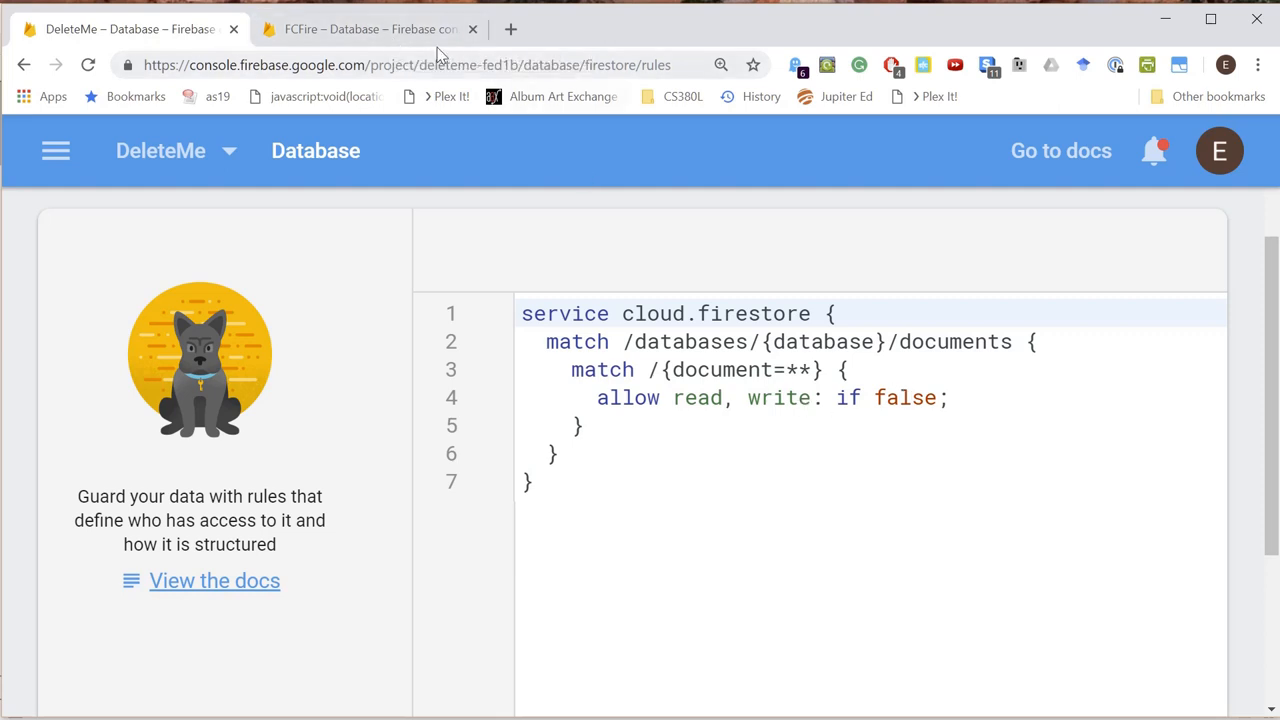
{"action": "left_click", "coordinate": [408, 29]}
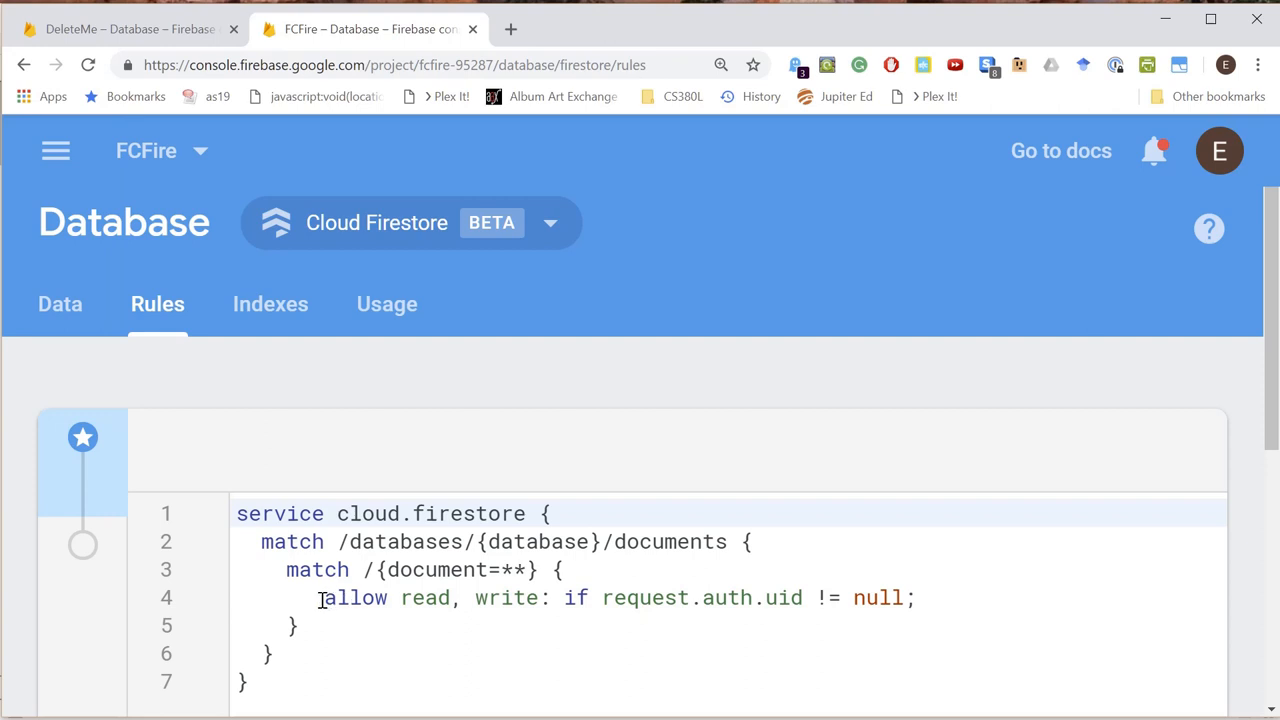
{"action": "left_click_drag", "start_coordinate": [318, 598], "coordinate": [940, 600]}
{"action": "key", "text": "ctrl+c"}
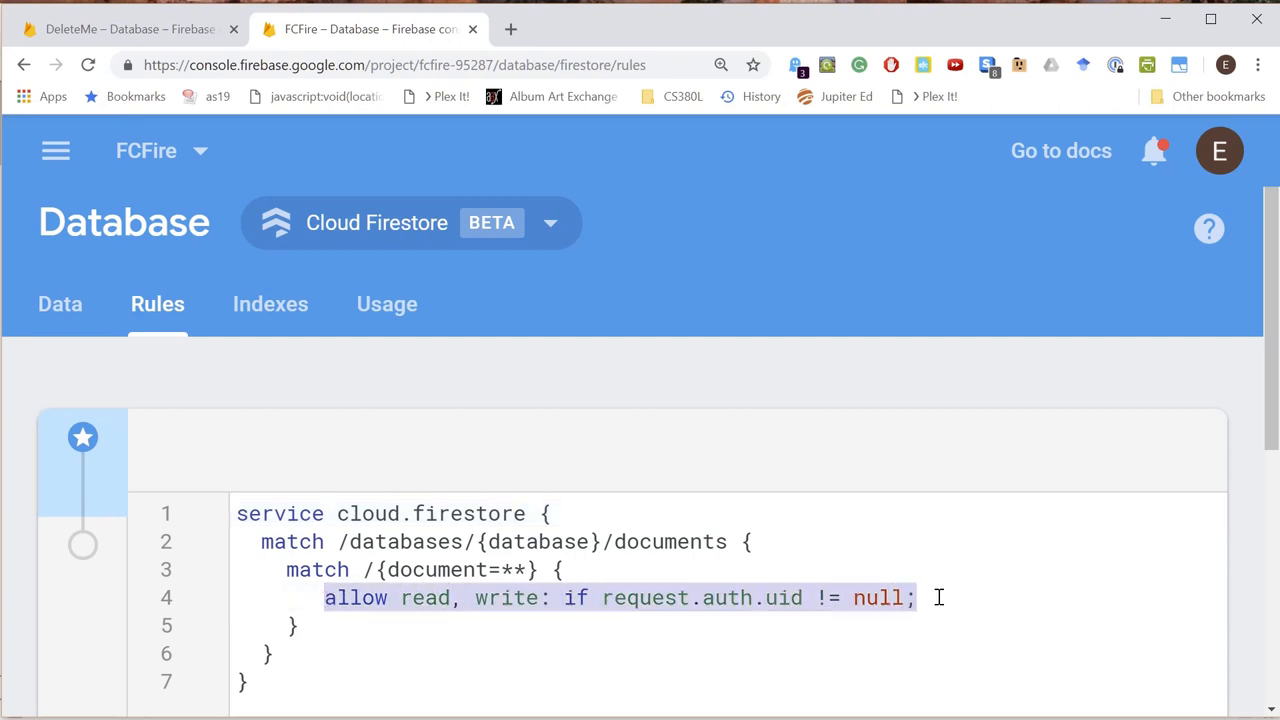
- Replace DeleteMe's 'if false' rule with the signed-in user check and publish the rules
{"action": "left_click", "coordinate": [130, 29]}
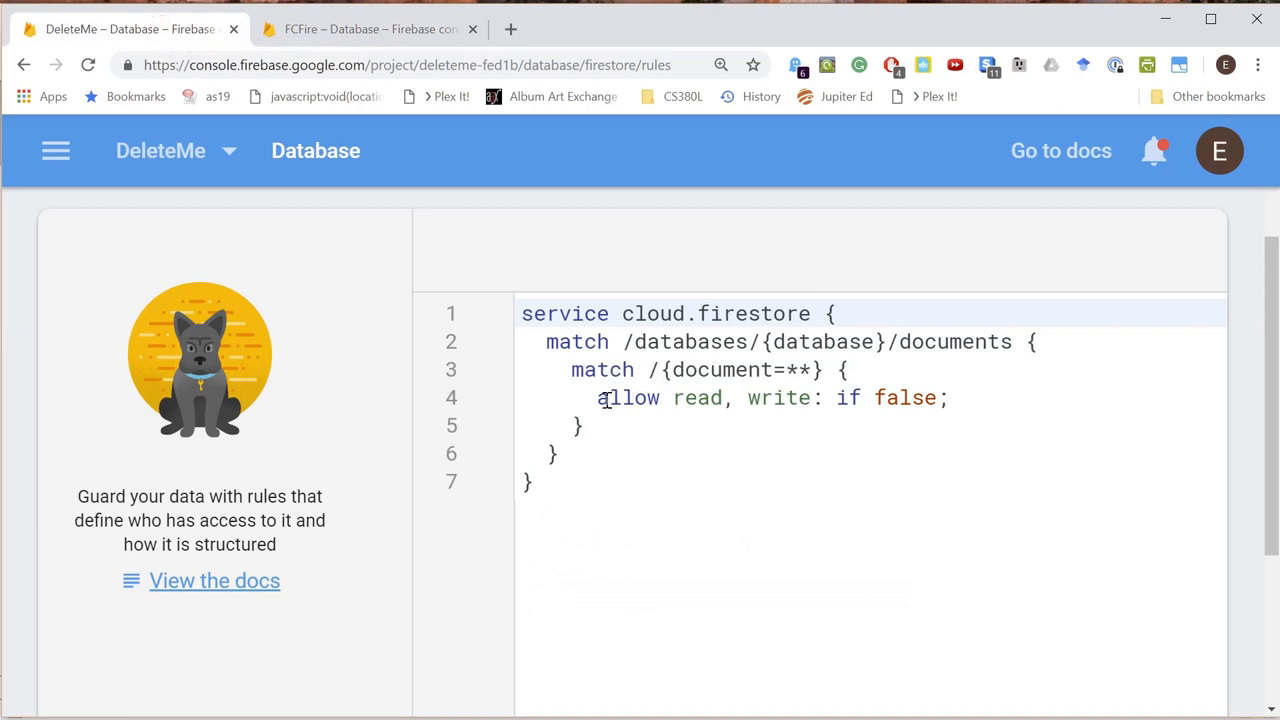
{"action": "left_click_drag", "start_coordinate": [596, 398], "coordinate": [962, 397]}
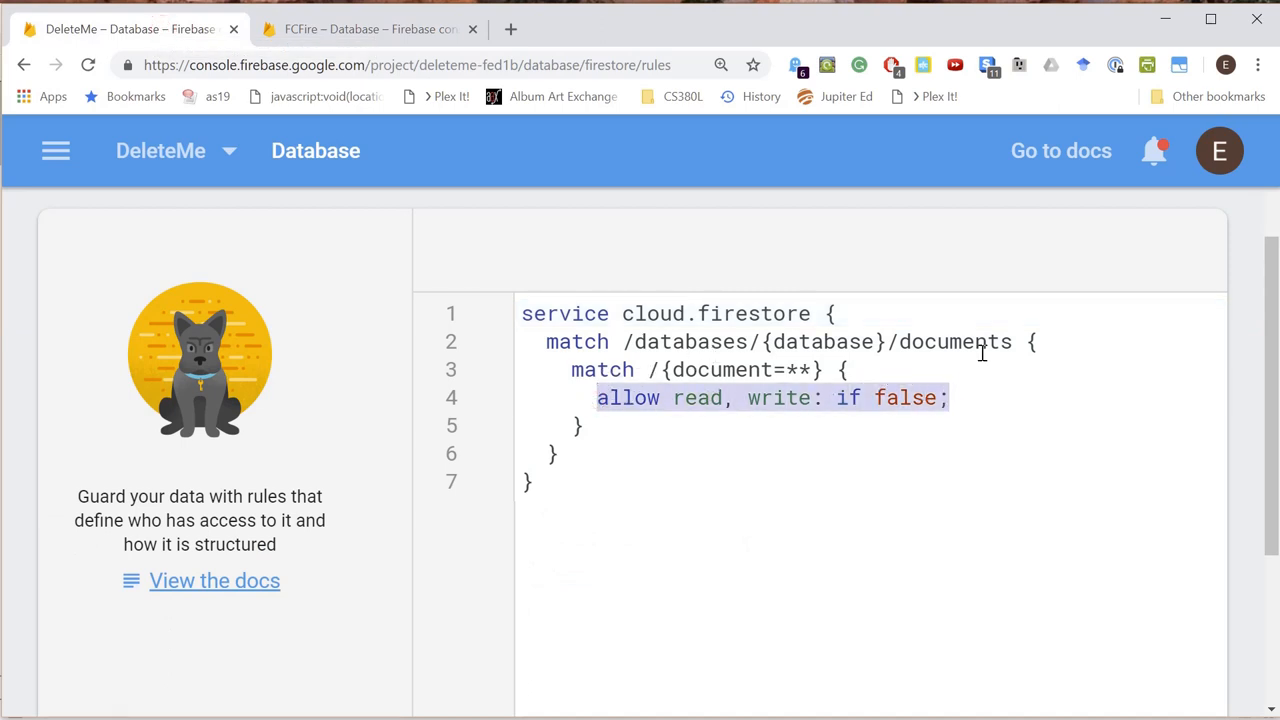
{"action": "key", "text": "ctrl+v"}
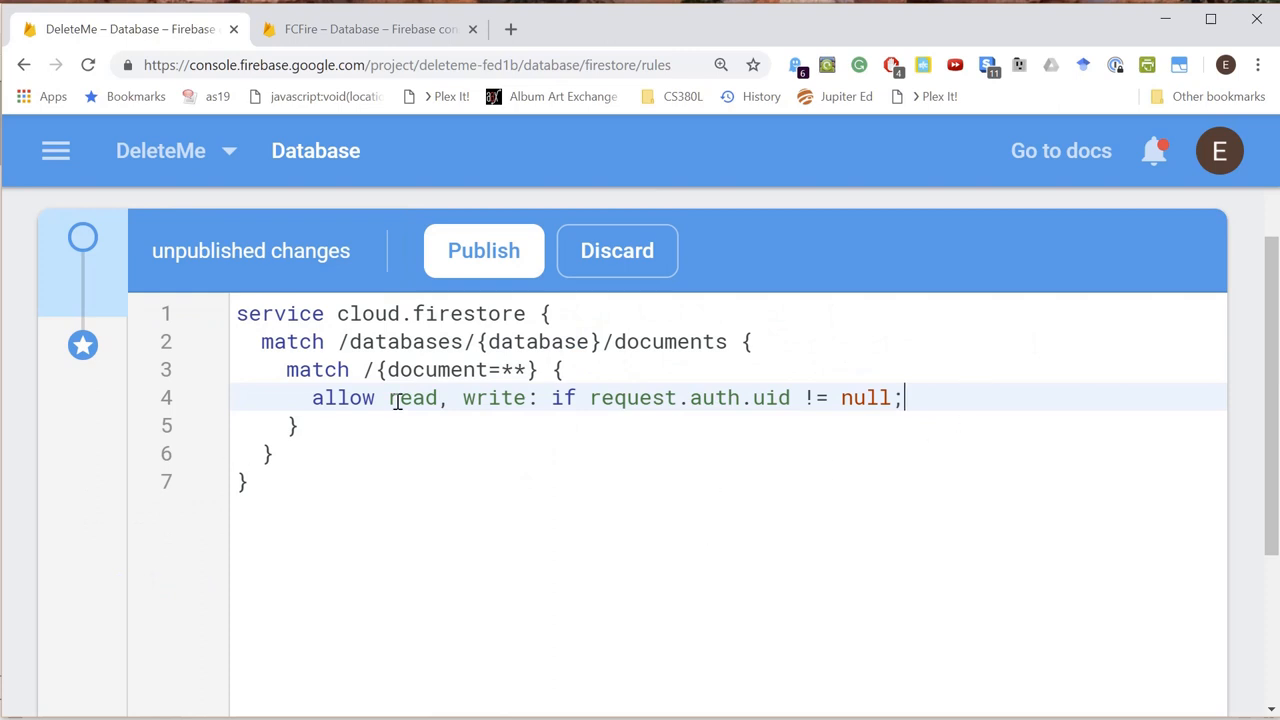
{"action": "left_click", "coordinate": [484, 251]}
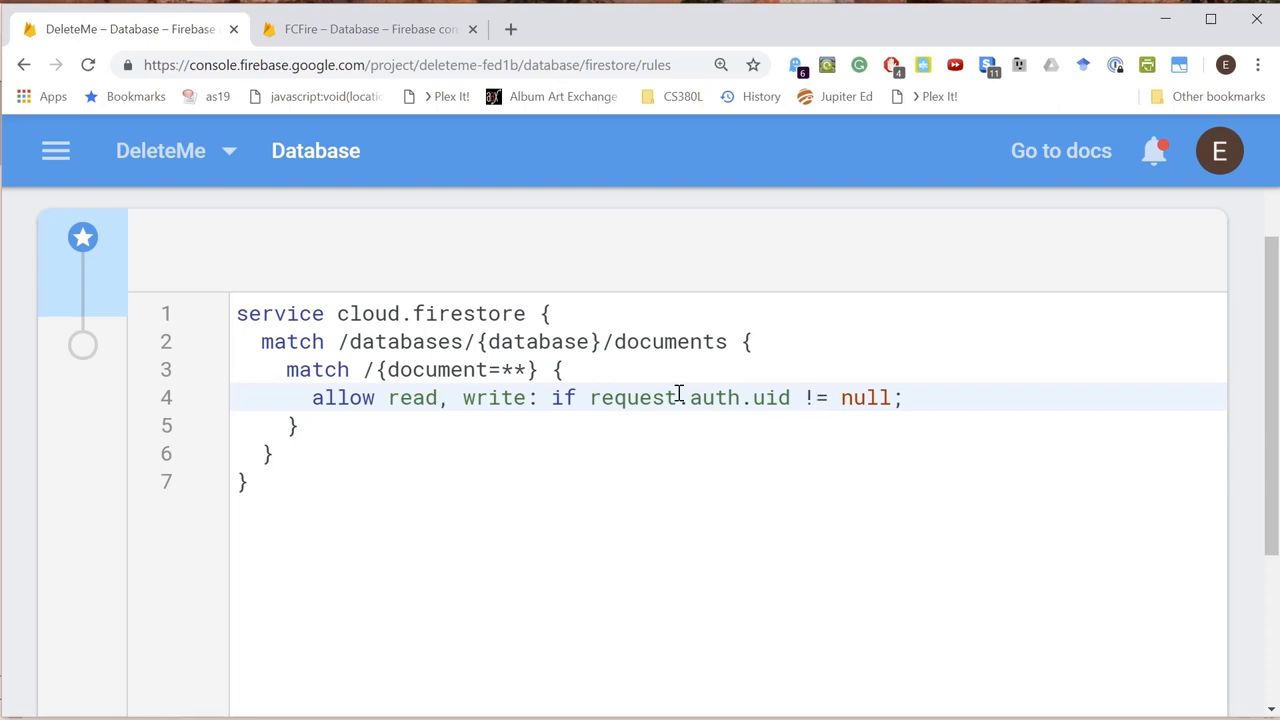
- Enable Cloud Storage with the default security rules and view its Rules requiring signed-in users
{"action": "left_click", "coordinate": [48, 158]}
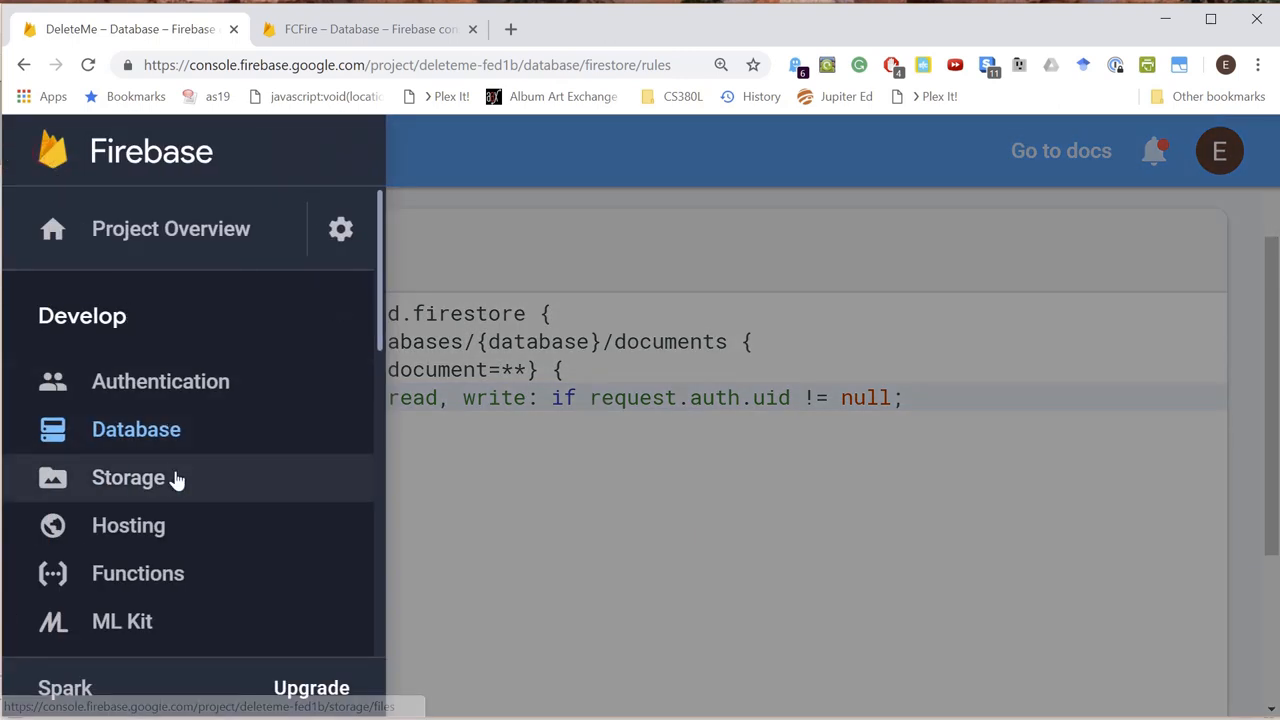
{"action": "left_click", "coordinate": [128, 477]}
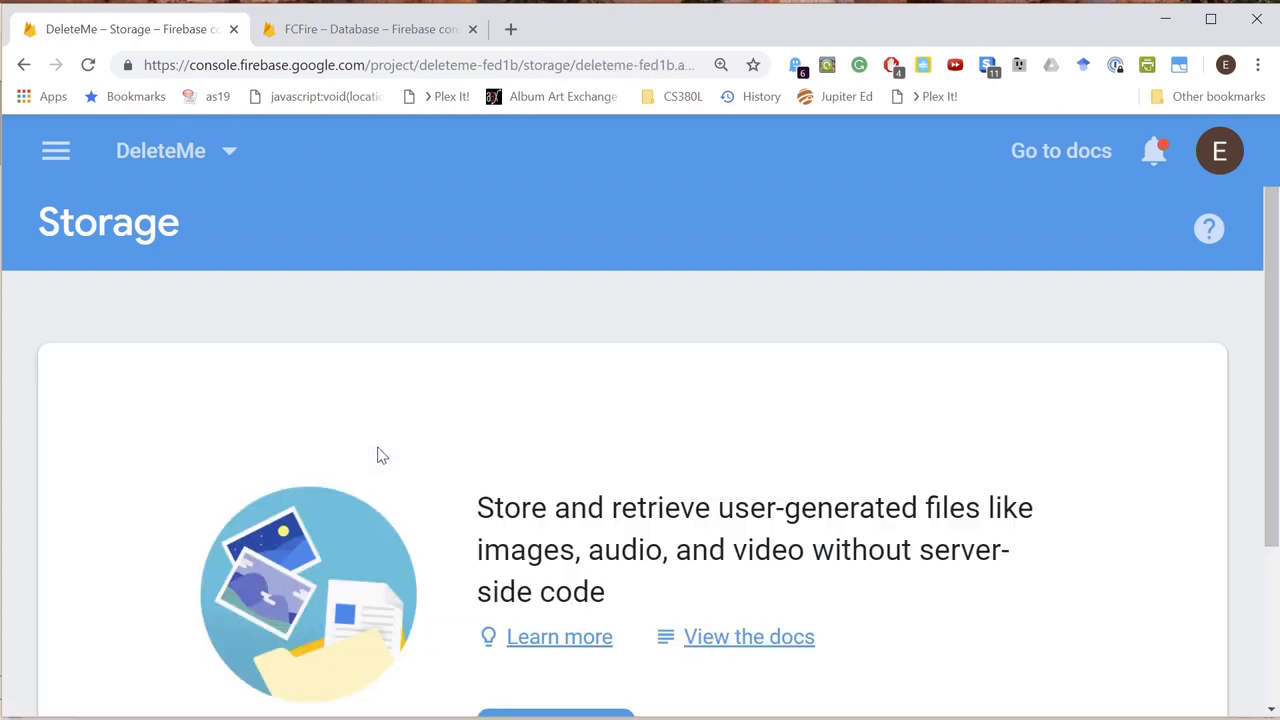
{"action": "scroll", "coordinate": [610, 460], "scroll_direction": "down", "scroll_amount": 3}
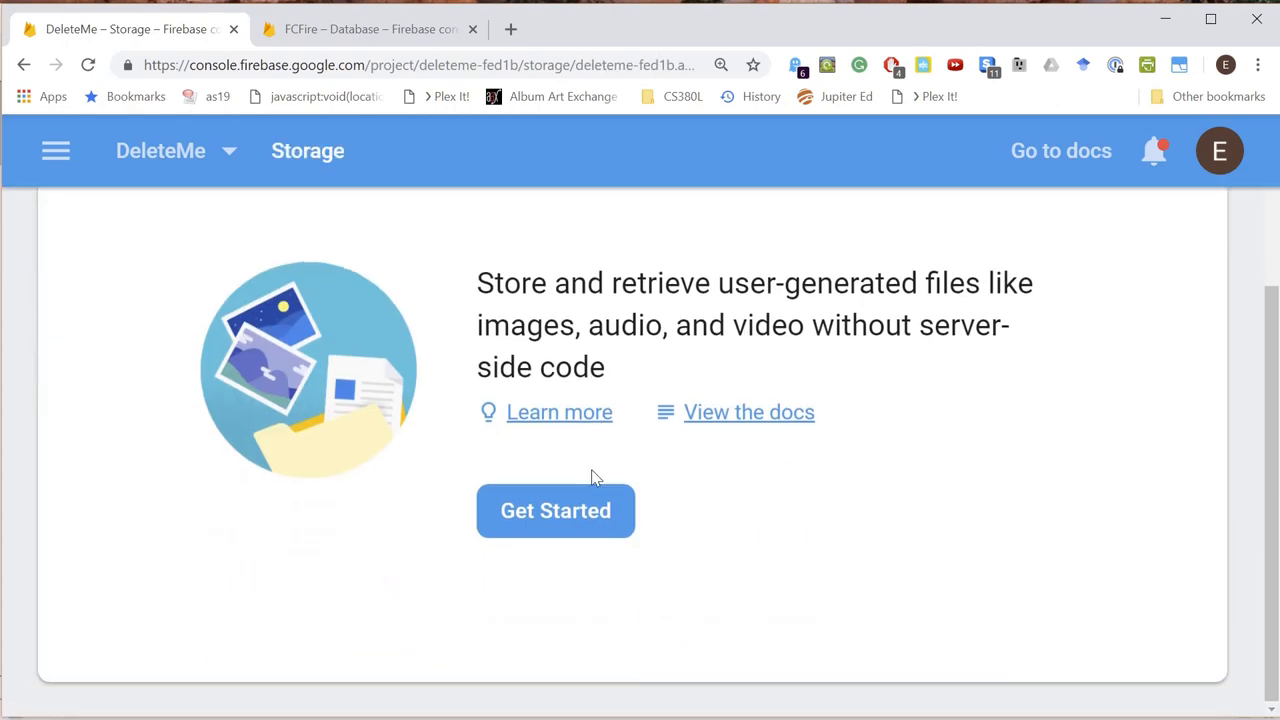
{"action": "left_click", "coordinate": [592, 499]}
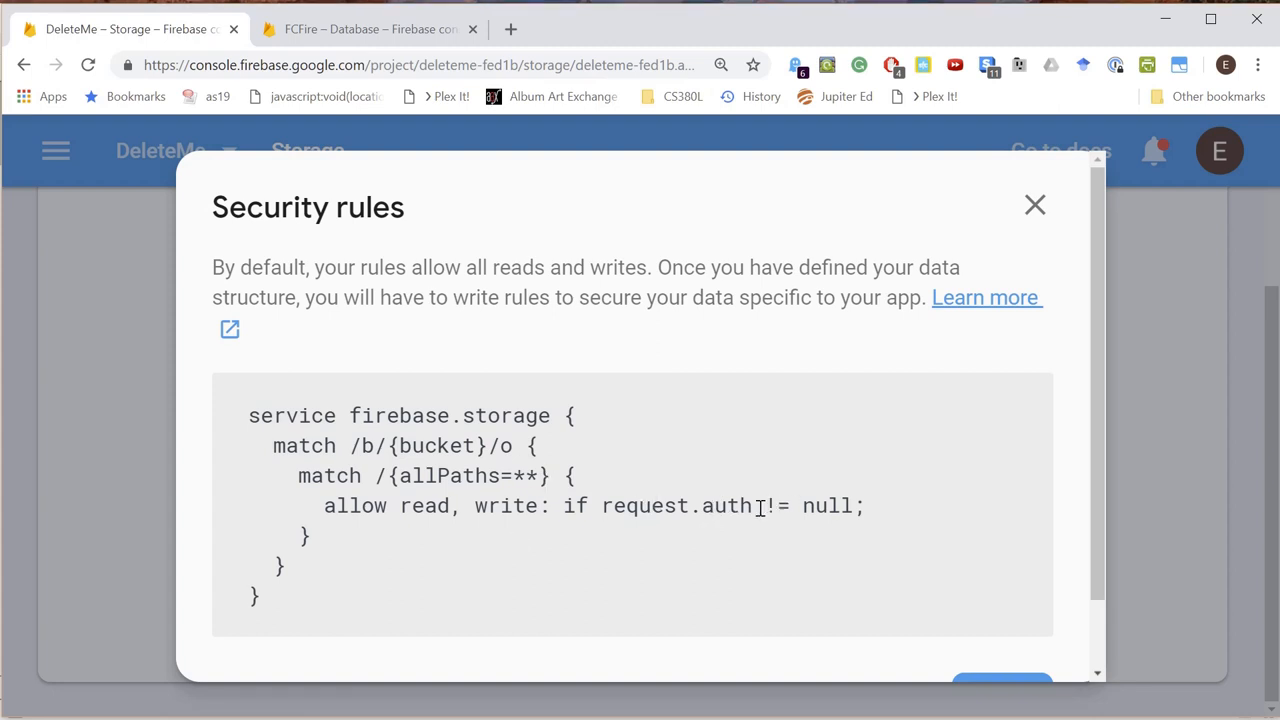
{"action": "scroll", "coordinate": [755, 508], "scroll_direction": "down", "scroll_amount": 2}
{"action": "left_click", "coordinate": [992, 612]}
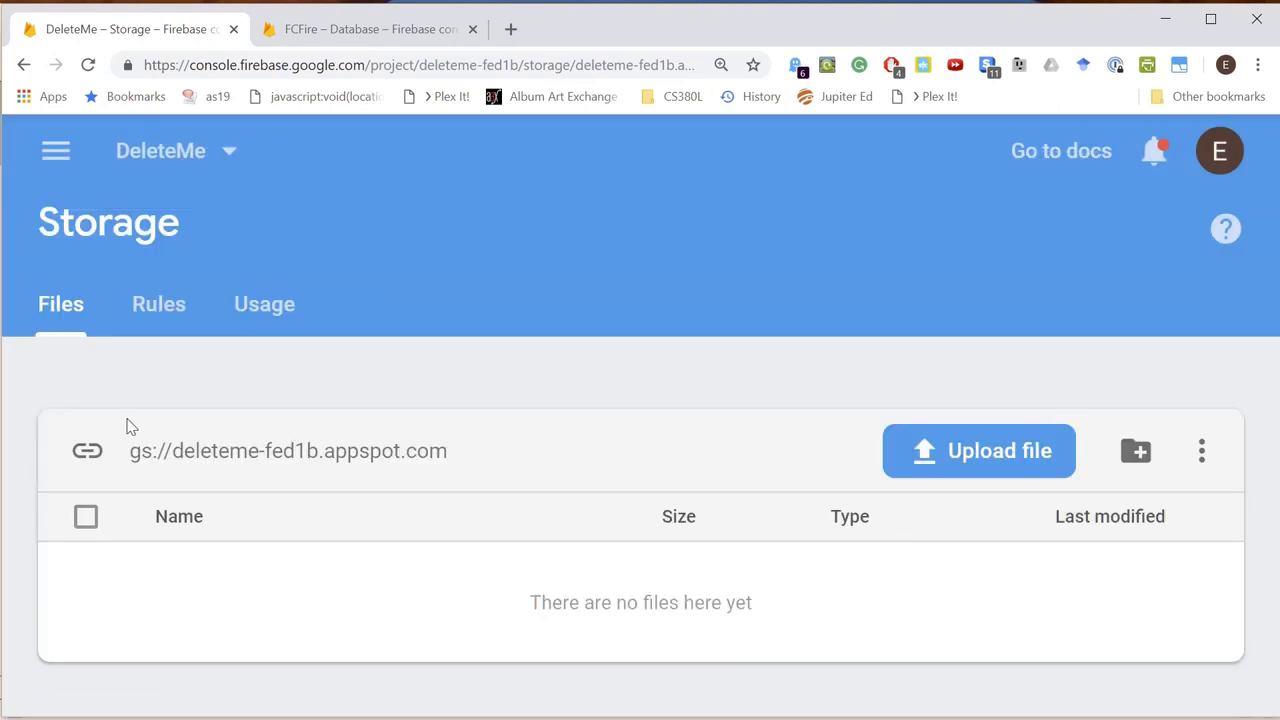
{"action": "left_click", "coordinate": [158, 304]}
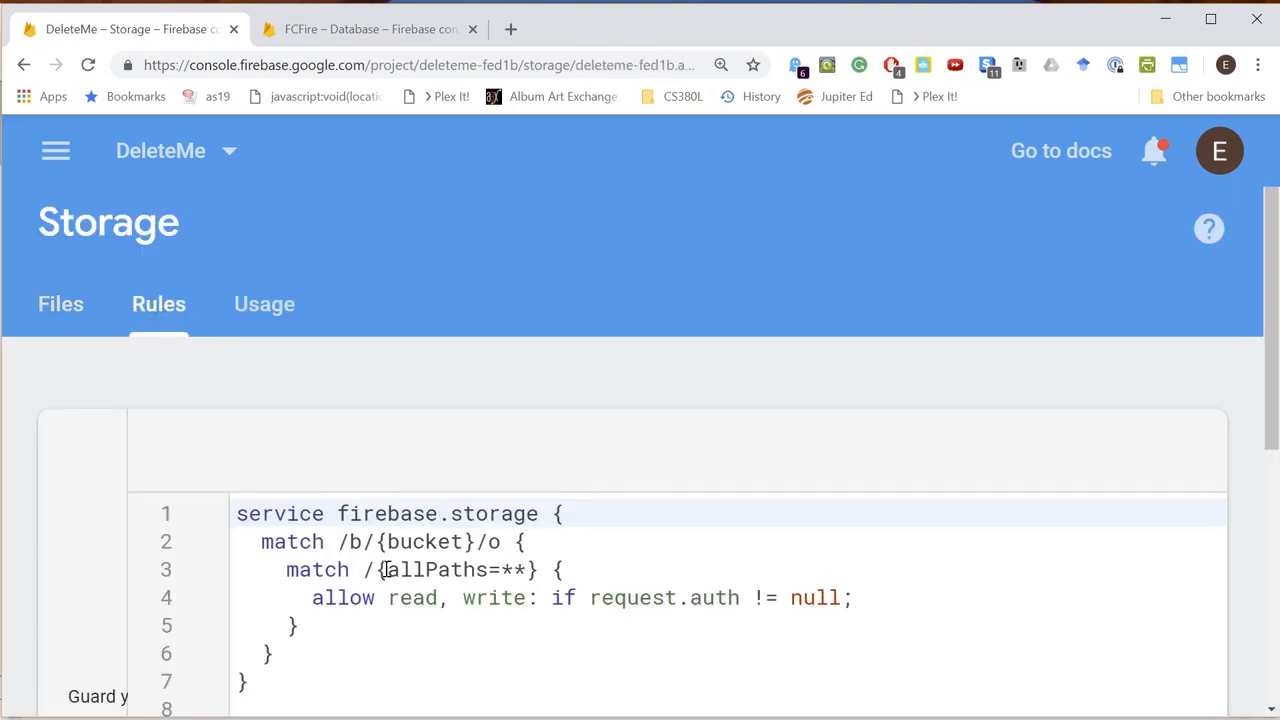
{"action": "scroll", "coordinate": [381, 570], "scroll_direction": "down", "scroll_amount": 3}
{"action": "scroll", "coordinate": [386, 570], "scroll_direction": "up", "scroll_amount": 3}
- Check the still-empty Firestore Database section, then switch back to MainActivity.java
{"action": "left_click", "coordinate": [56, 151]}
{"action": "left_click", "coordinate": [150, 432]}
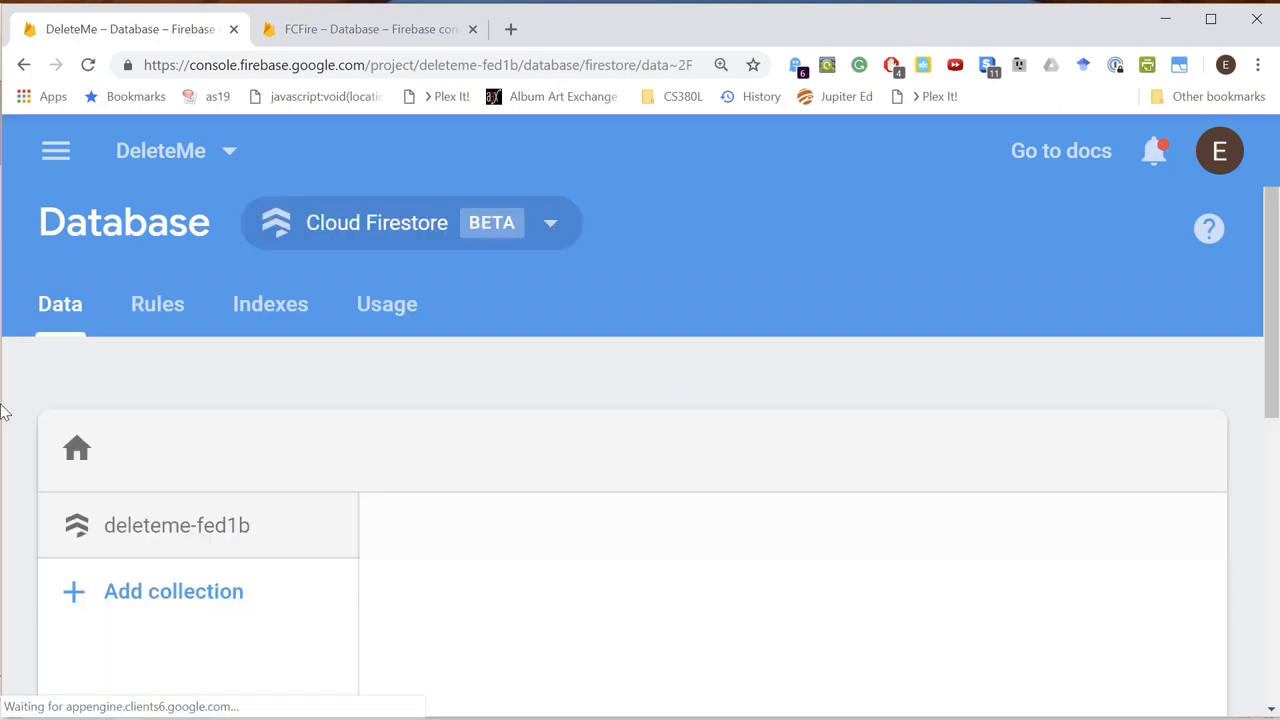
{"action": "scroll", "coordinate": [420, 420], "scroll_direction": "down", "scroll_amount": 3}
{"action": "scroll", "coordinate": [420, 420], "scroll_direction": "down", "scroll_amount": 2}
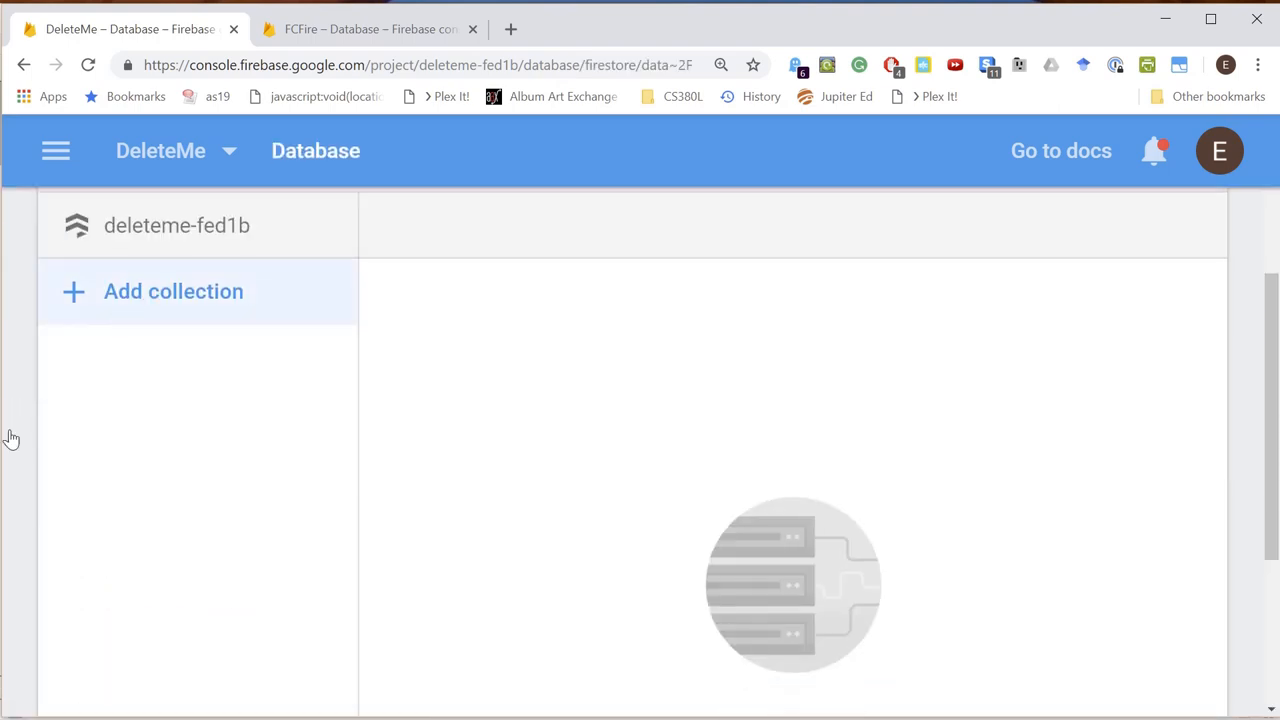
{"action": "key", "text": "alt+Tab"}
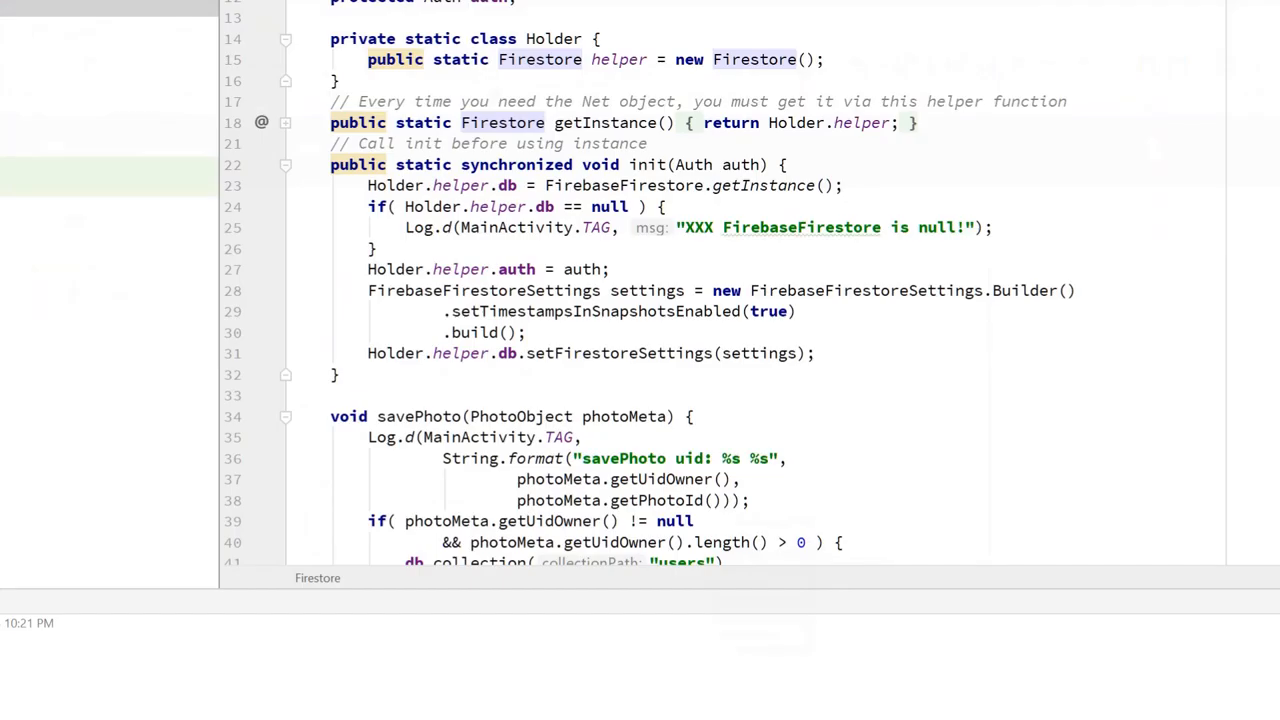
{"action": "key", "text": "alt+Tab"}
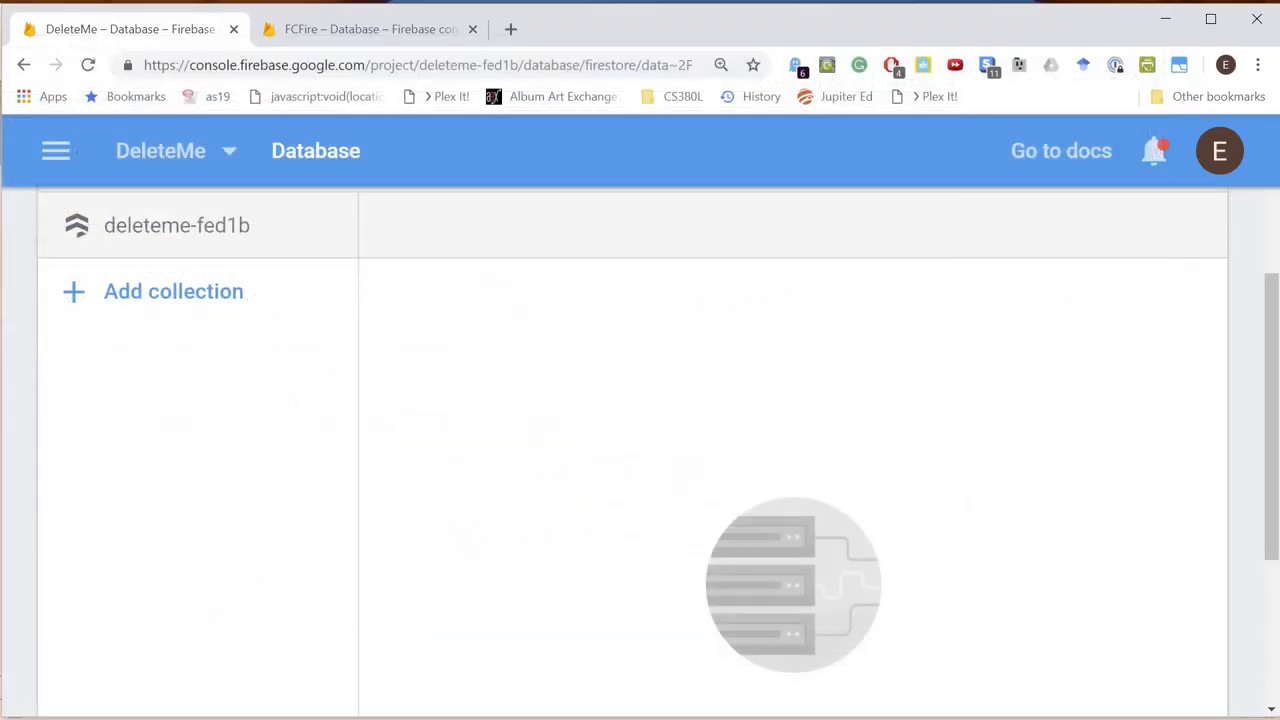
{"action": "key", "text": "alt+Tab"}
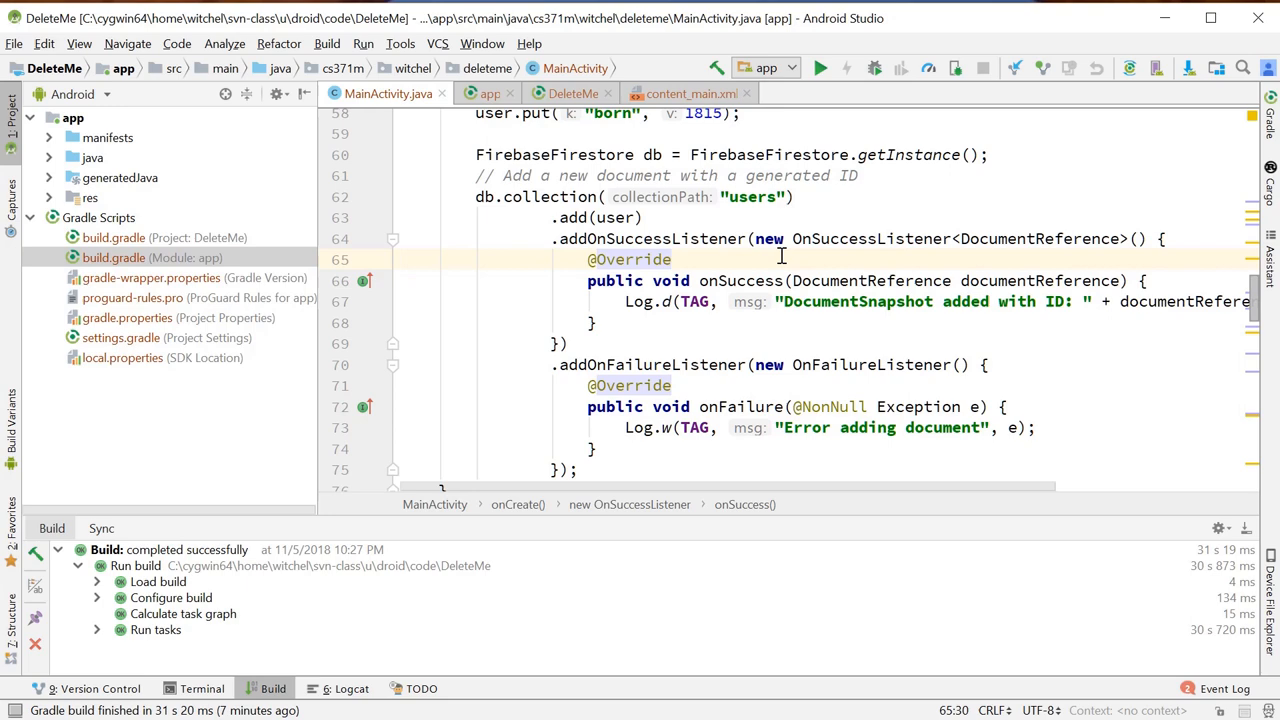
{"action": "scroll", "coordinate": [720, 262], "scroll_direction": "up", "scroll_amount": 3}
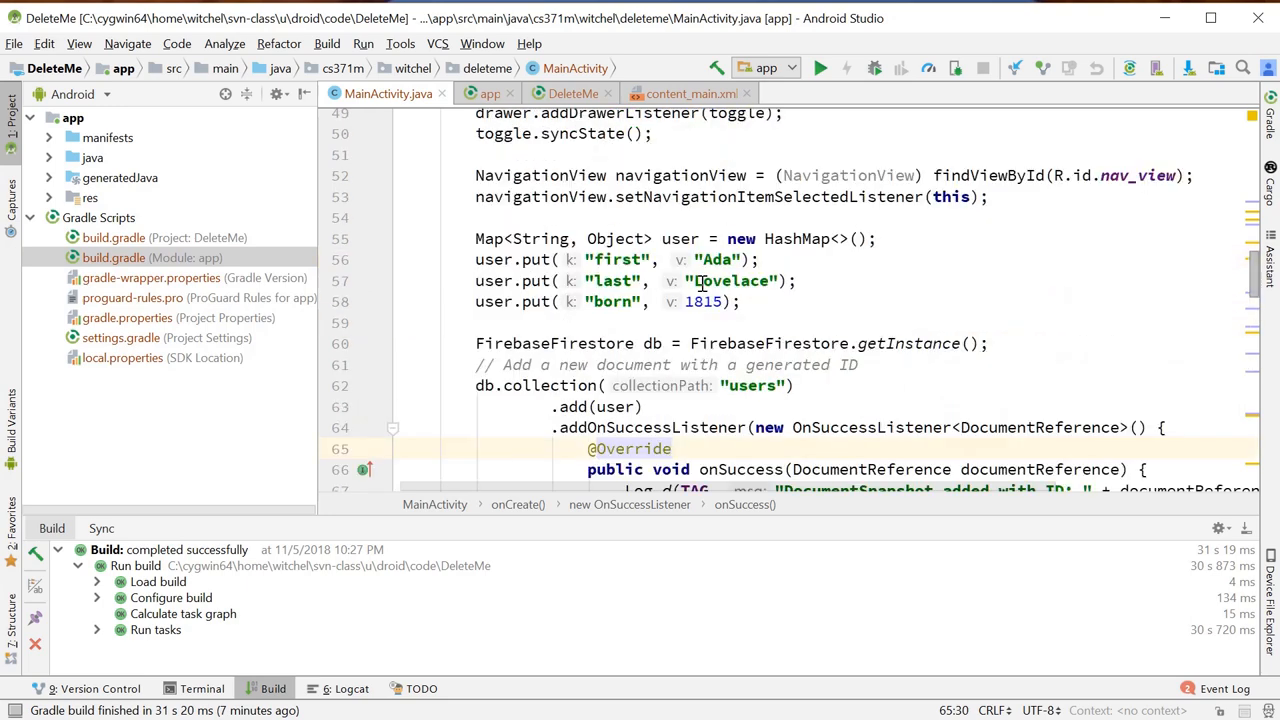
{"action": "left_click", "coordinate": [1270, 270]}
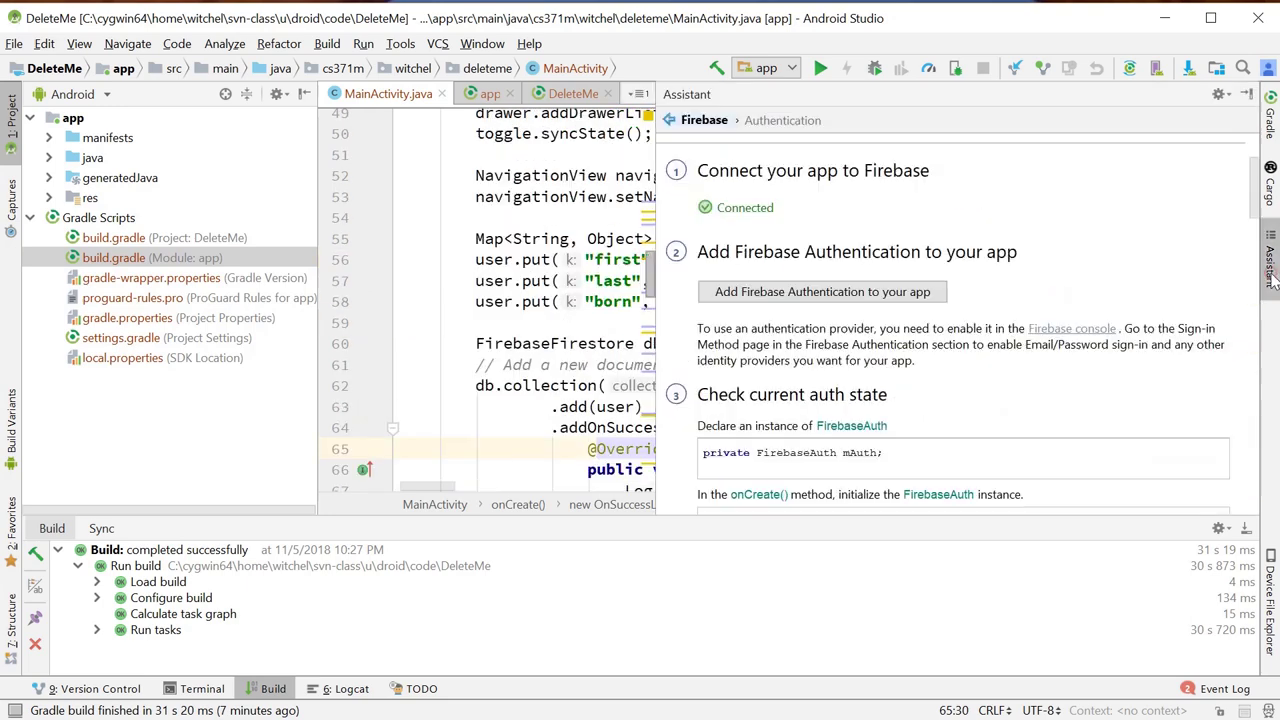
{"action": "left_click", "coordinate": [671, 120]}
{"action": "scroll", "coordinate": [790, 400], "scroll_direction": "down", "scroll_amount": 5}
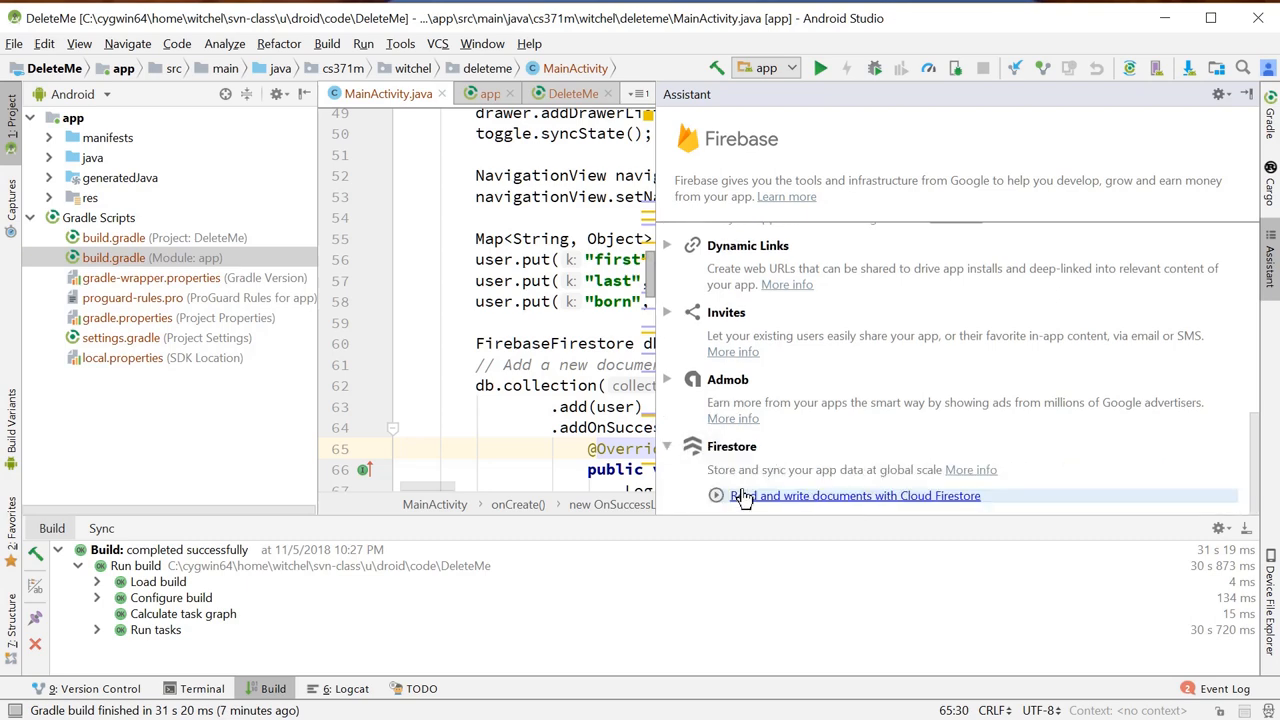
{"action": "left_click", "coordinate": [791, 500]}
{"action": "scroll", "coordinate": [843, 466], "scroll_direction": "down", "scroll_amount": 5}
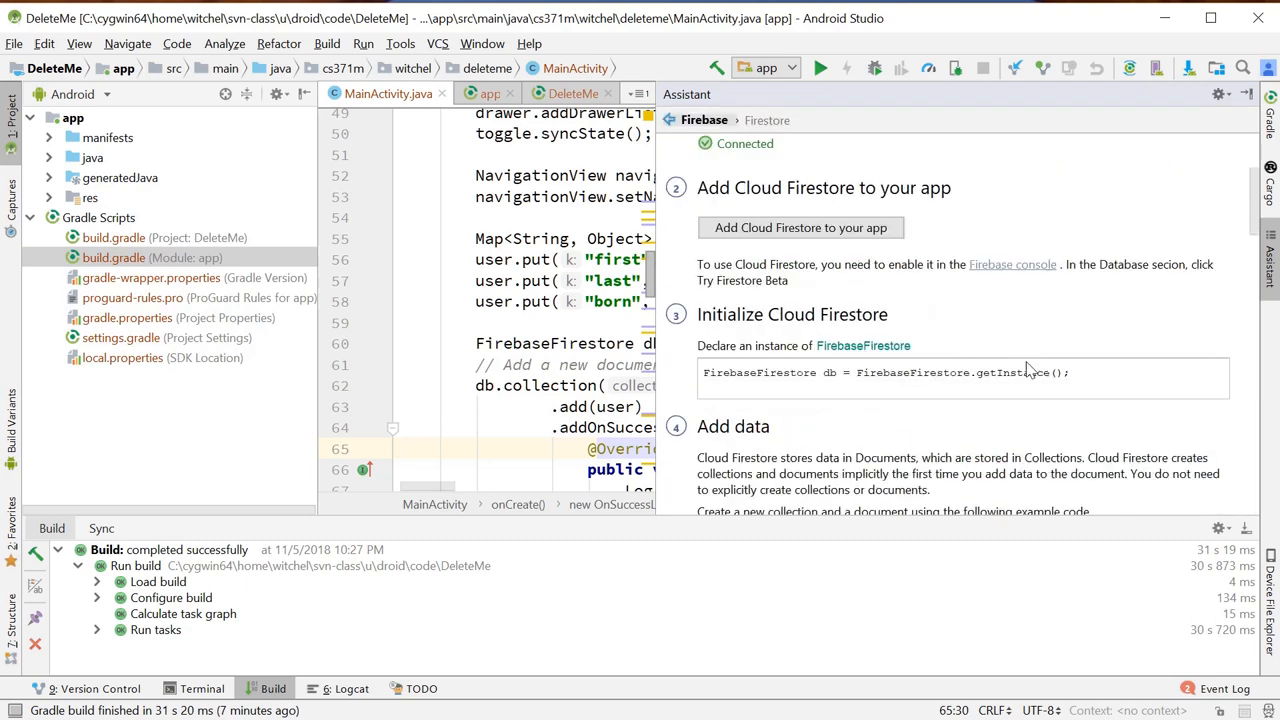
{"action": "scroll", "coordinate": [843, 466], "scroll_direction": "down", "scroll_amount": 2}
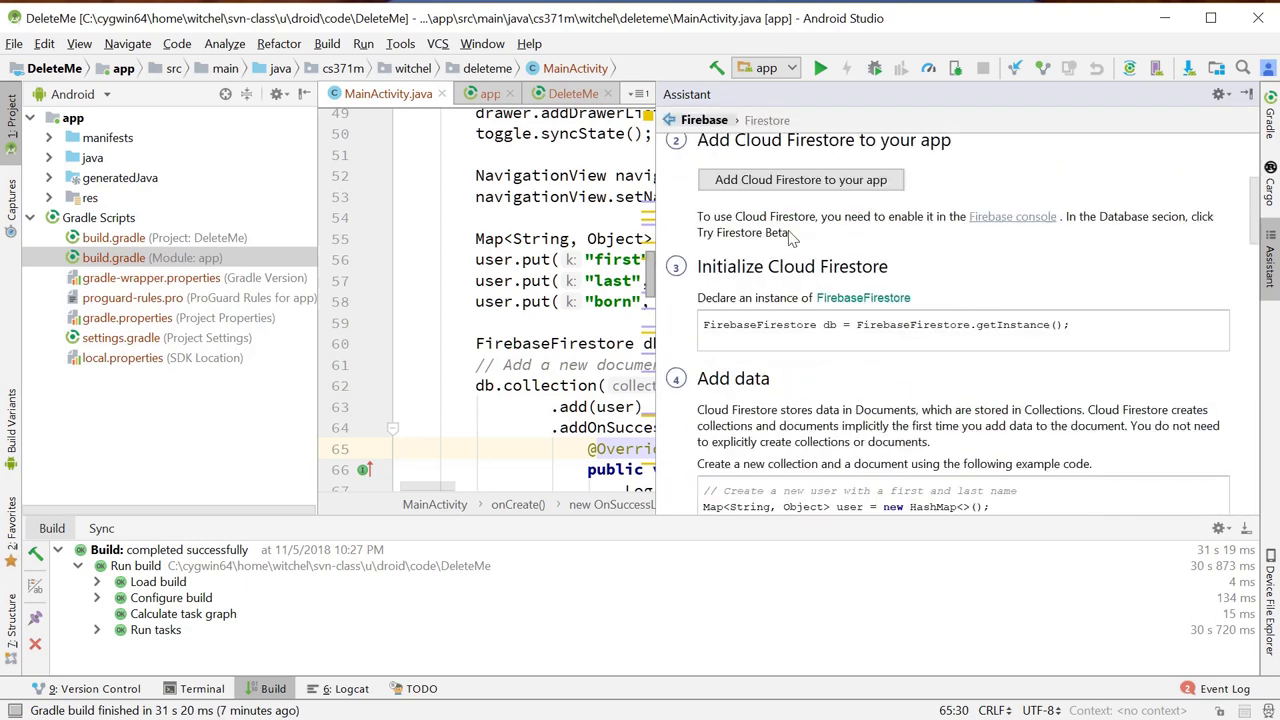
{"action": "left_click", "coordinate": [1270, 258]}
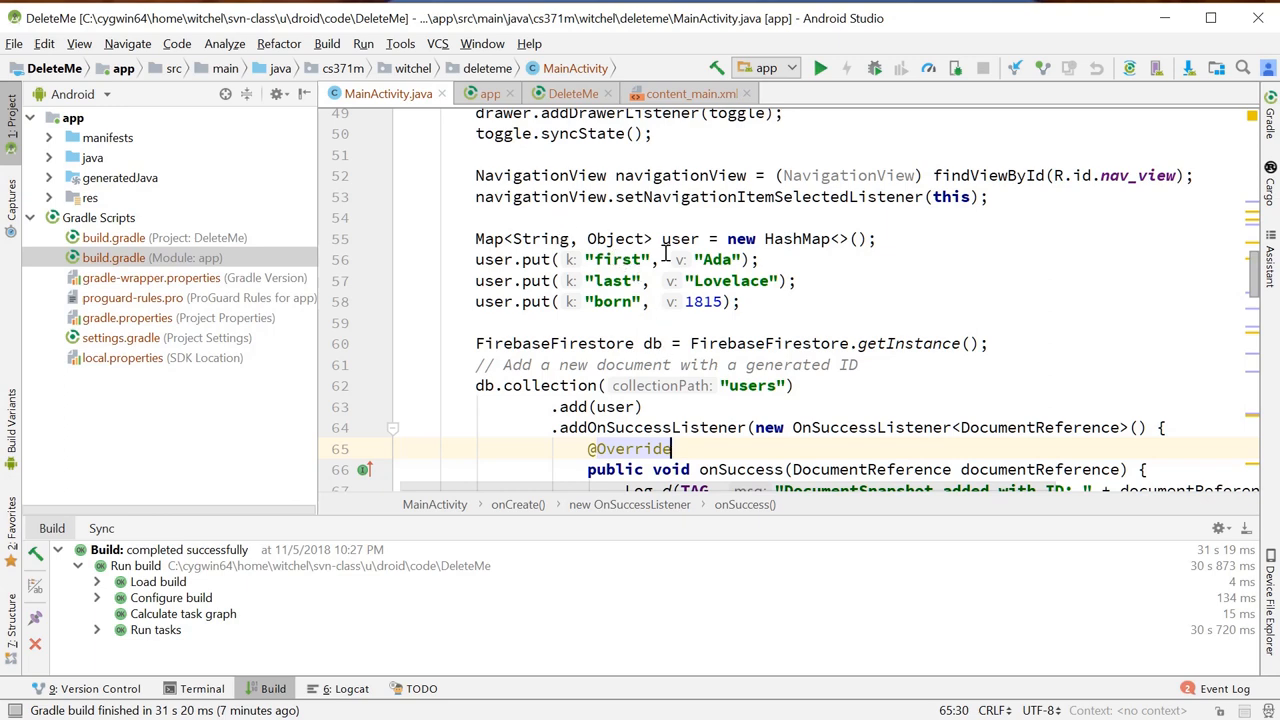
- Run the app, moving the Select Deployment Target window aside to keep the Ada user code visible
{"action": "left_click", "coordinate": [820, 68]}
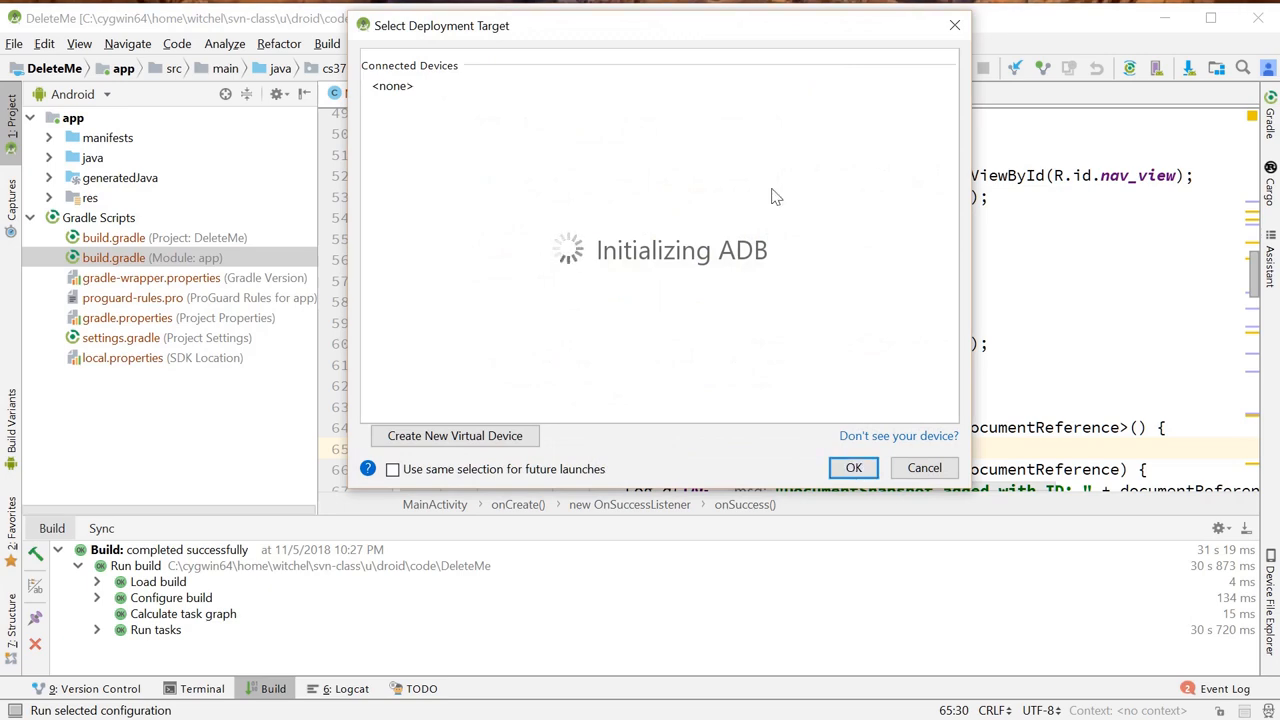
{"action": "mouse_move", "coordinate": [694, 26]}
{"action": "left_mouse_down"}
{"action": "mouse_move", "coordinate": [1133, 690]}
{"action": "mouse_move", "coordinate": [1270, 715]}
{"action": "left_mouse_up"}
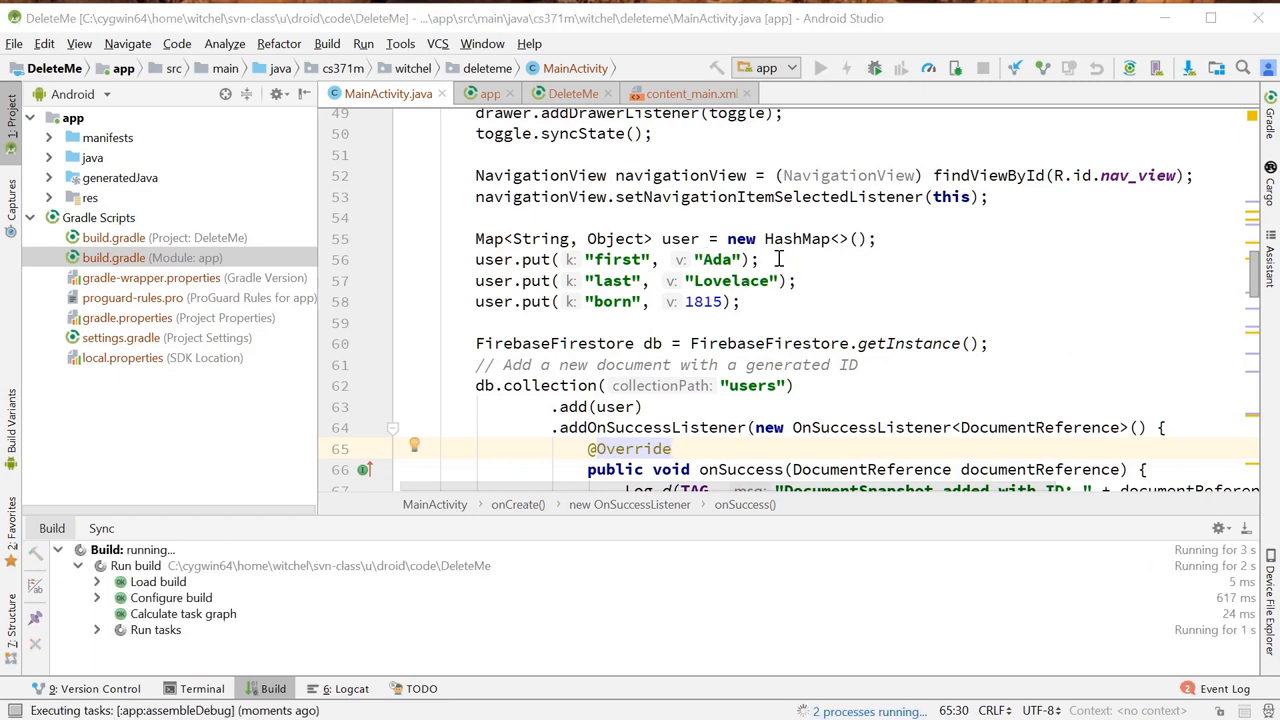
{"action": "left_click", "coordinate": [806, 259]}
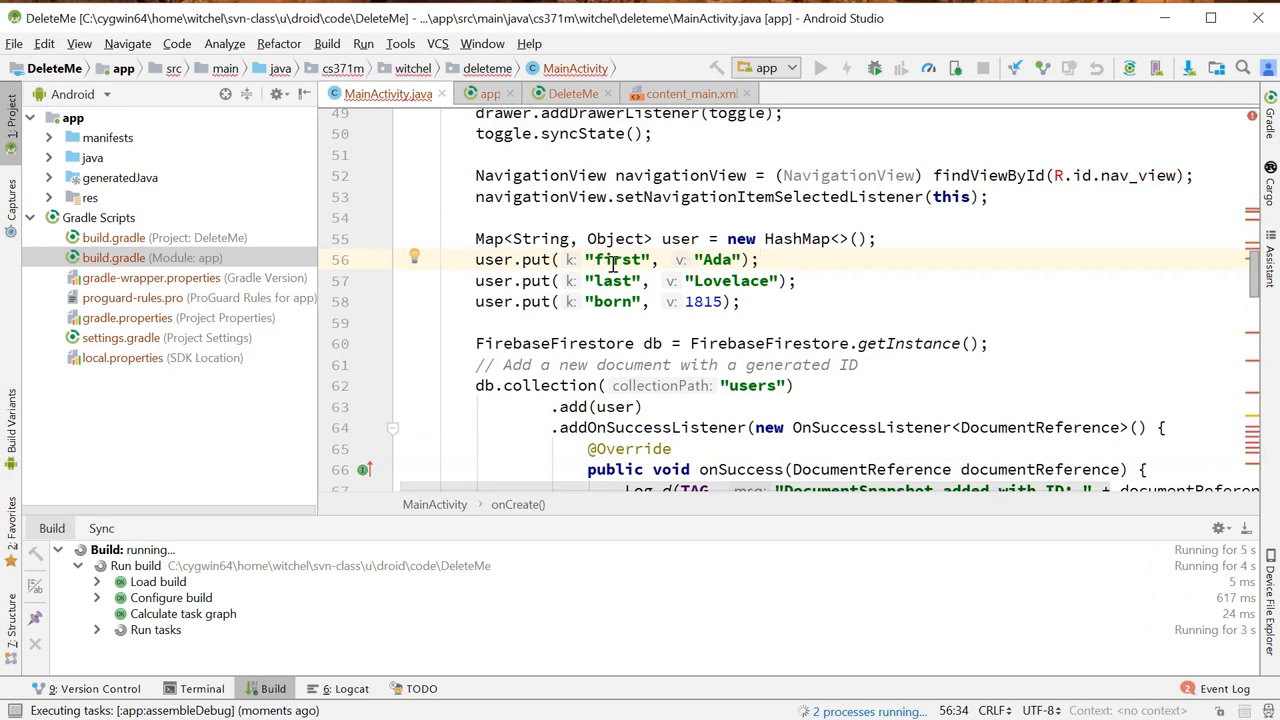
{"action": "scroll", "coordinate": [613, 262], "scroll_direction": "down", "scroll_amount": 3}
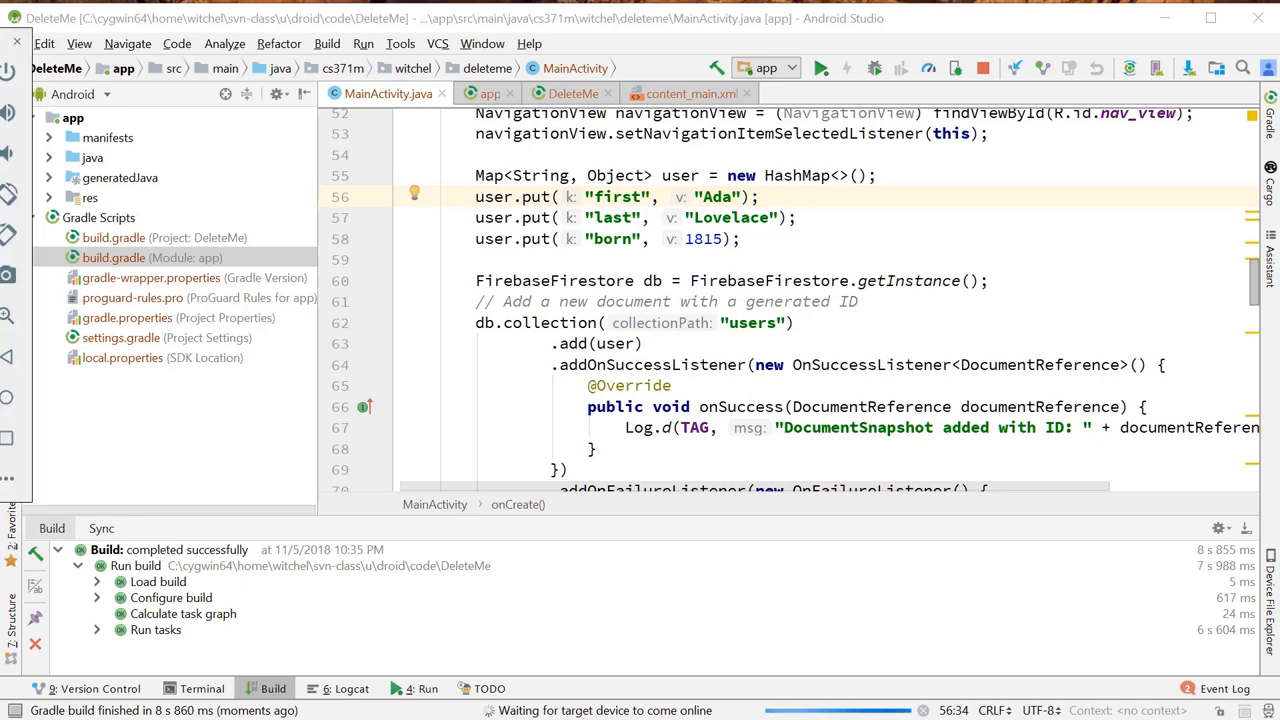
- Bring the emulator into view, dismiss its offline notice, then minimize it while the build completes
{"action": "left_click_drag", "start_coordinate": [150, 72], "coordinate": [405, 72]}
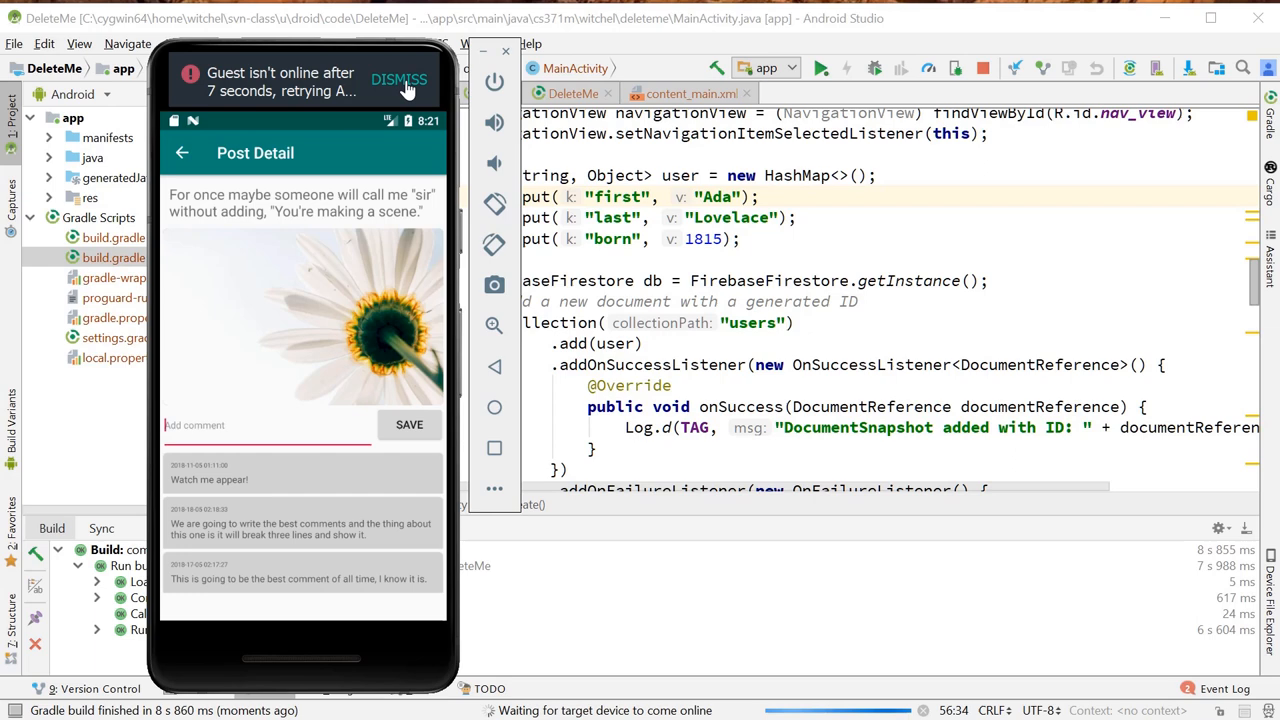
{"action": "left_click", "coordinate": [407, 86]}
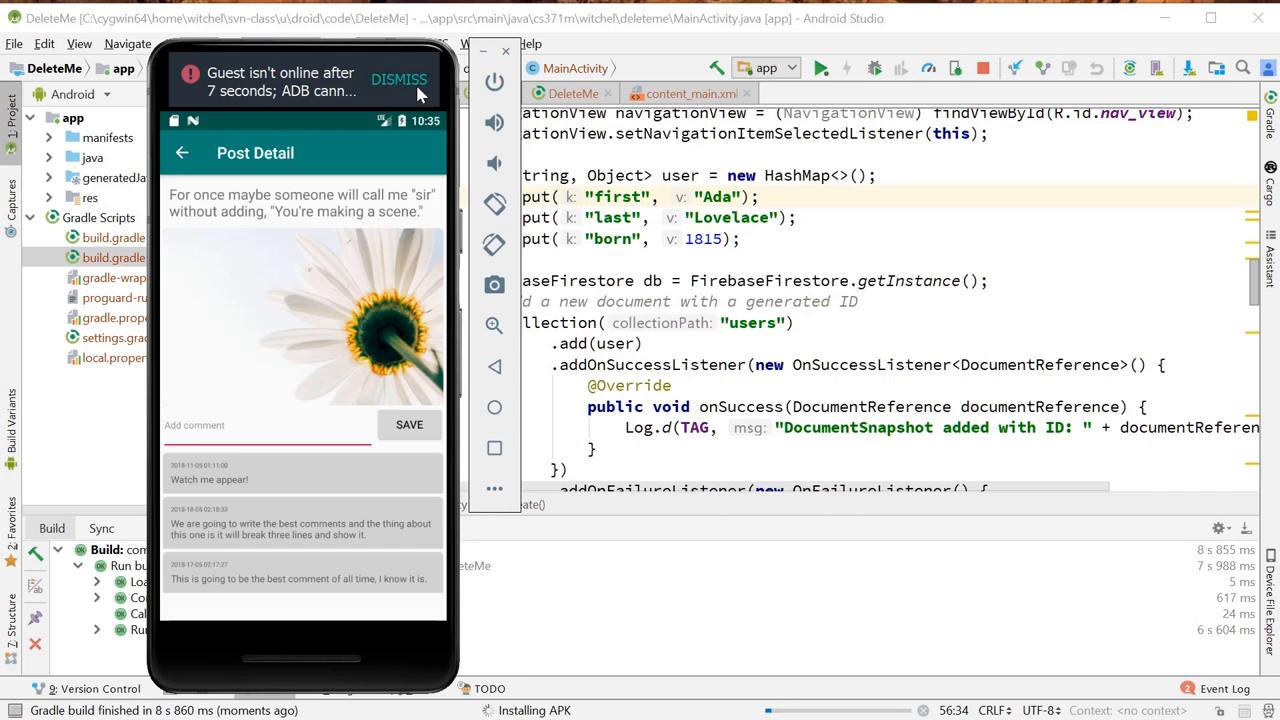
{"action": "left_click_drag", "start_coordinate": [384, 47], "coordinate": [281, 46]}
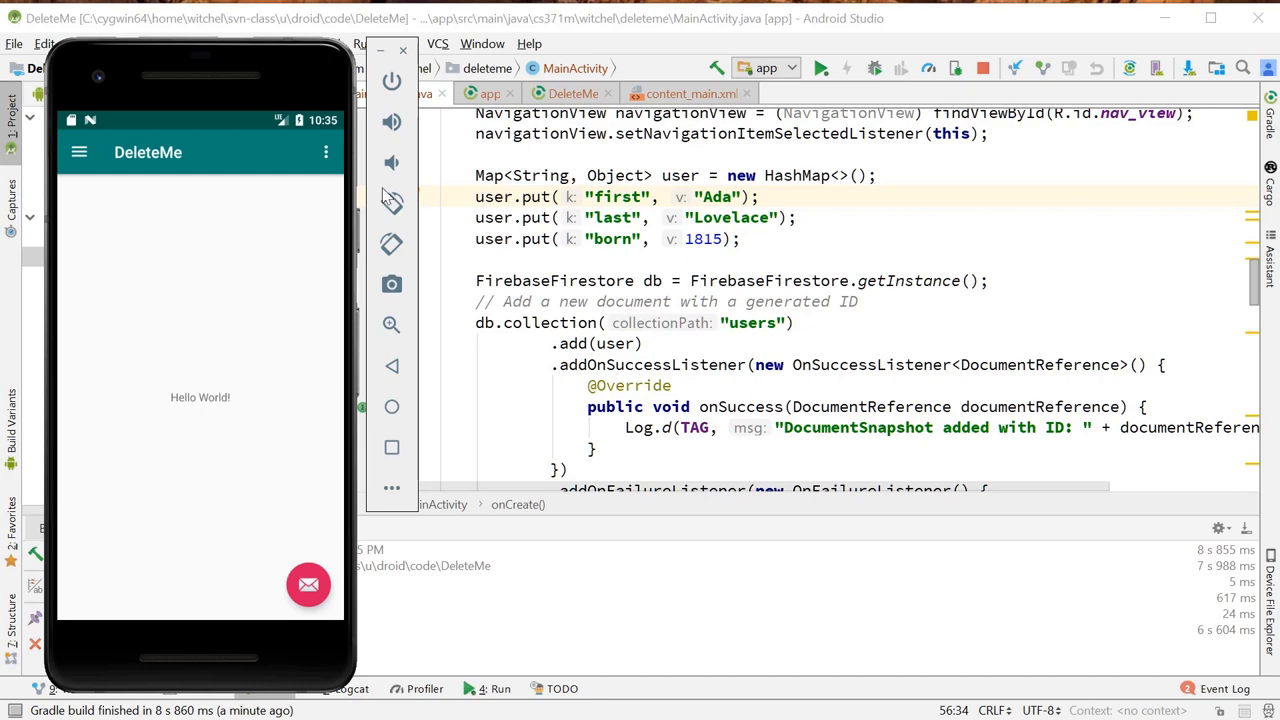
{"action": "scroll", "coordinate": [780, 345], "scroll_direction": "down", "scroll_amount": 3}
{"action": "scroll", "coordinate": [700, 300], "scroll_direction": "down", "scroll_amount": 3}
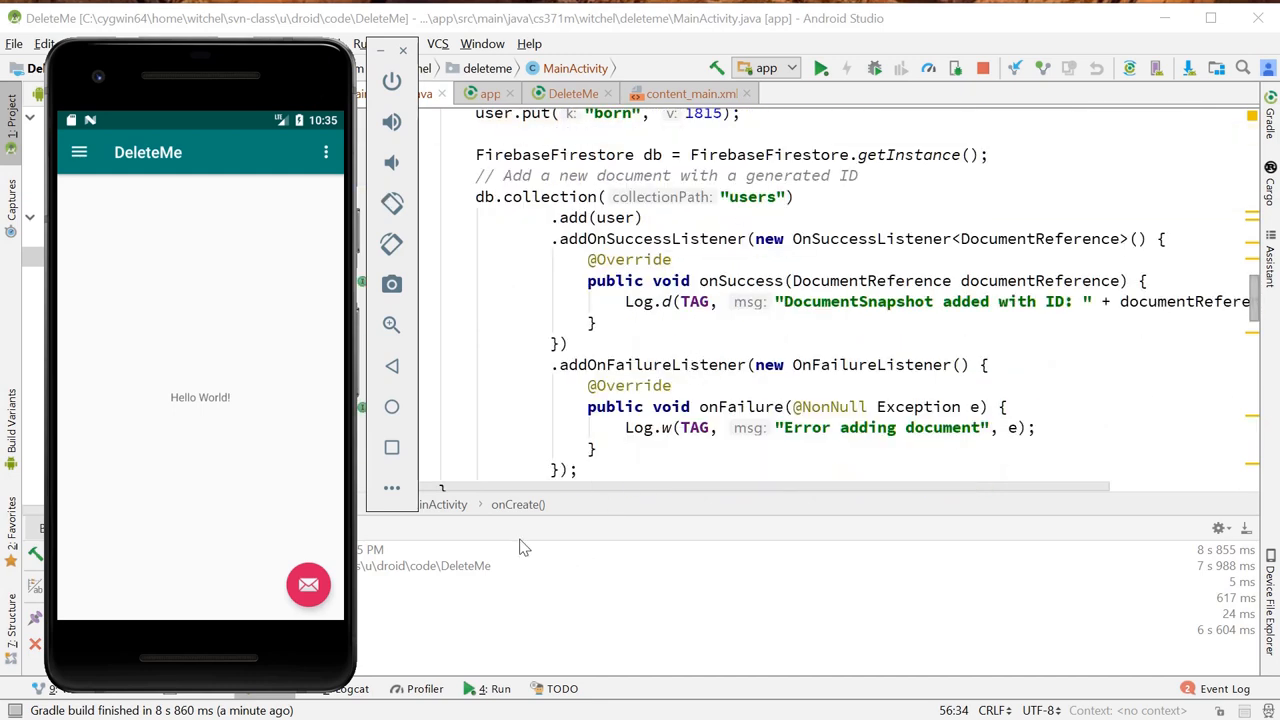
{"action": "key", "text": "super+Down"}
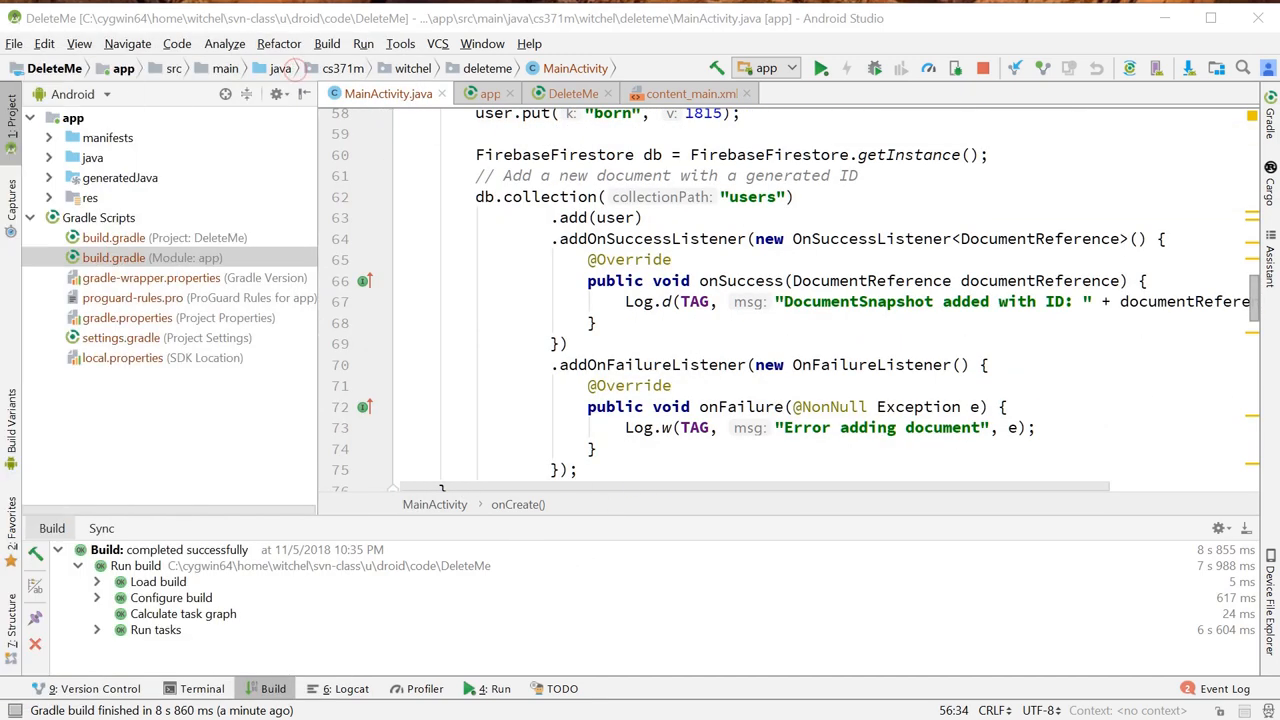
- Review the device output in Logcat, then switch to the Firebase database page in Chrome
{"action": "left_click", "coordinate": [345, 688]}
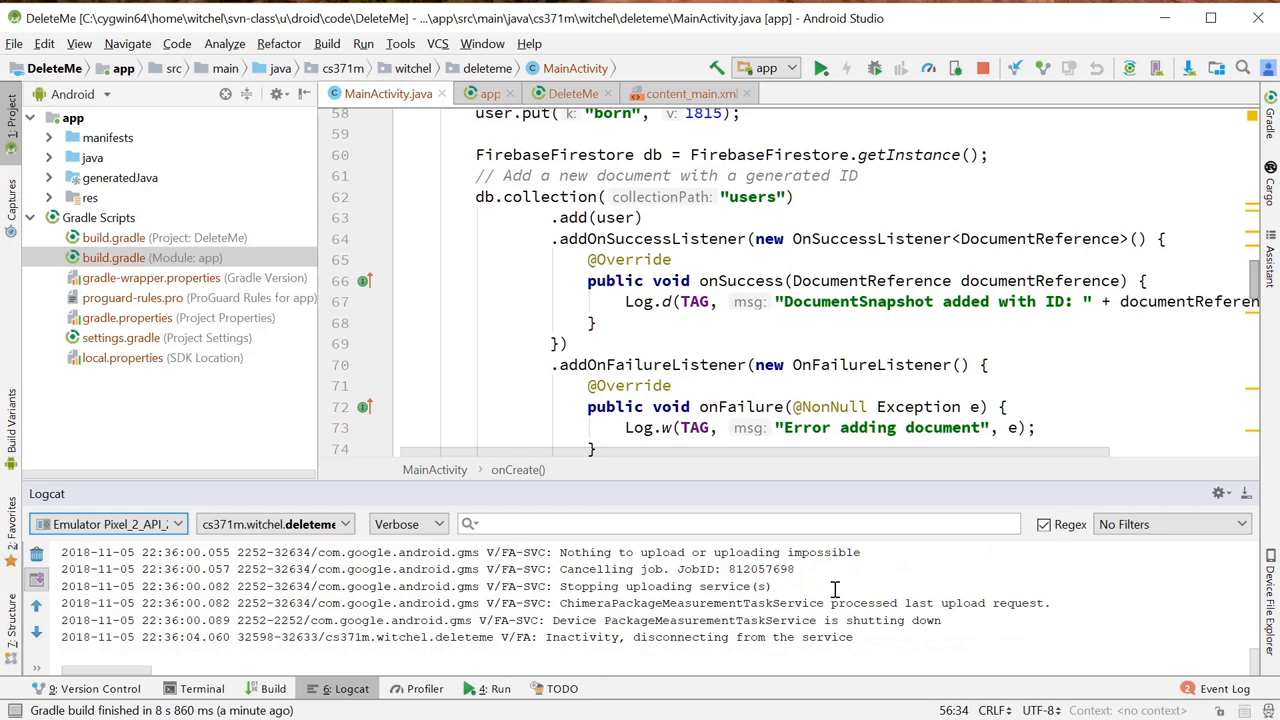
{"action": "scroll", "coordinate": [835, 588], "scroll_direction": "up", "scroll_amount": 3}
{"action": "scroll", "coordinate": [752, 295], "scroll_direction": "up", "scroll_amount": 3}
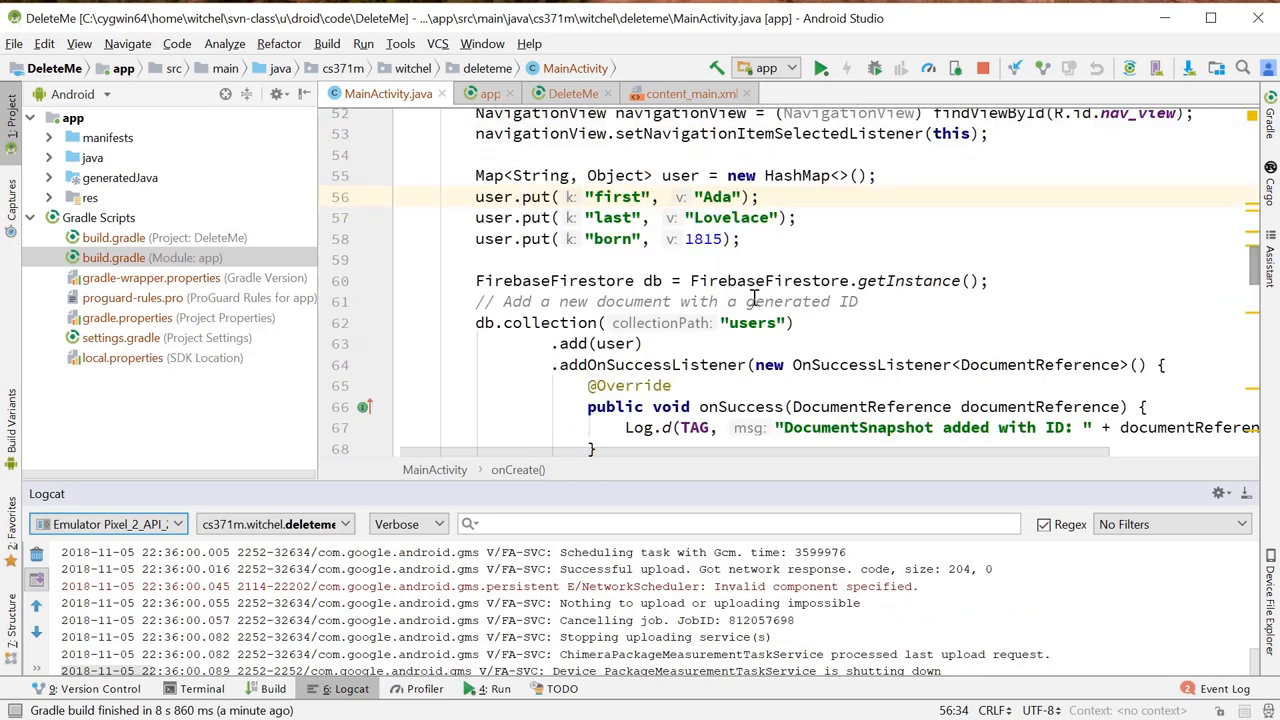
{"action": "scroll", "coordinate": [752, 295], "scroll_direction": "down", "scroll_amount": 3}
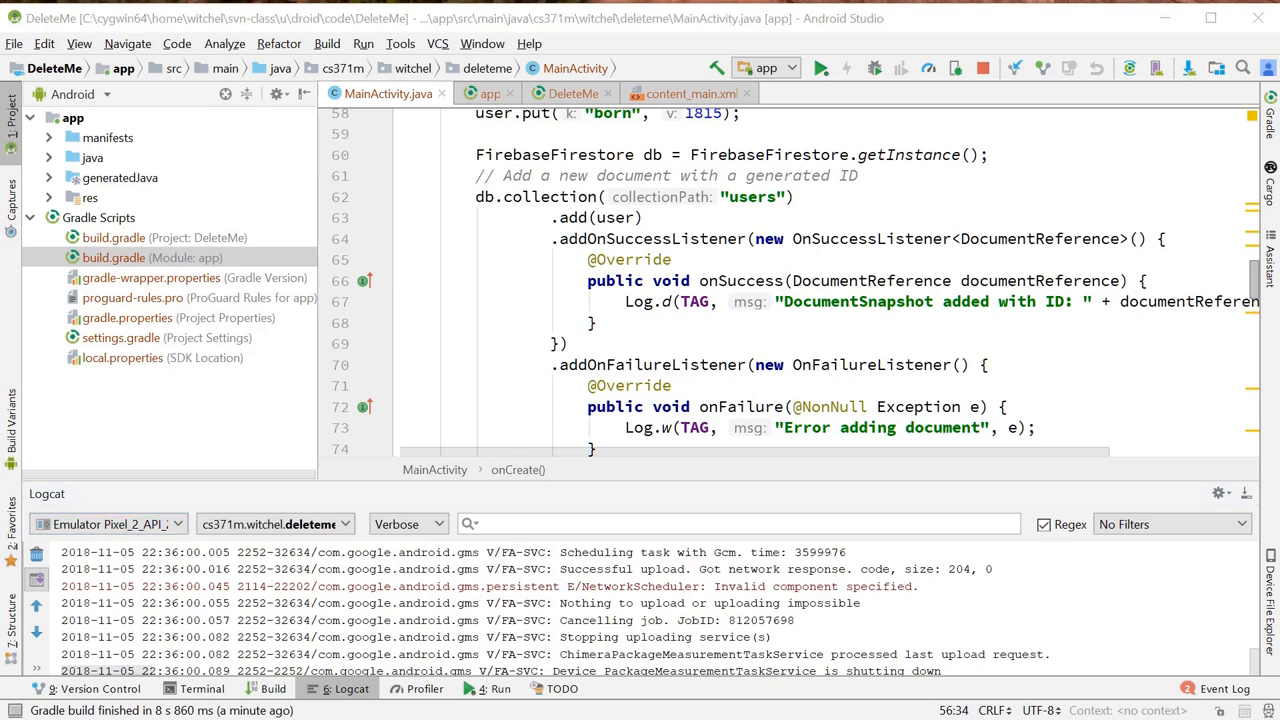
{"action": "key", "text": "alt+Tab"}
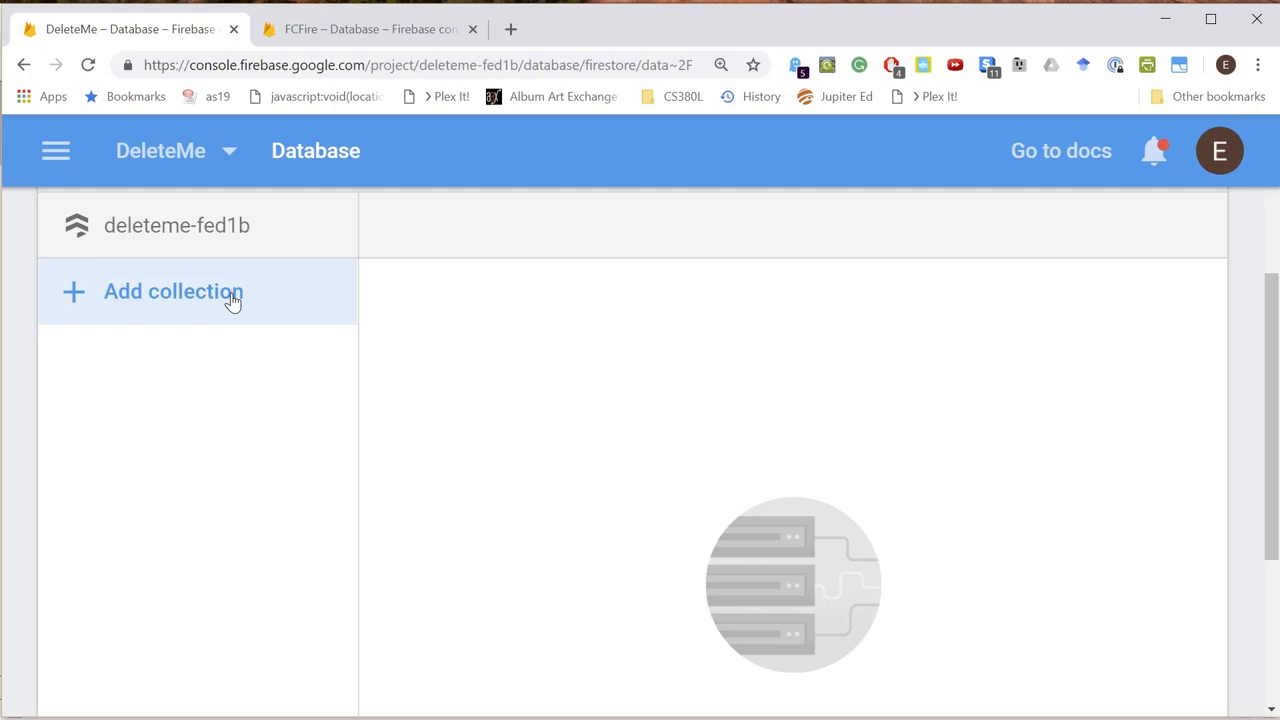
- Start and cancel a new collection to confirm the DeleteMe database is still empty, then return to the code
{"action": "left_click", "coordinate": [233, 298]}
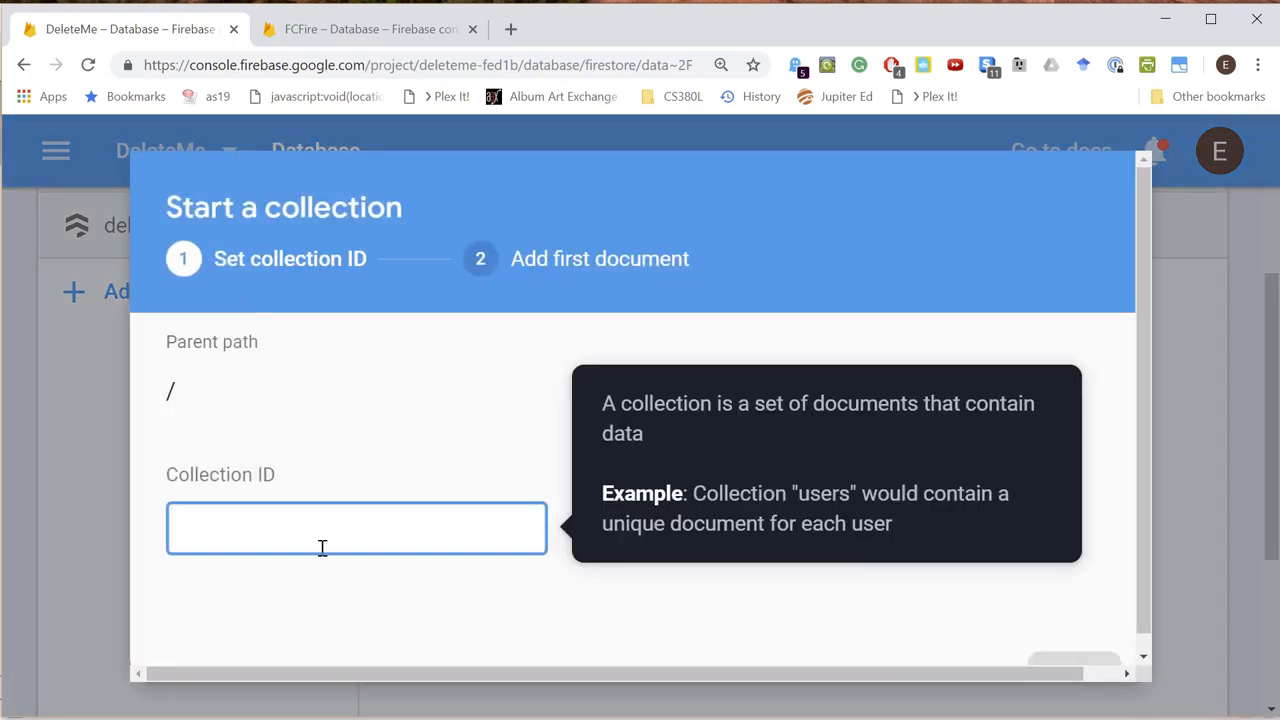
{"action": "left_click", "coordinate": [107, 482]}
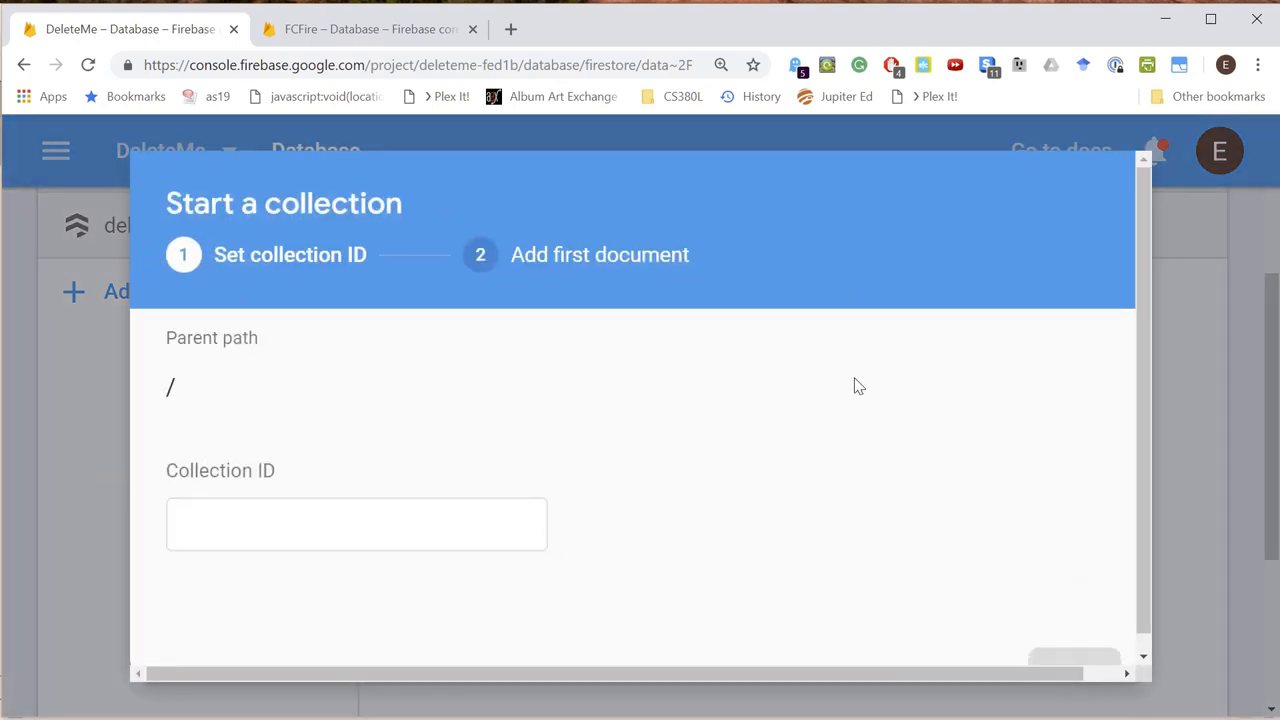
{"action": "left_click", "coordinate": [955, 621]}
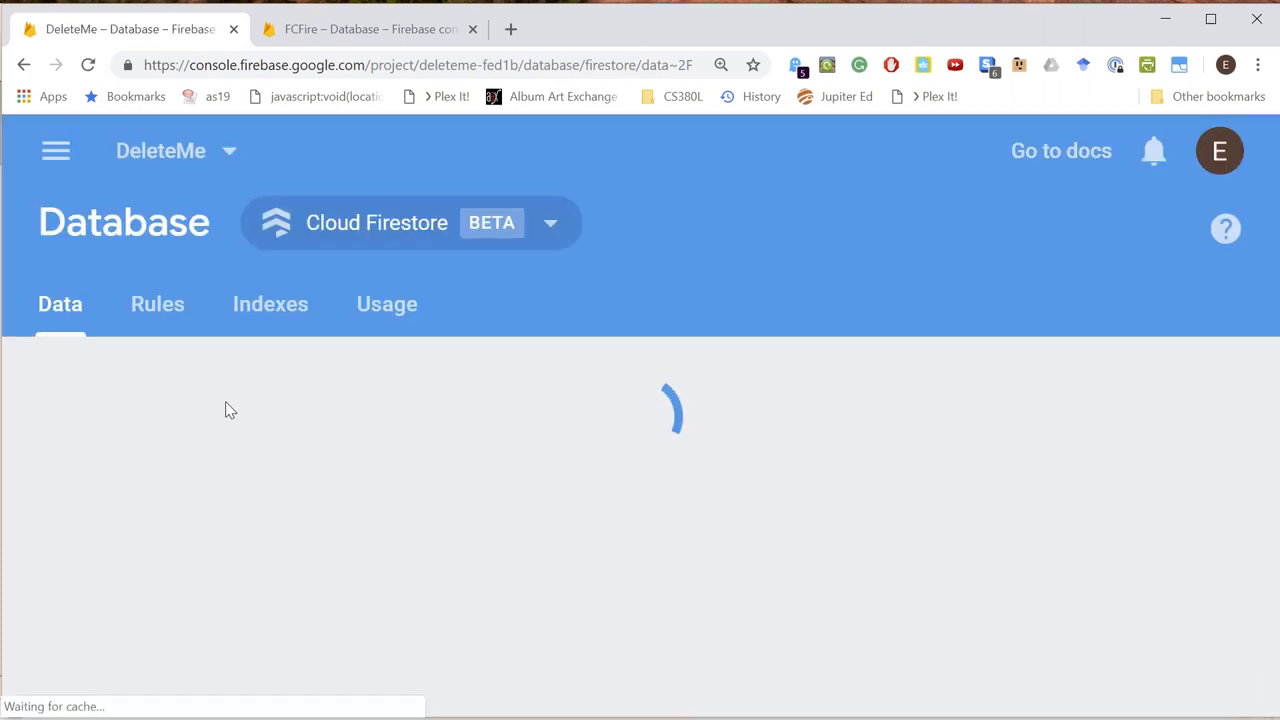
{"action": "scroll", "coordinate": [205, 410], "scroll_direction": "down", "scroll_amount": 1}
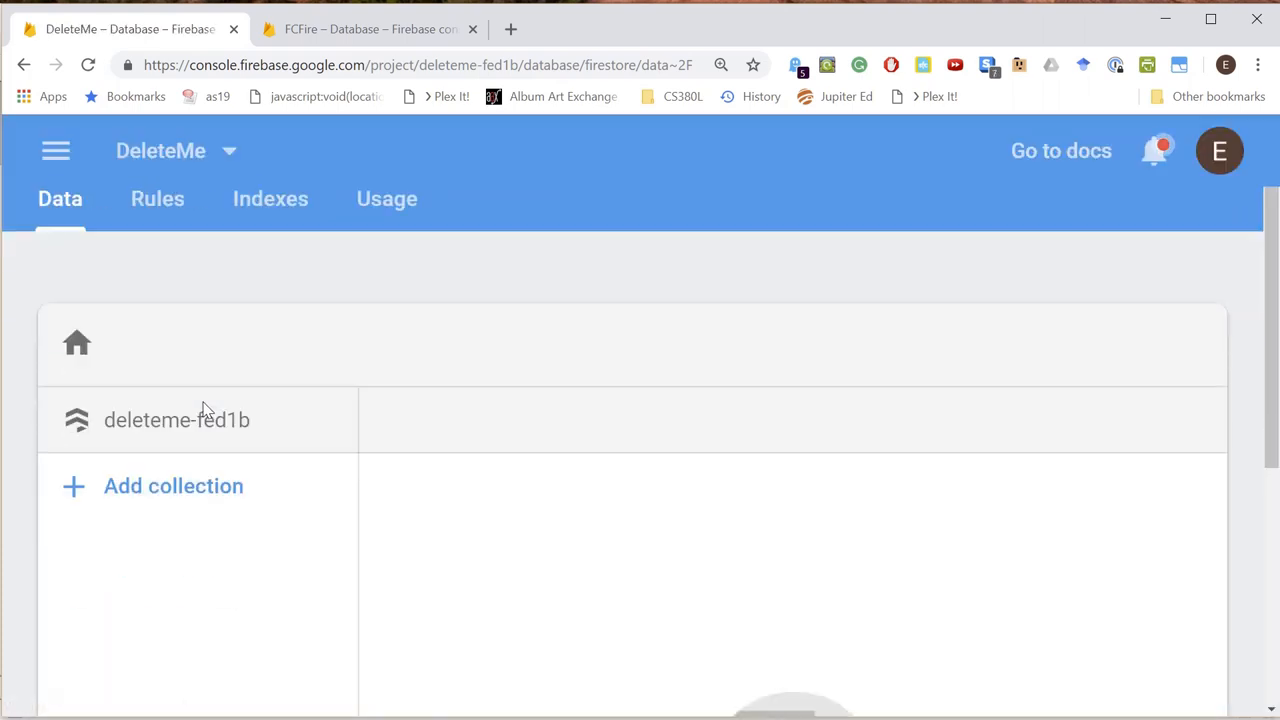
{"action": "scroll", "coordinate": [205, 410], "scroll_direction": "down", "scroll_amount": 3}
{"action": "scroll", "coordinate": [205, 410], "scroll_direction": "up", "scroll_amount": 1}
{"action": "scroll", "coordinate": [205, 410], "scroll_direction": "up", "scroll_amount": 1}
{"action": "scroll", "coordinate": [213, 420], "scroll_direction": "down", "scroll_amount": 2}
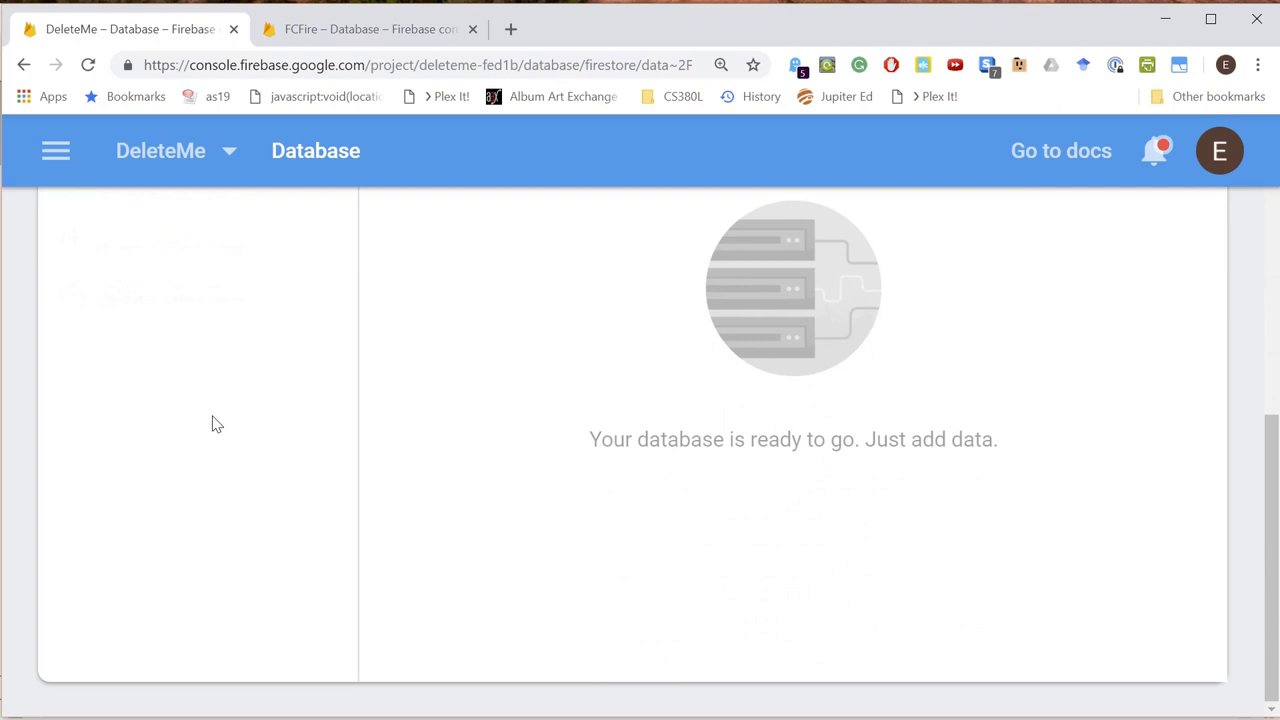
{"action": "scroll", "coordinate": [215, 424], "scroll_direction": "up", "scroll_amount": 2}
{"action": "scroll", "coordinate": [215, 424], "scroll_direction": "up", "scroll_amount": 2}
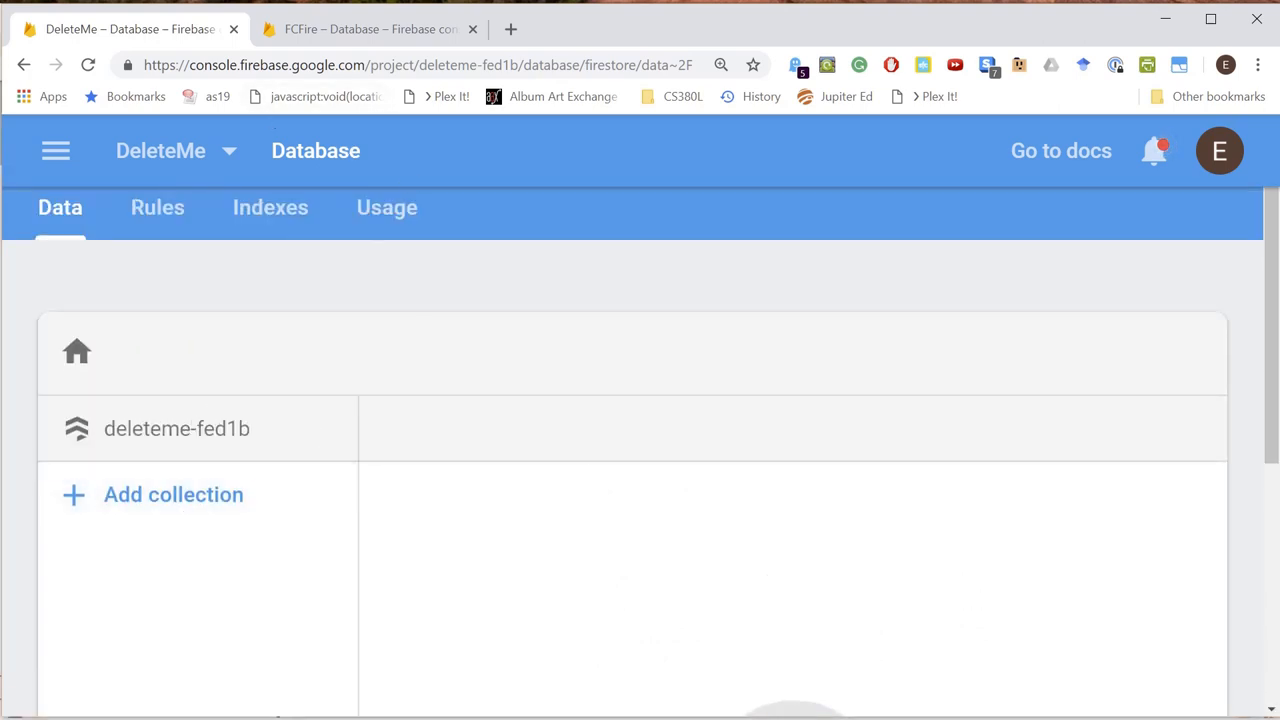
{"action": "key", "text": "alt+Tab"}
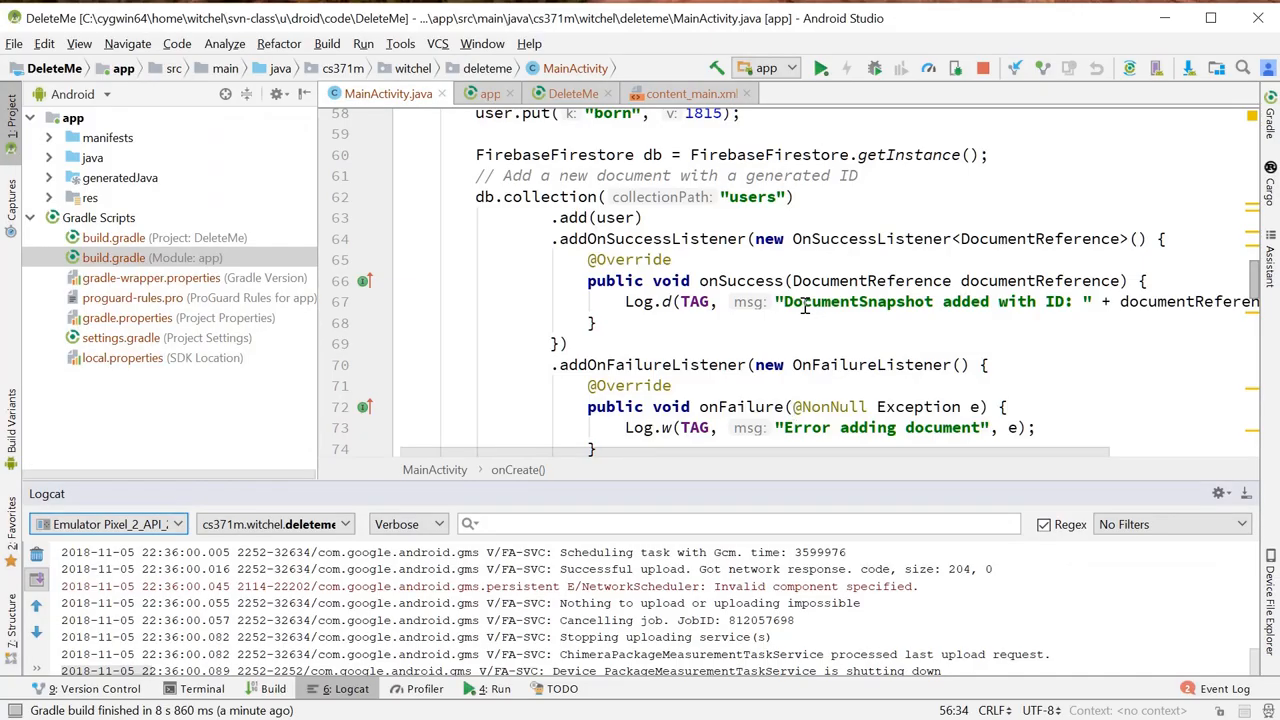
{"action": "scroll", "coordinate": [743, 287], "scroll_direction": "down", "scroll_amount": 3}
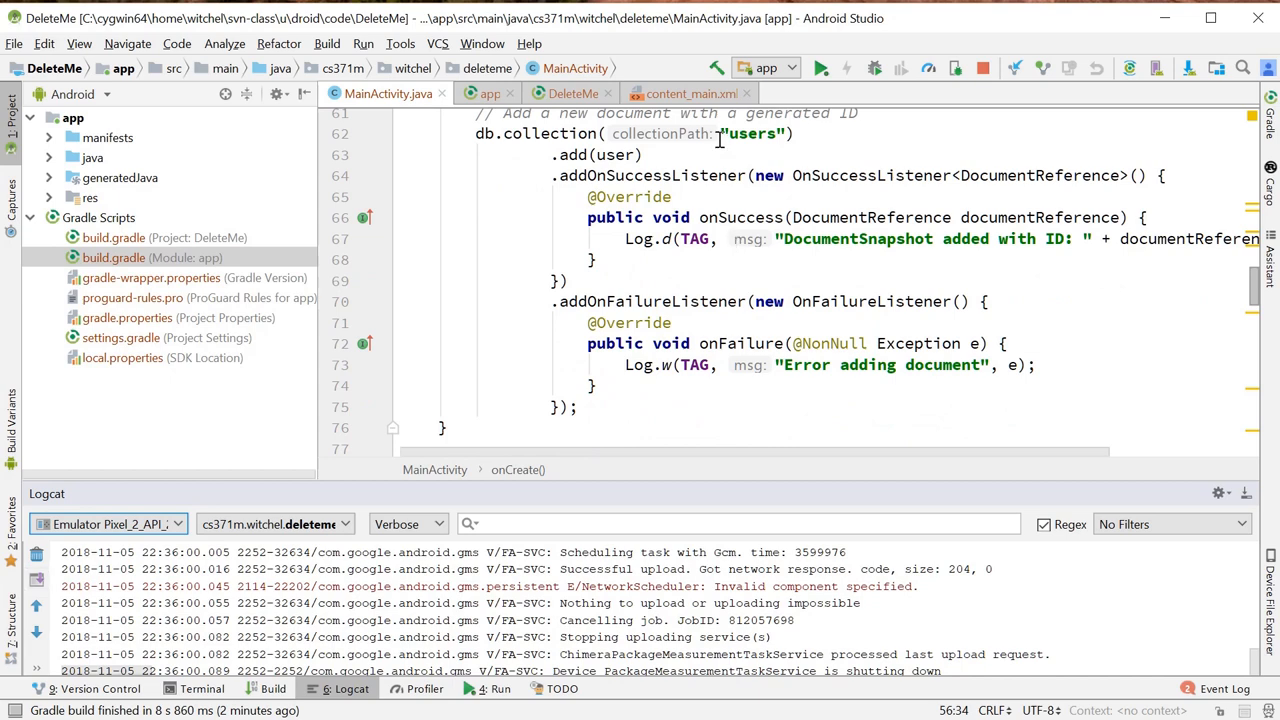
{"action": "scroll", "coordinate": [700, 150], "scroll_direction": "up", "scroll_amount": 3}
{"action": "scroll", "coordinate": [700, 200], "scroll_direction": "up", "scroll_amount": 1}
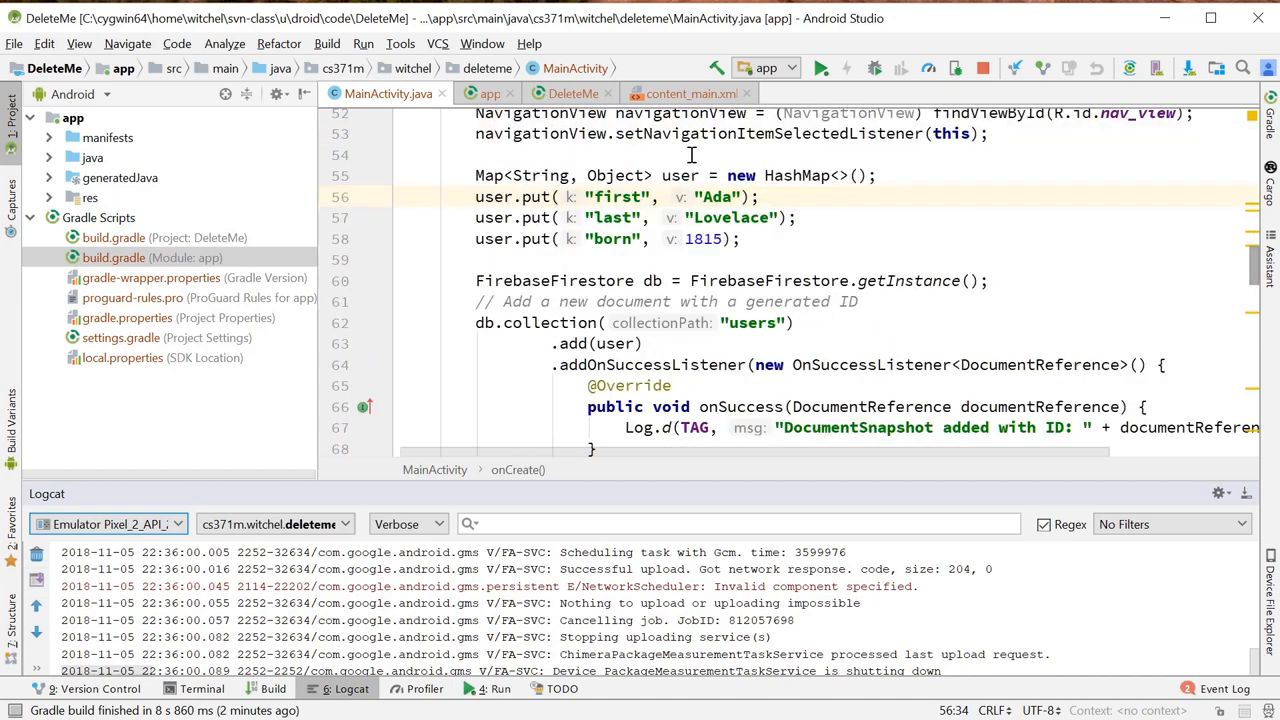
{"action": "scroll", "coordinate": [740, 230], "scroll_direction": "down", "scroll_amount": 4}
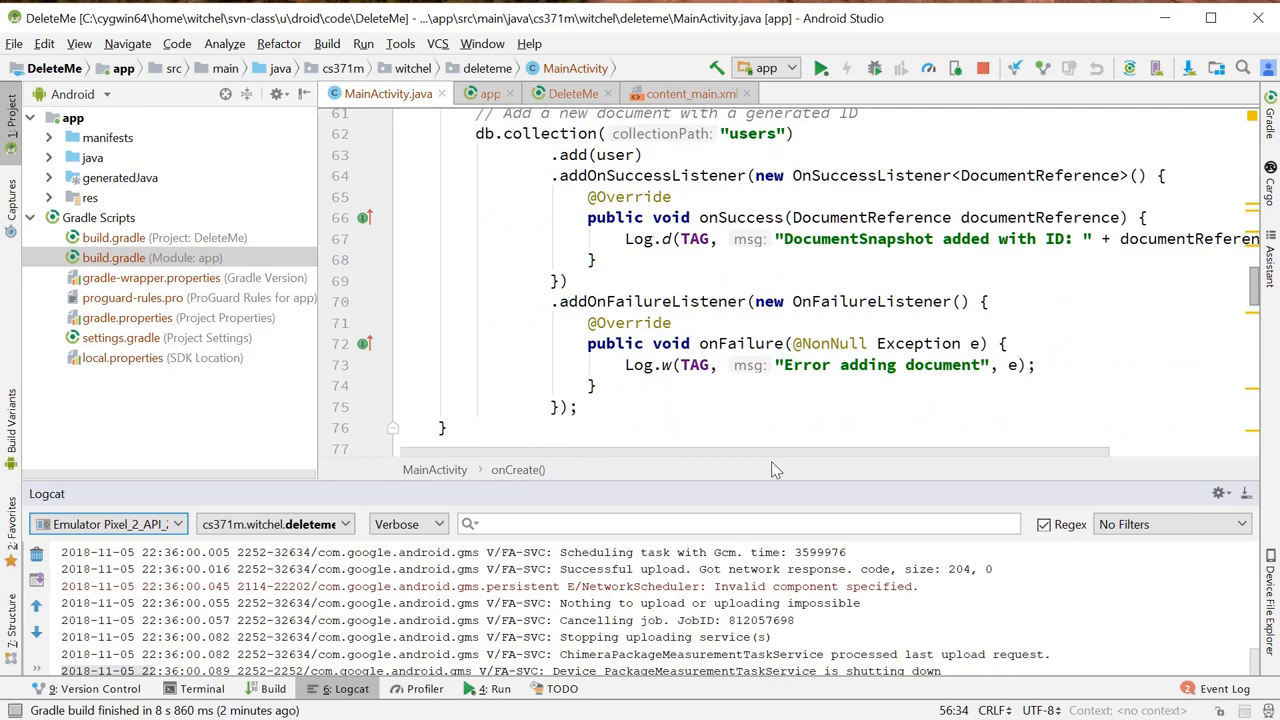
{"action": "scroll", "coordinate": [743, 340], "scroll_direction": "up", "scroll_amount": 6}
{"action": "scroll", "coordinate": [743, 340], "scroll_direction": "up", "scroll_amount": 8}
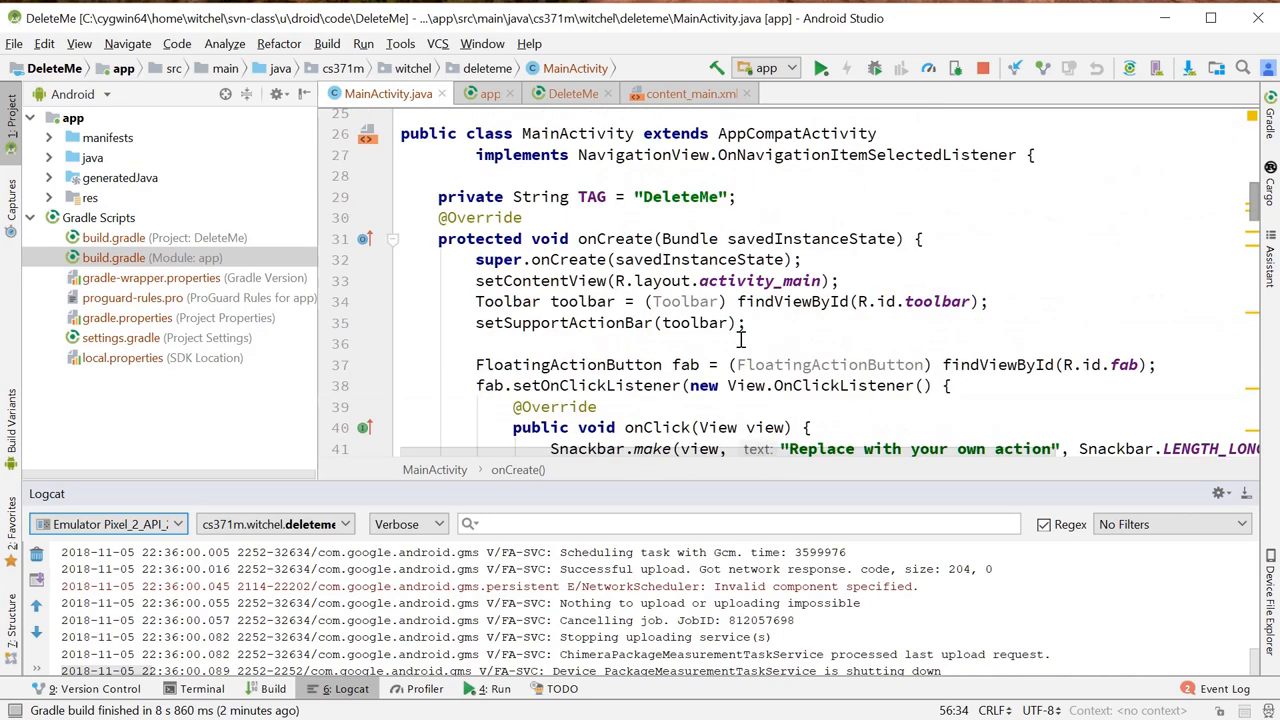
{"action": "scroll", "coordinate": [743, 340], "scroll_direction": "down", "scroll_amount": 5}
- Filter Logcat to 'Delete' lines, revealing the PERMISSION_DENIED error, then switch to the Firebase console
{"action": "left_click", "coordinate": [587, 524]}
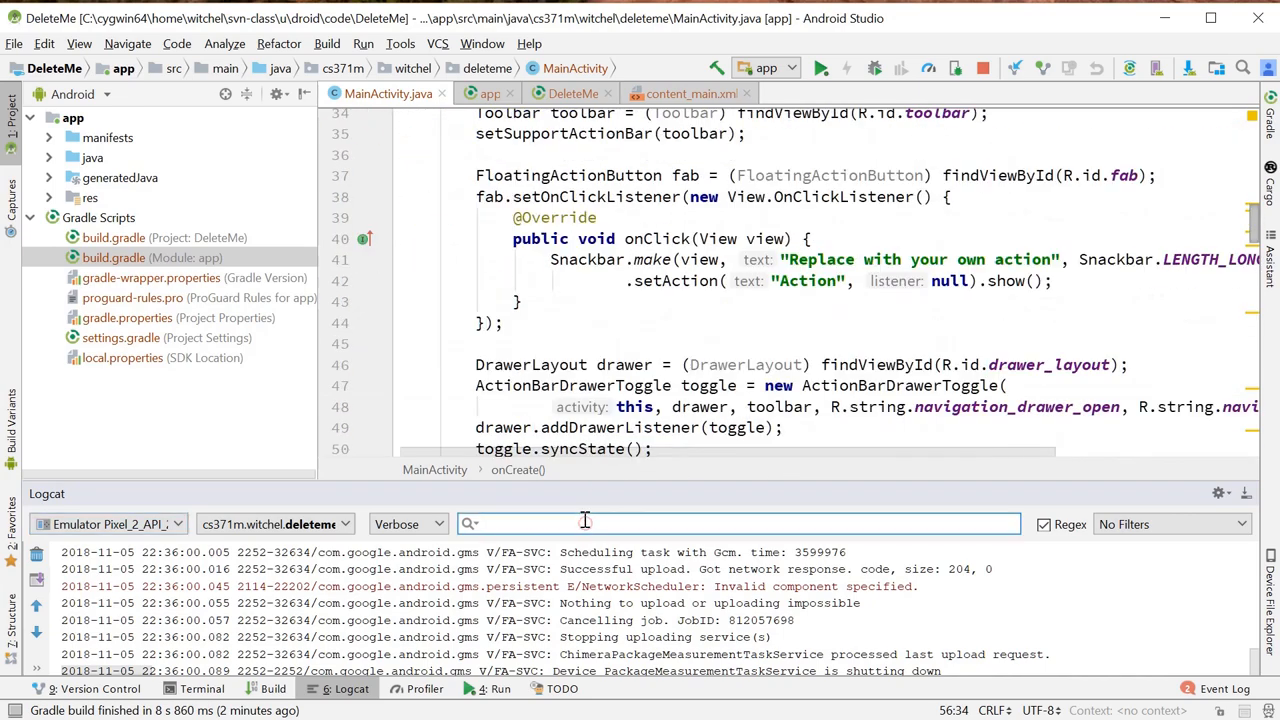
{"action": "type", "text": "Delete"}
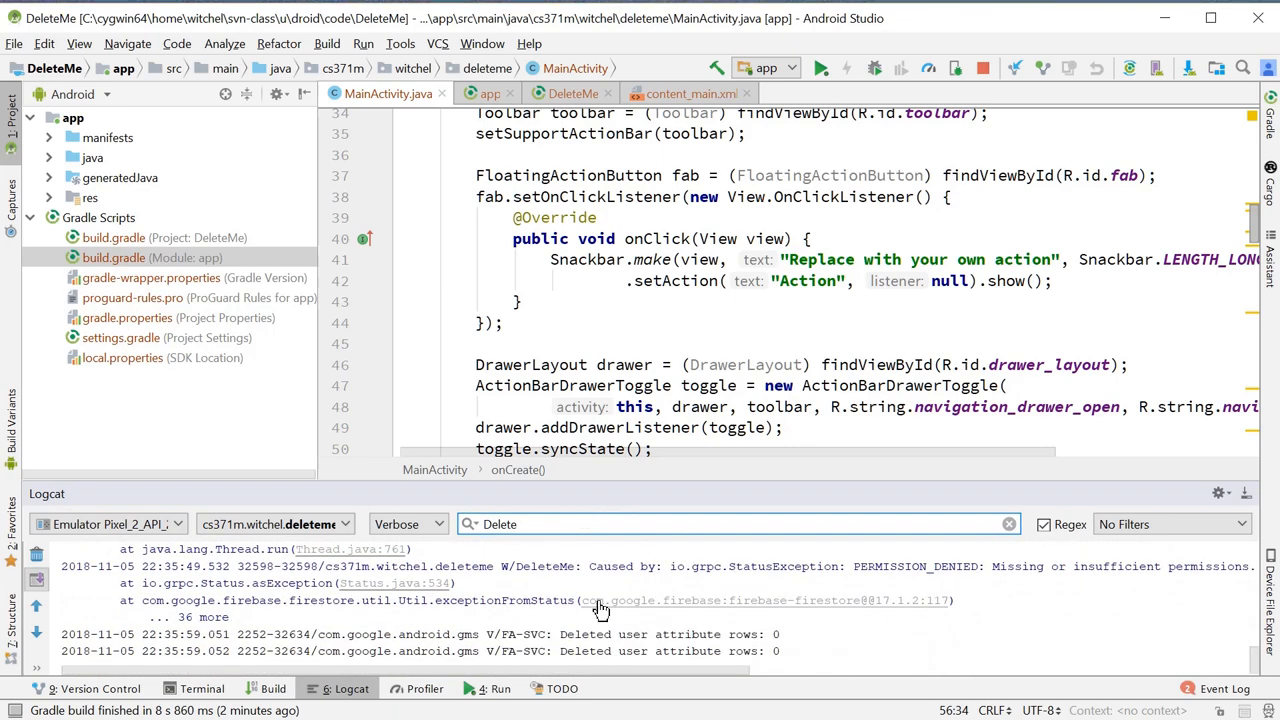
{"action": "scroll", "coordinate": [600, 607], "scroll_direction": "up", "scroll_amount": 3}
{"action": "scroll", "coordinate": [600, 607], "scroll_direction": "up", "scroll_amount": 3}
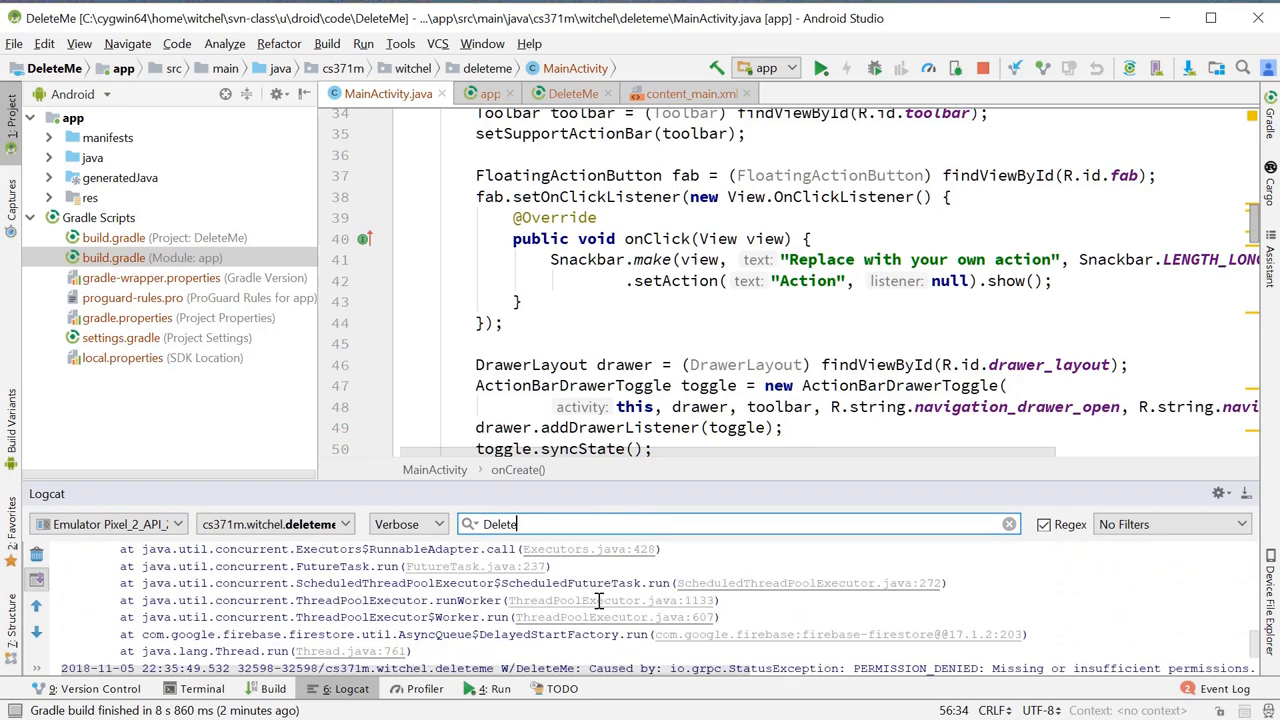
{"action": "scroll", "coordinate": [598, 600], "scroll_direction": "up", "scroll_amount": 2}
{"action": "scroll", "coordinate": [598, 600], "scroll_direction": "up", "scroll_amount": 3}
{"action": "scroll", "coordinate": [598, 600], "scroll_direction": "up", "scroll_amount": 3}
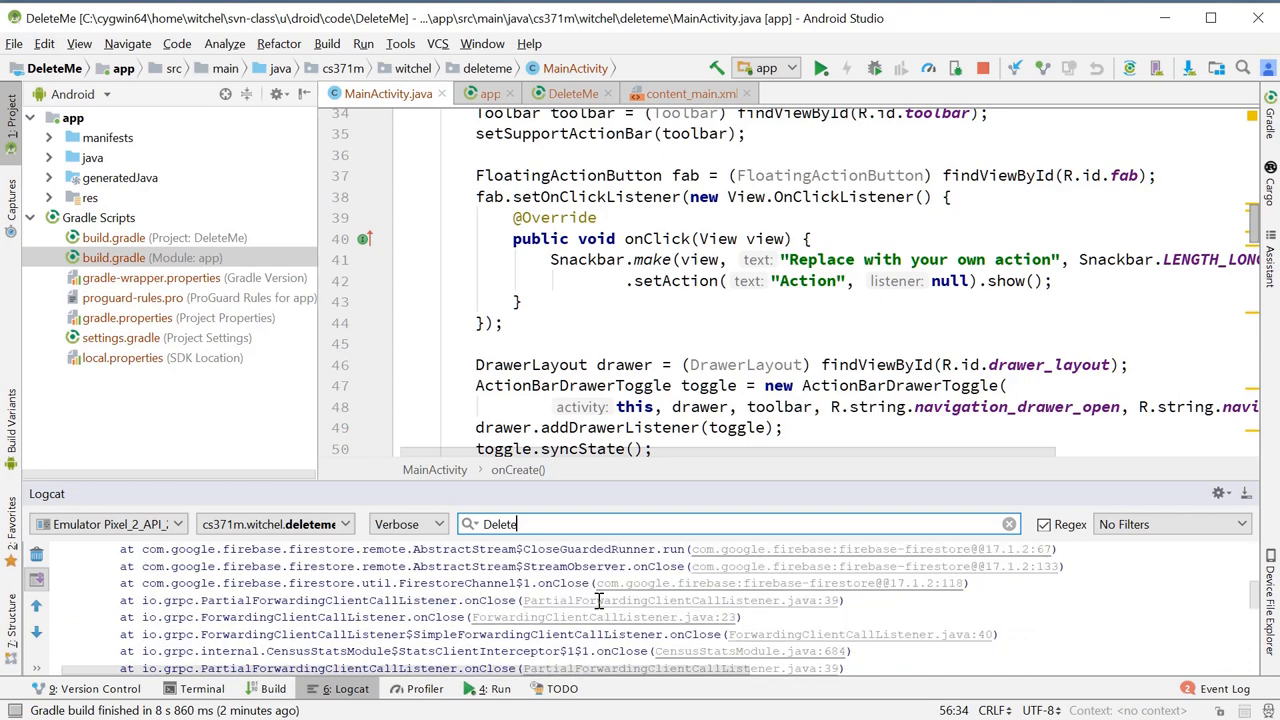
{"action": "scroll", "coordinate": [598, 600], "scroll_direction": "up", "scroll_amount": 3}
{"action": "scroll", "coordinate": [598, 600], "scroll_direction": "up", "scroll_amount": 3}
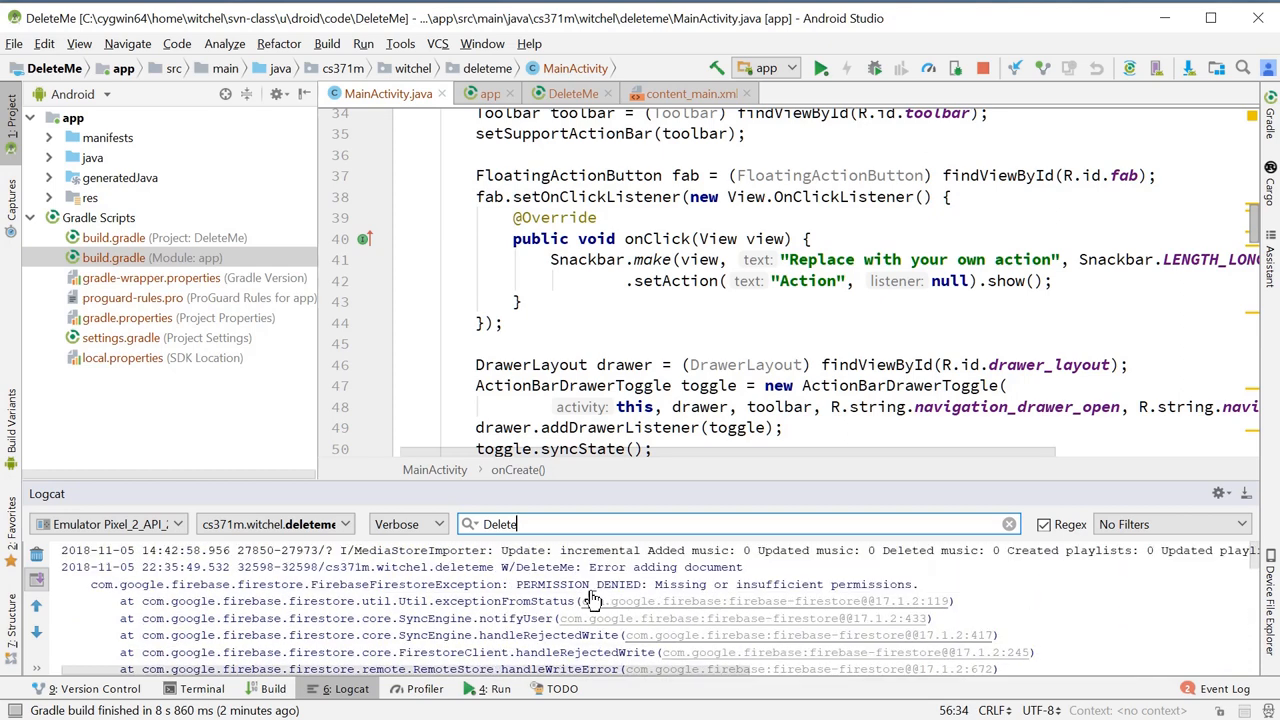
{"action": "scroll", "coordinate": [541, 578], "scroll_direction": "down", "scroll_amount": 5}
{"action": "left_click", "coordinate": [740, 524]}
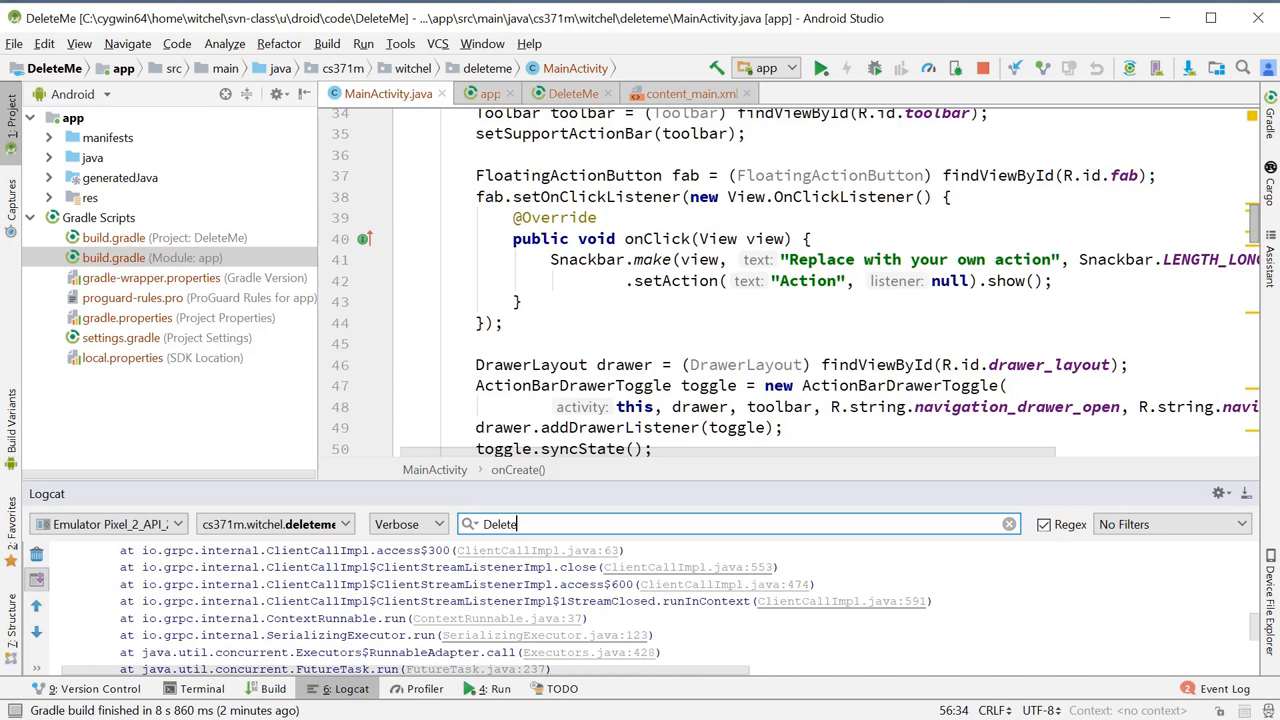
{"action": "key", "text": "alt+Tab"}
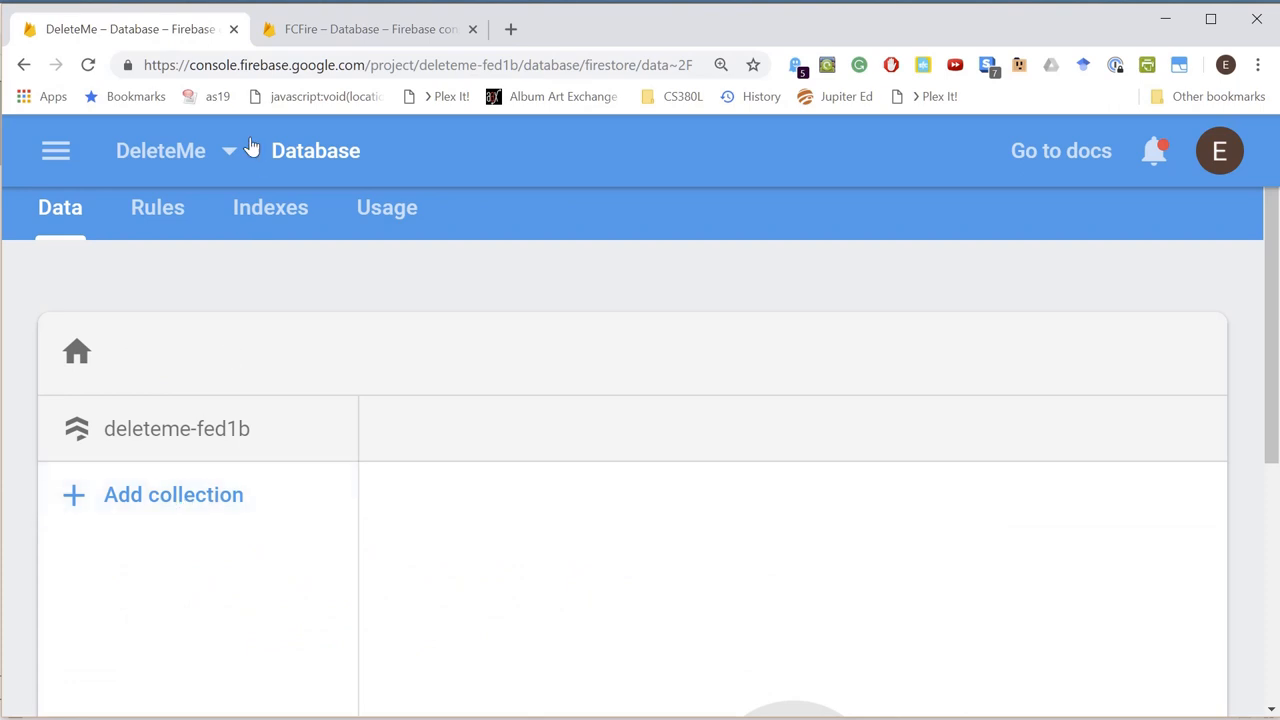
- Replace 'request.auth.uid != null' with 'true' in the Firestore rules, publish, and return to the Data view
{"action": "left_click", "coordinate": [157, 207]}
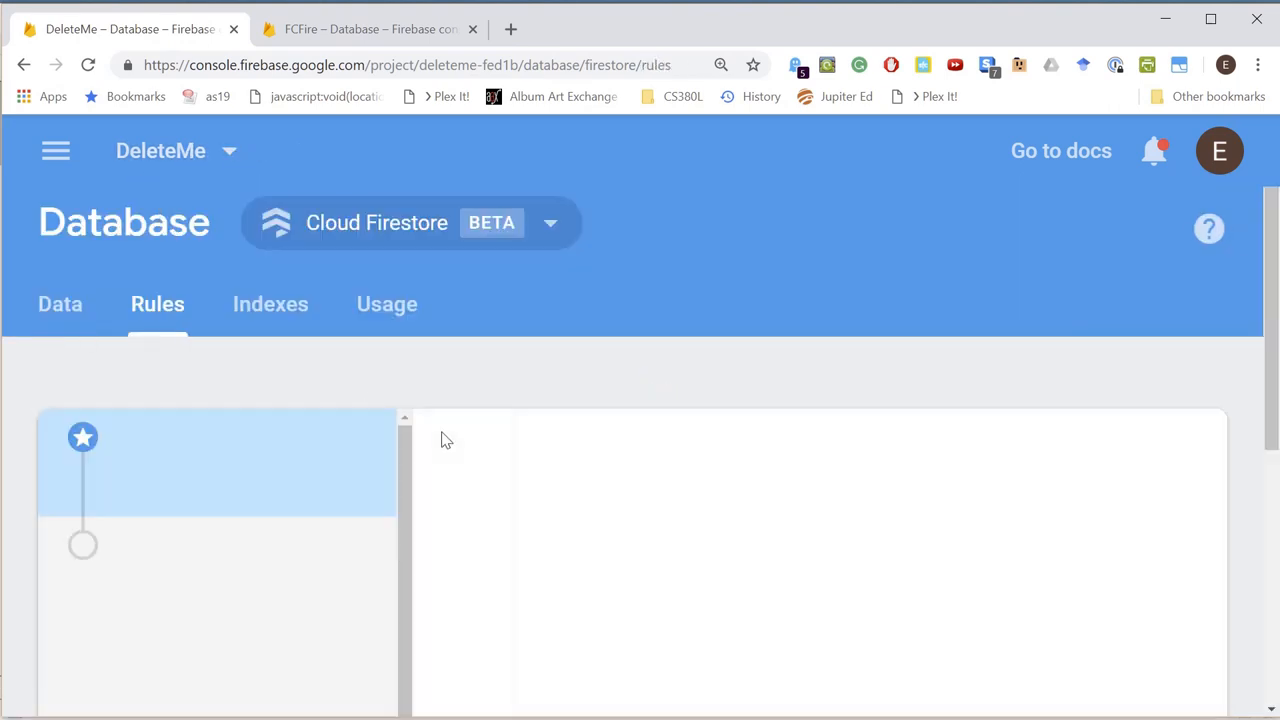
{"action": "scroll", "coordinate": [650, 440], "scroll_direction": "down", "scroll_amount": 3}
{"action": "scroll", "coordinate": [603, 369], "scroll_direction": "up", "scroll_amount": 3}
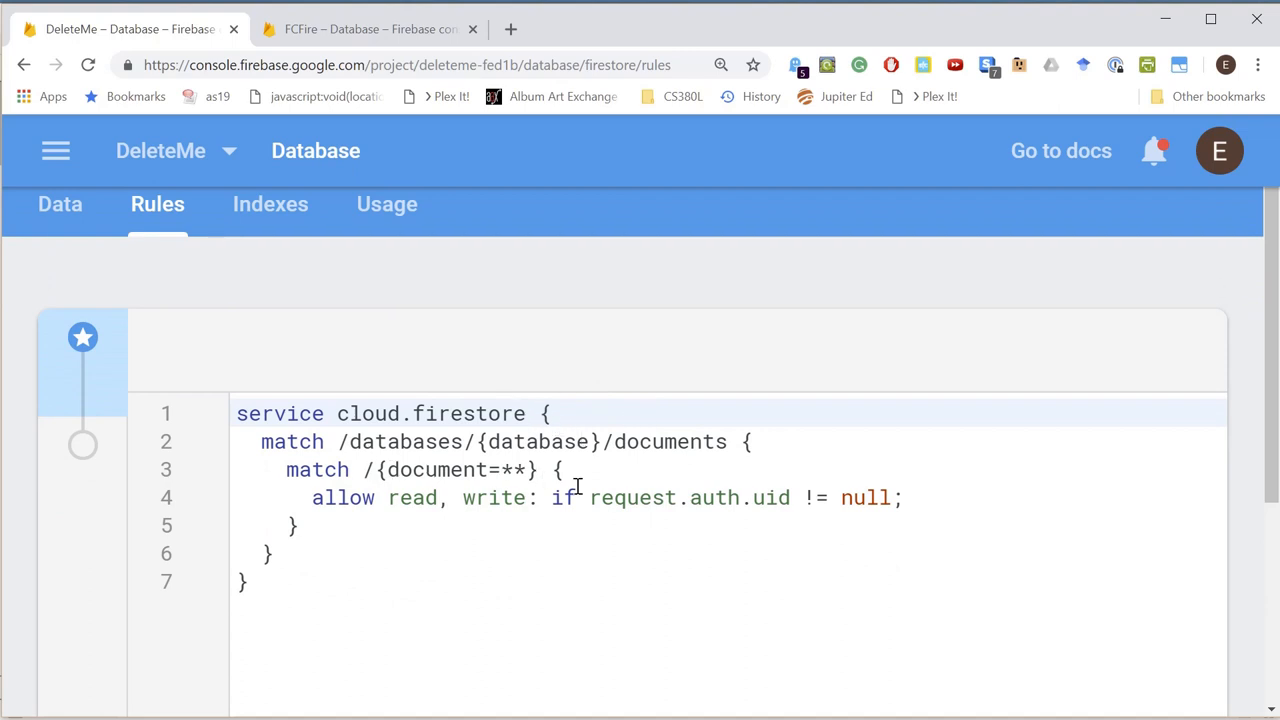
{"action": "left_click_drag", "start_coordinate": [591, 498], "coordinate": [893, 498]}
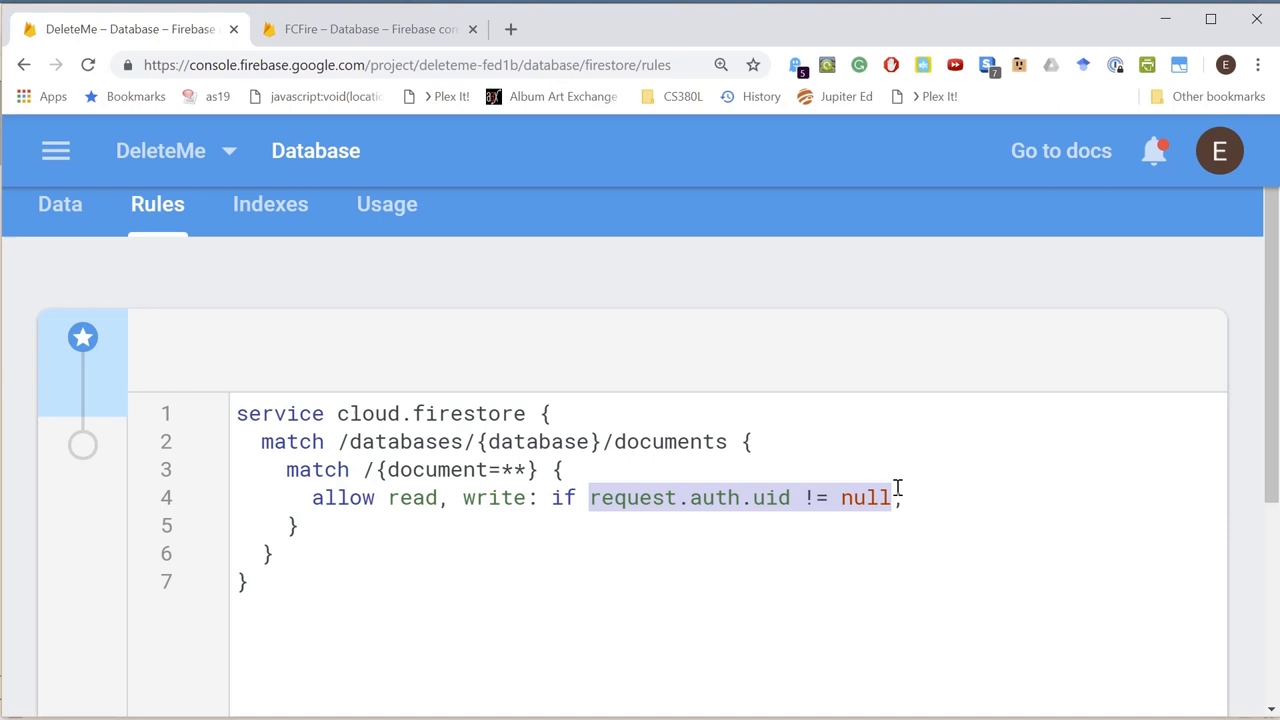
{"action": "type", "text": "true"}
{"action": "left_click", "coordinate": [796, 438]}
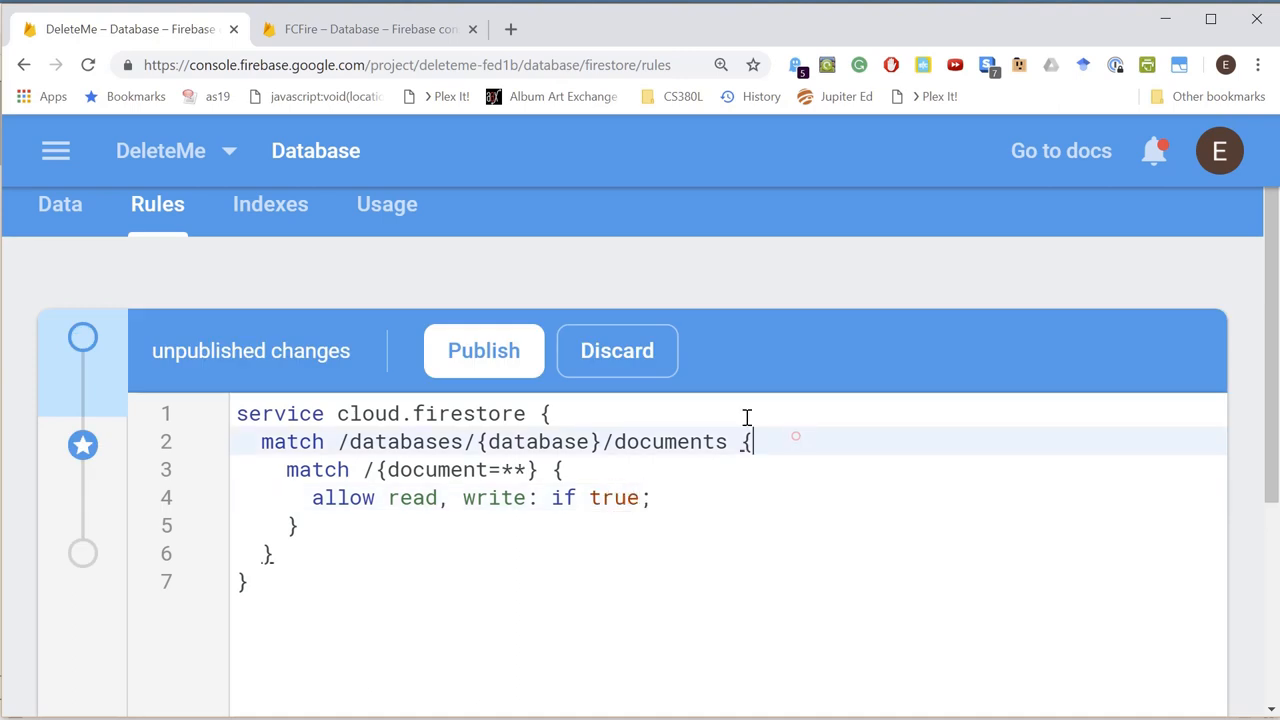
{"action": "left_click", "coordinate": [483, 351]}
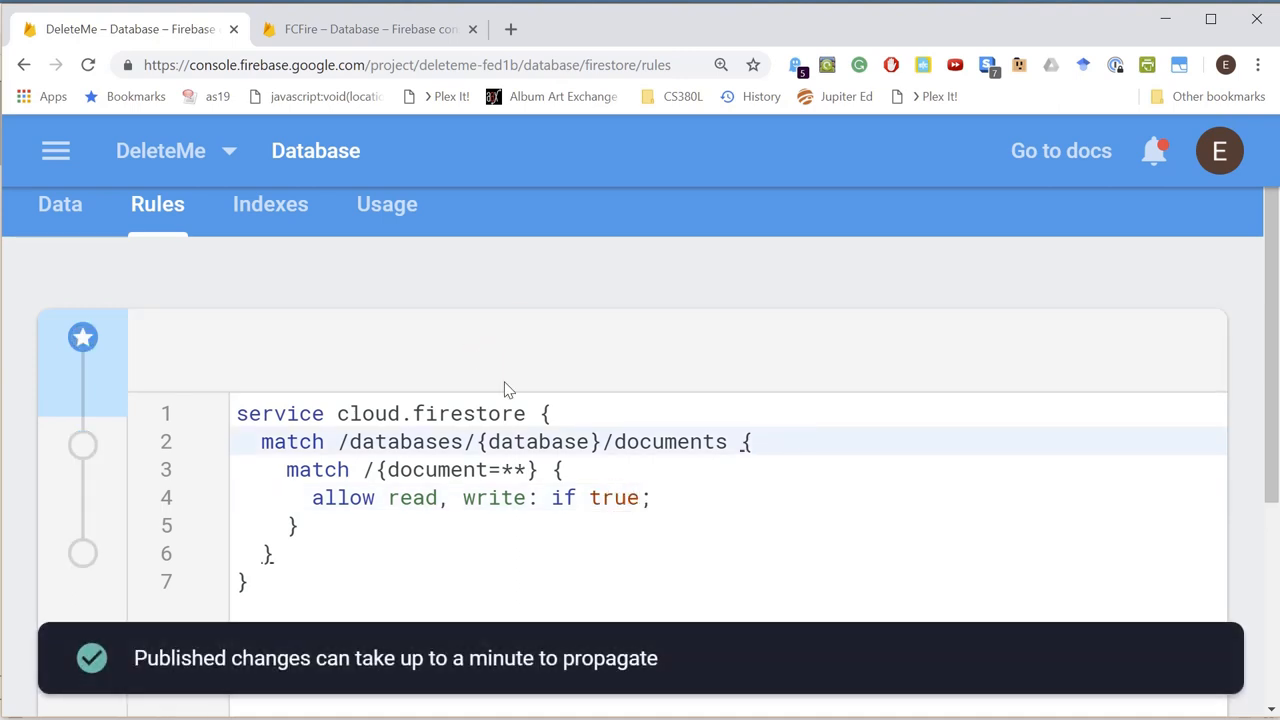
{"action": "left_click", "coordinate": [62, 206]}
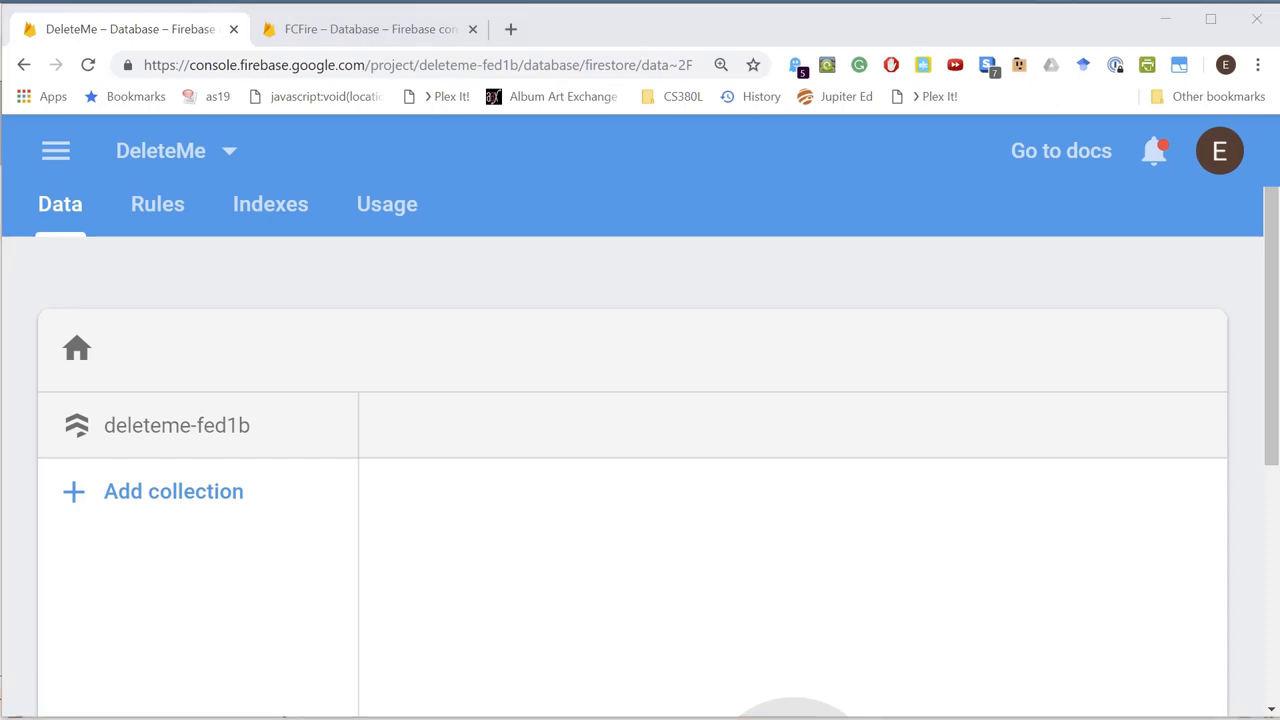
- Rerun the app so Logcat shows 'DocumentSnapshot added' with an ID, then switch to the Firebase console
{"action": "key", "text": "alt+Tab"}
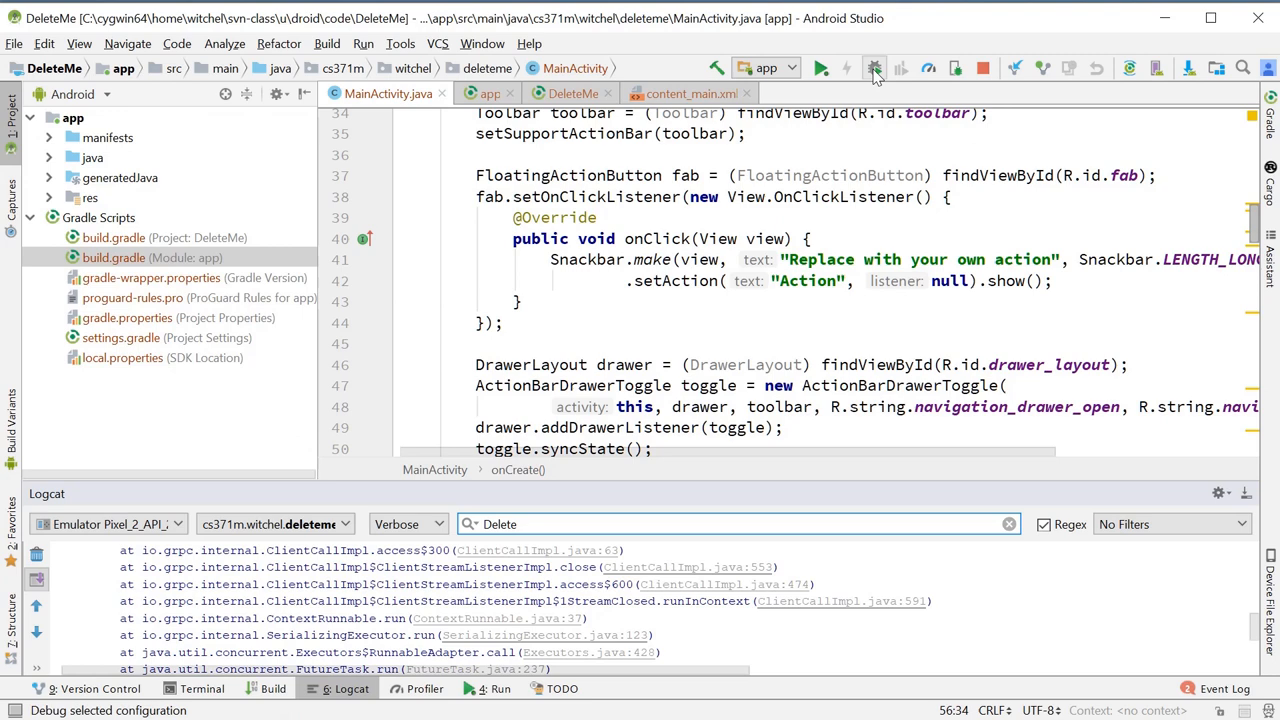
{"action": "left_click", "coordinate": [820, 68]}
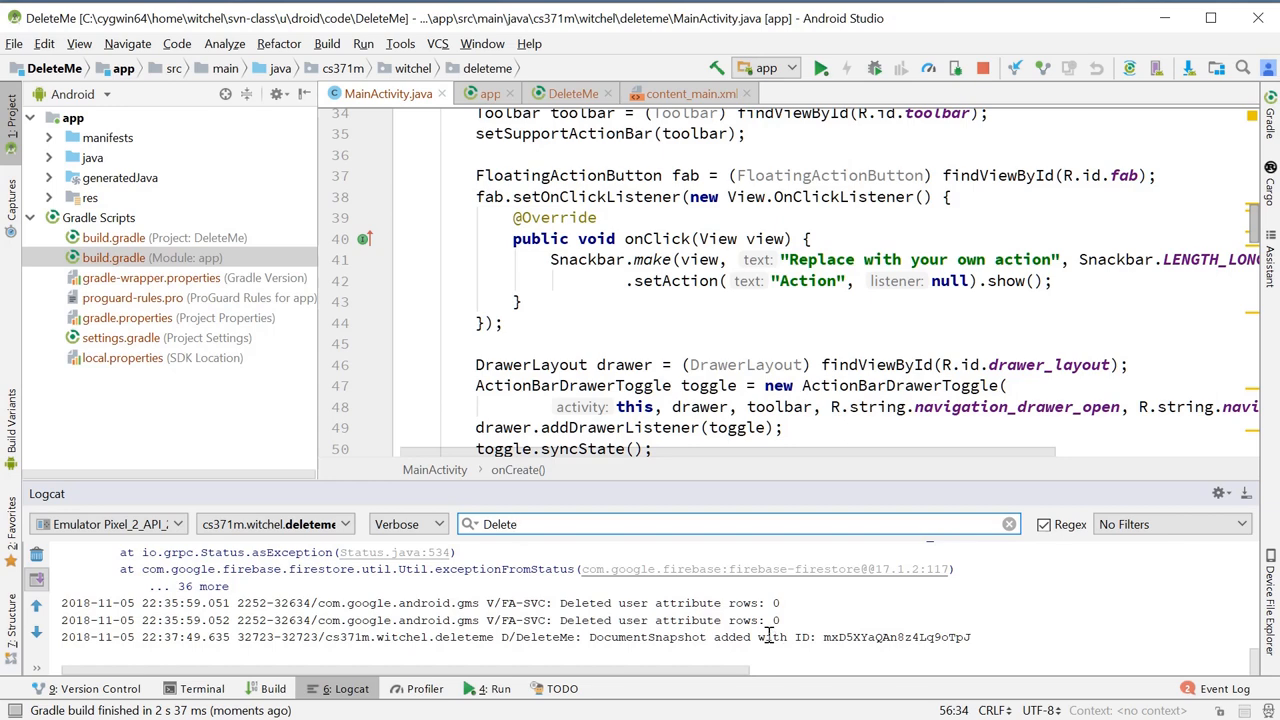
{"action": "scroll", "coordinate": [735, 635], "scroll_direction": "up", "scroll_amount": 3}
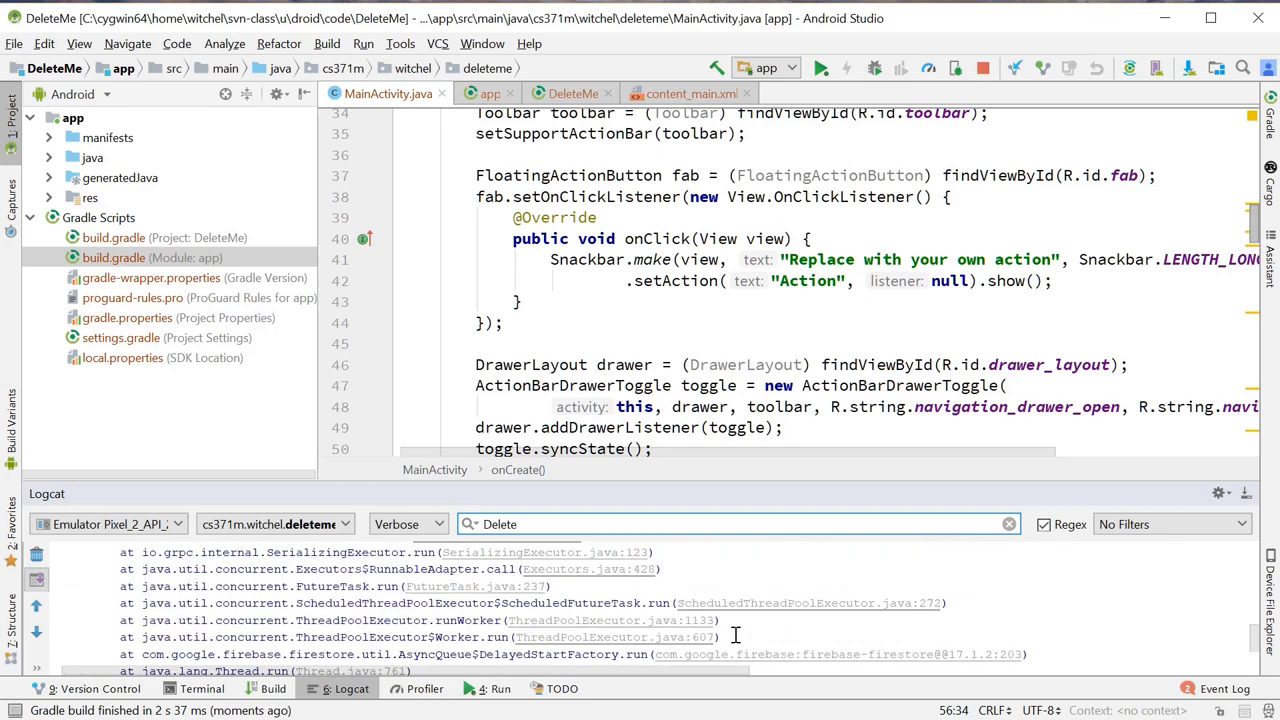
{"action": "scroll", "coordinate": [735, 635], "scroll_direction": "up", "scroll_amount": 3}
{"action": "scroll", "coordinate": [735, 635], "scroll_direction": "up", "scroll_amount": 2}
{"action": "scroll", "coordinate": [735, 635], "scroll_direction": "up", "scroll_amount": 2}
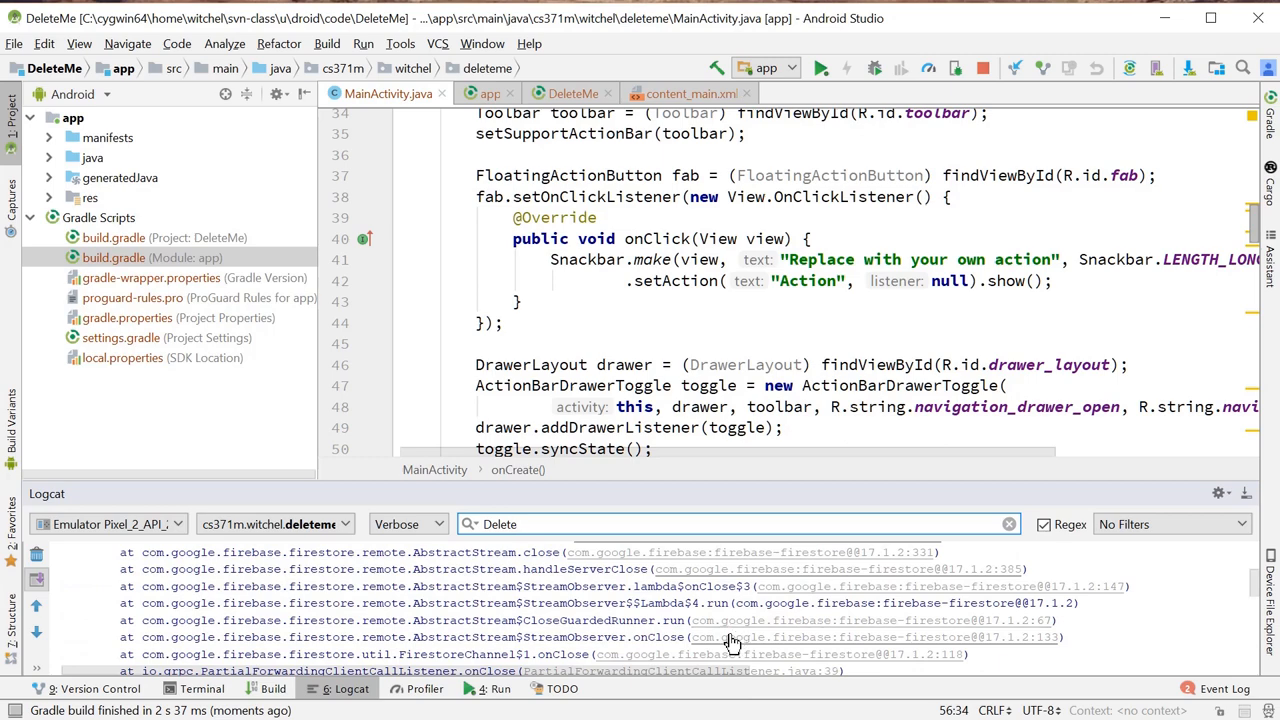
{"action": "scroll", "coordinate": [735, 635], "scroll_direction": "up", "scroll_amount": 4}
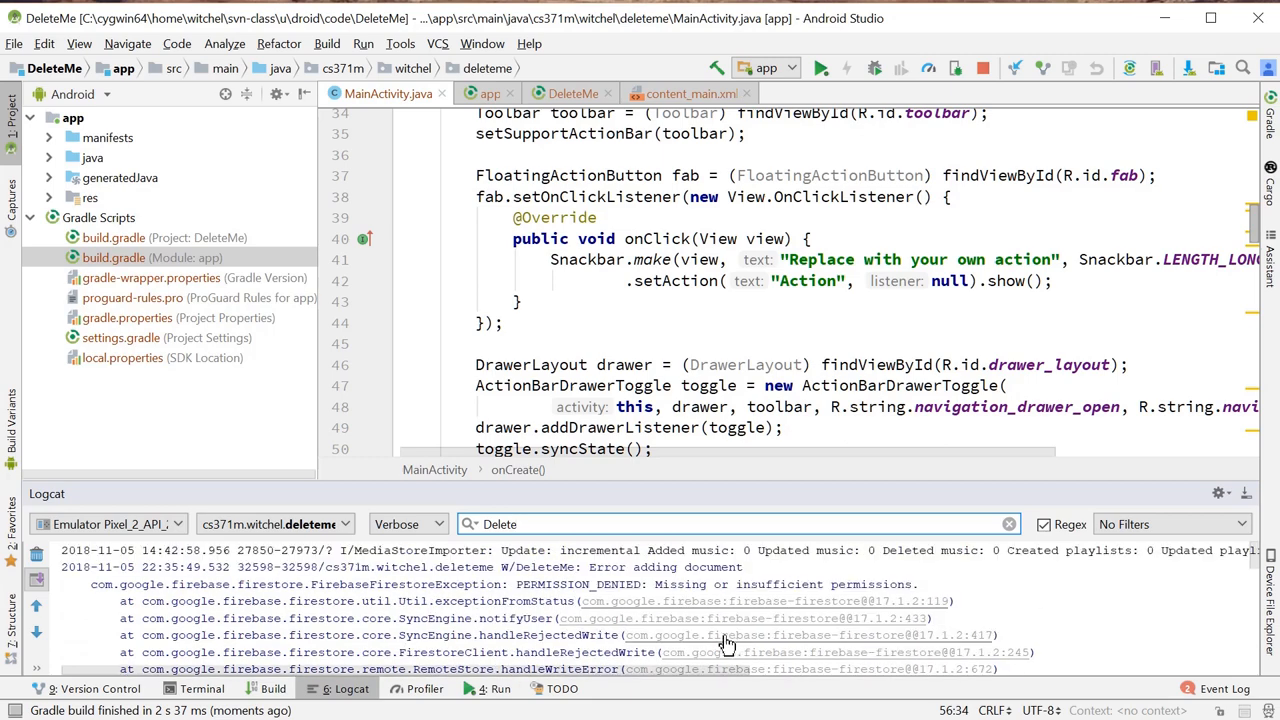
{"action": "scroll", "coordinate": [726, 645], "scroll_direction": "down", "scroll_amount": 5}
{"action": "scroll", "coordinate": [730, 642], "scroll_direction": "down", "scroll_amount": 4}
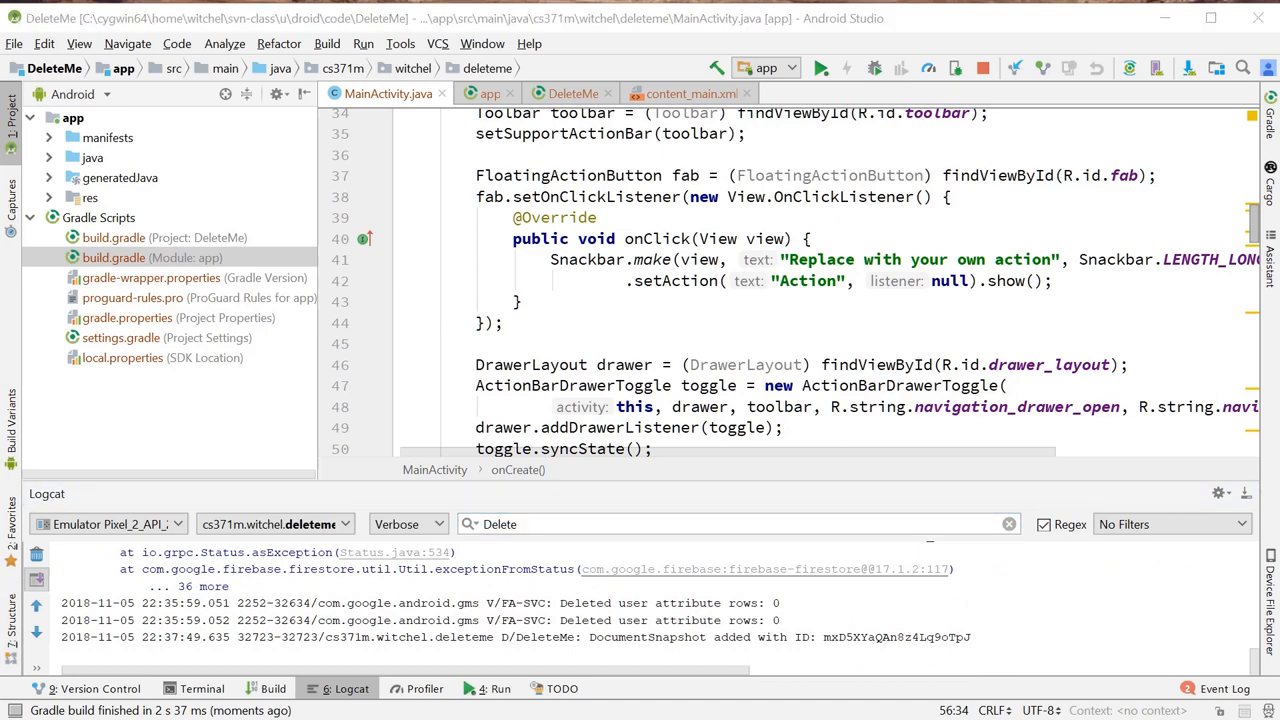
{"action": "key", "text": "alt+Tab"}
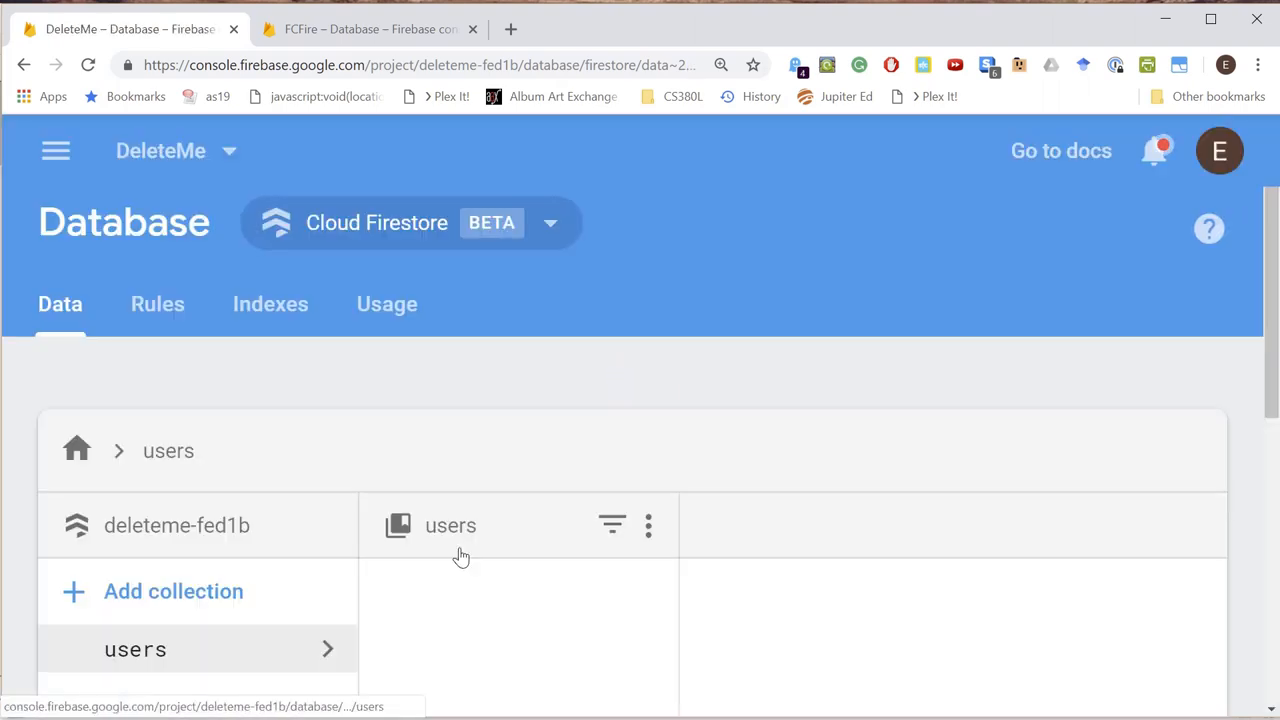
{"action": "scroll", "coordinate": [460, 556], "scroll_direction": "down", "scroll_amount": 5}
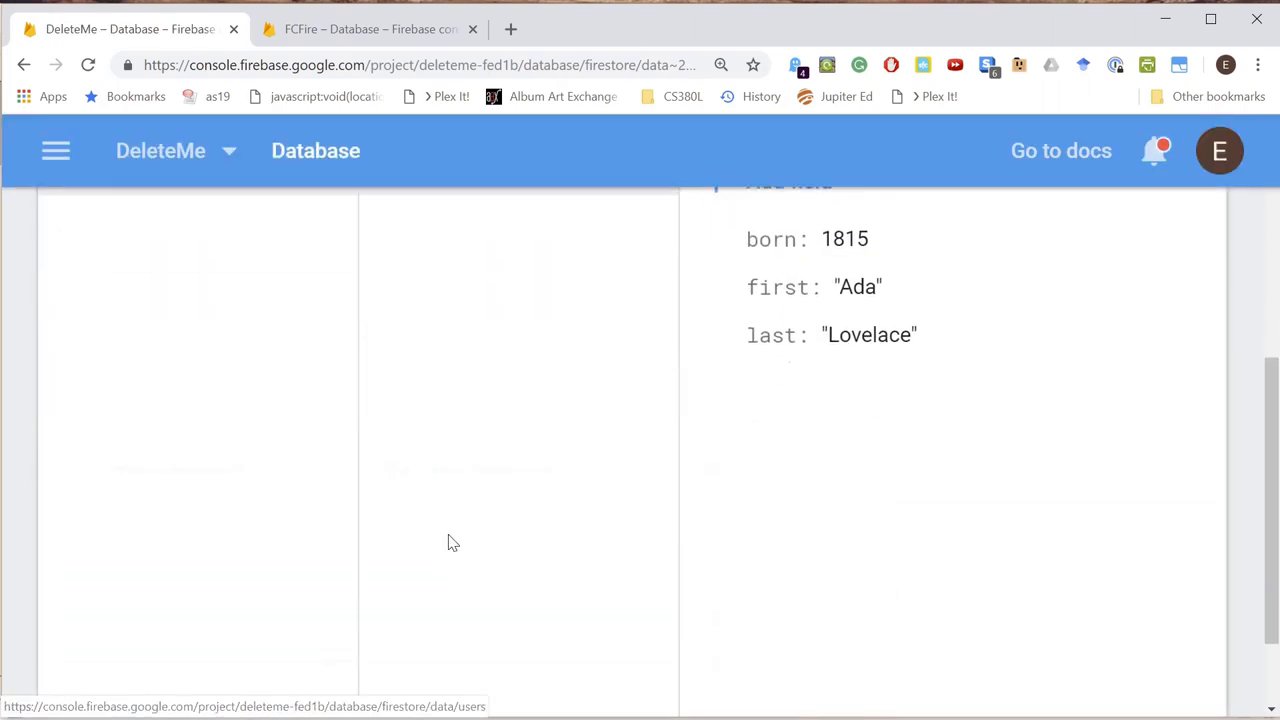
{"action": "scroll", "coordinate": [455, 557], "scroll_direction": "up", "scroll_amount": 3}
- Inspect the users document's born 1815, first Ada, last Lovelace fields, cancelling the born editor unchanged
{"action": "left_click", "coordinate": [176, 355]}
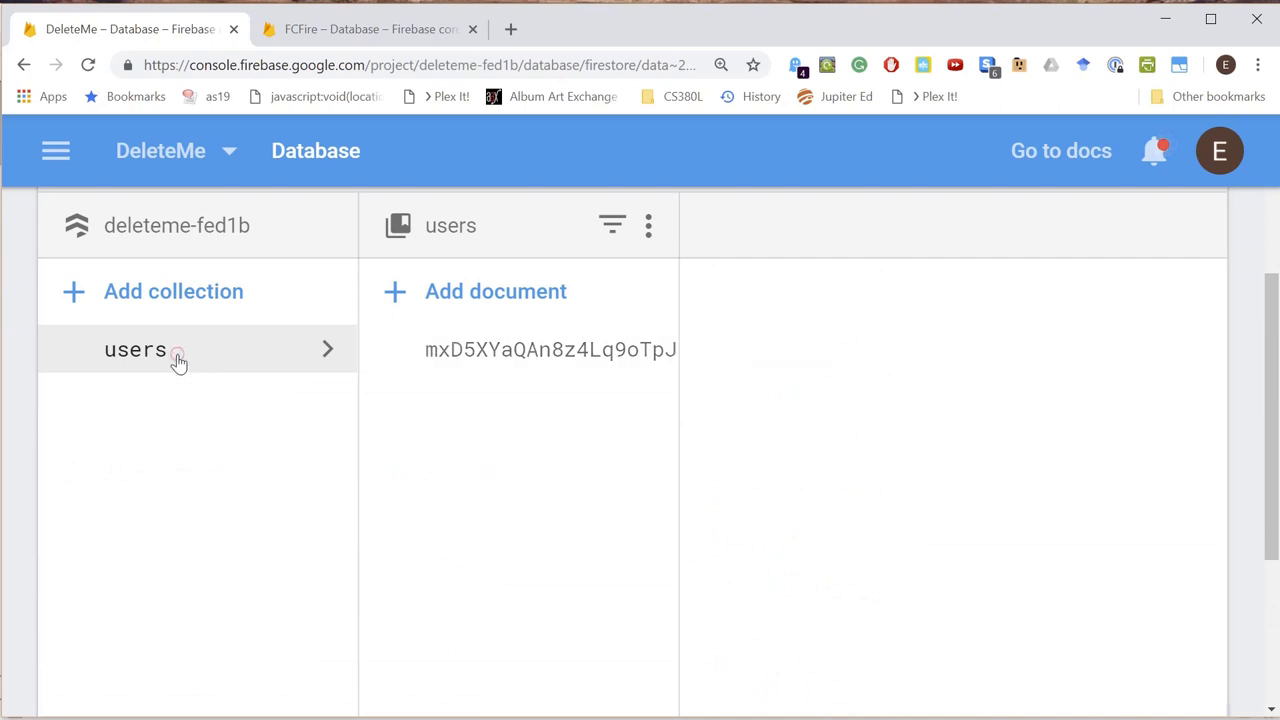
{"action": "left_click", "coordinate": [484, 352]}
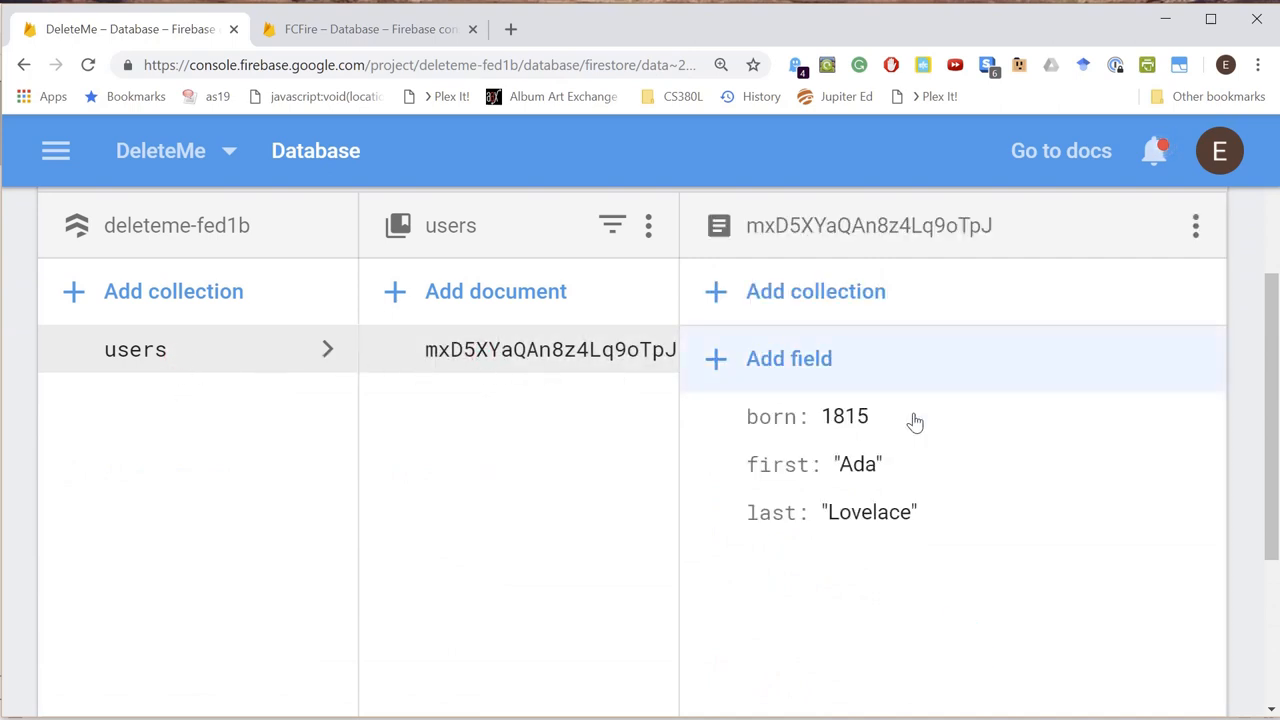
{"action": "left_click", "coordinate": [862, 424]}
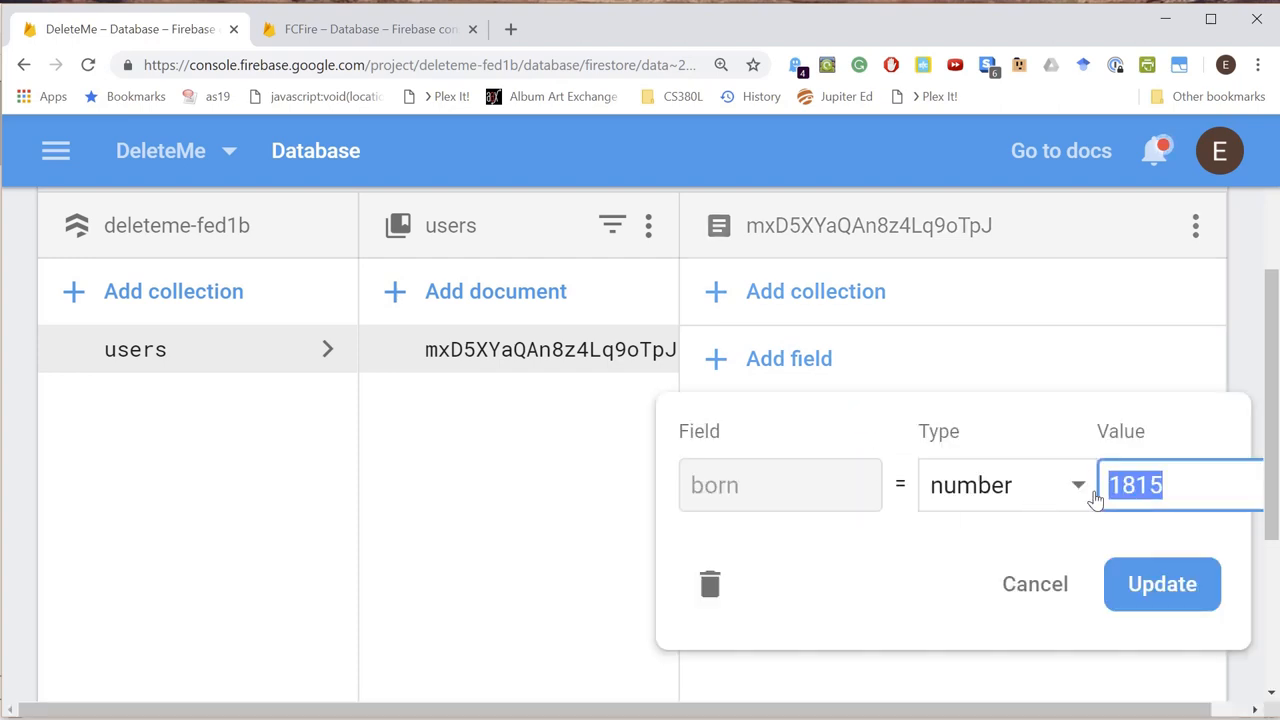
{"action": "left_click", "coordinate": [1035, 584]}
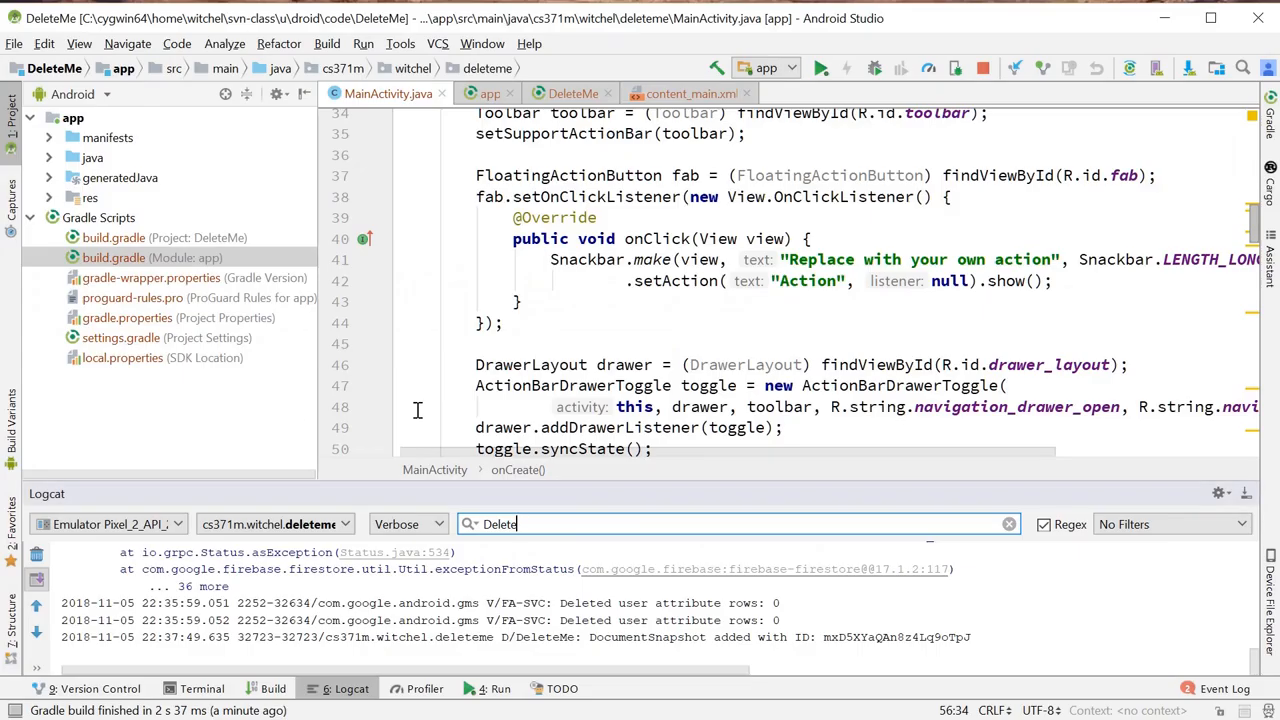
{"action": "mouse_move", "coordinate": [745, 364]}
{"action": "scroll", "coordinate": [738, 363], "scroll_direction": "down", "scroll_amount": 3}
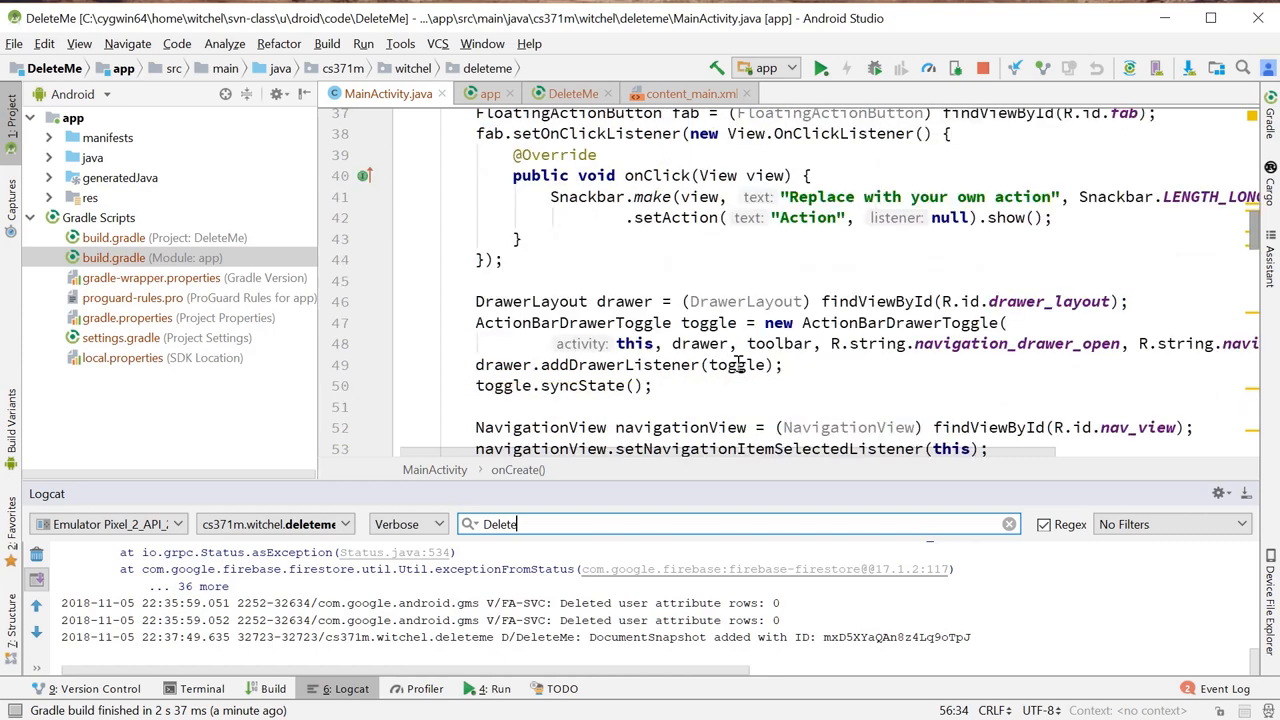
{"action": "scroll", "coordinate": [738, 363], "scroll_direction": "down", "scroll_amount": 3}
{"action": "scroll", "coordinate": [738, 363], "scroll_direction": "down", "scroll_amount": 2}
{"action": "scroll", "coordinate": [700, 350], "scroll_direction": "down", "scroll_amount": 2}
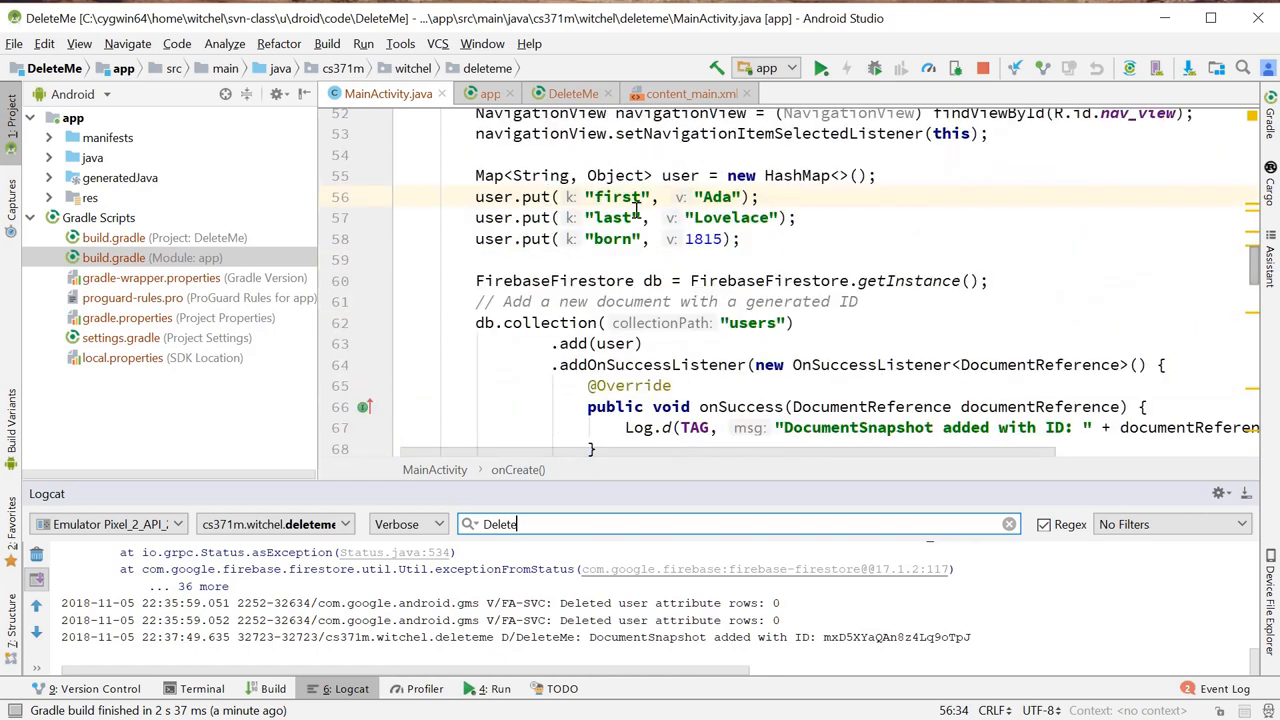
{"action": "scroll", "coordinate": [960, 270], "scroll_direction": "down", "scroll_amount": 3}
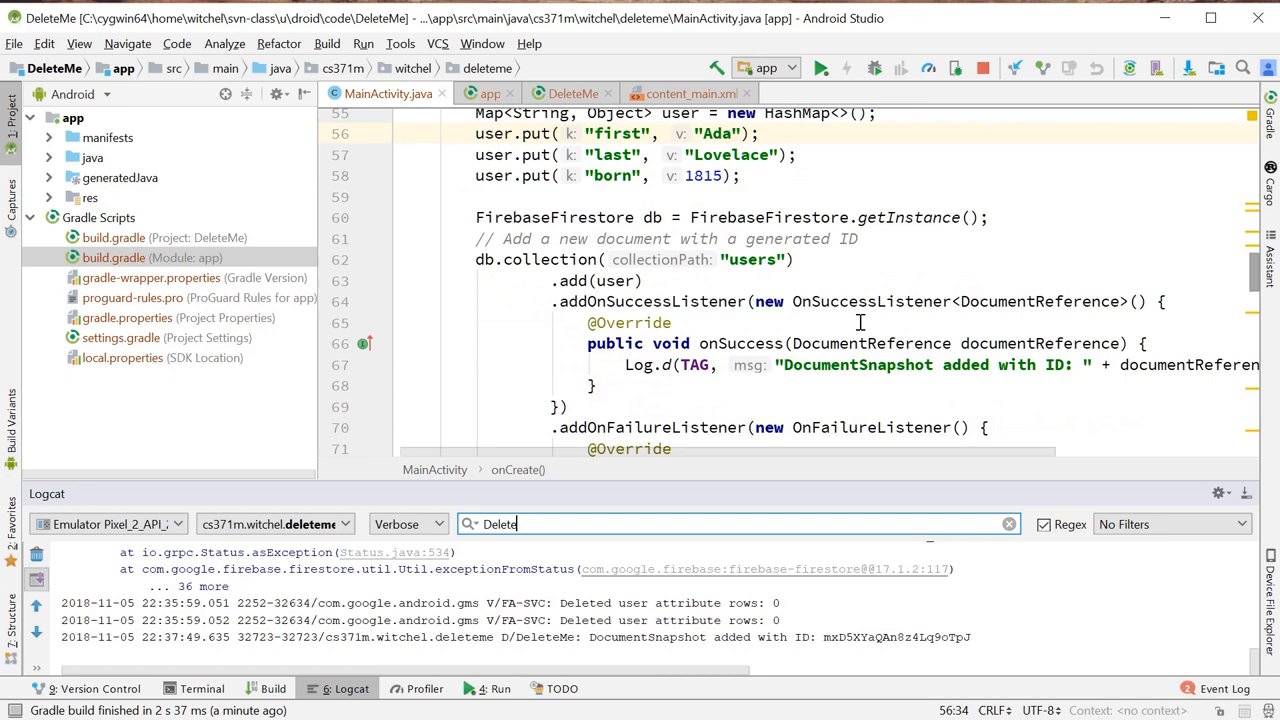
{"action": "scroll", "coordinate": [860, 322], "scroll_direction": "down", "scroll_amount": 2}
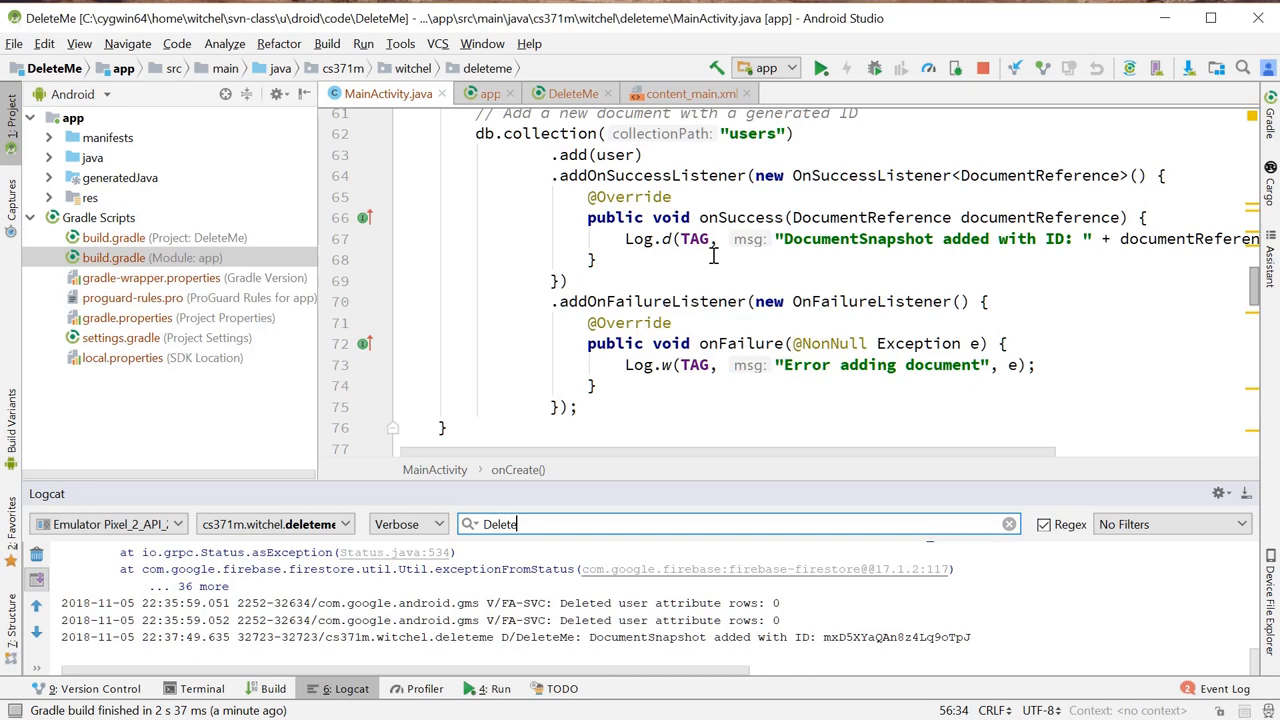
{"action": "scroll", "coordinate": [713, 256], "scroll_direction": "down", "scroll_amount": 3}
{"action": "scroll", "coordinate": [660, 262], "scroll_direction": "down", "scroll_amount": 3}
{"action": "scroll", "coordinate": [651, 266], "scroll_direction": "down", "scroll_amount": 3}
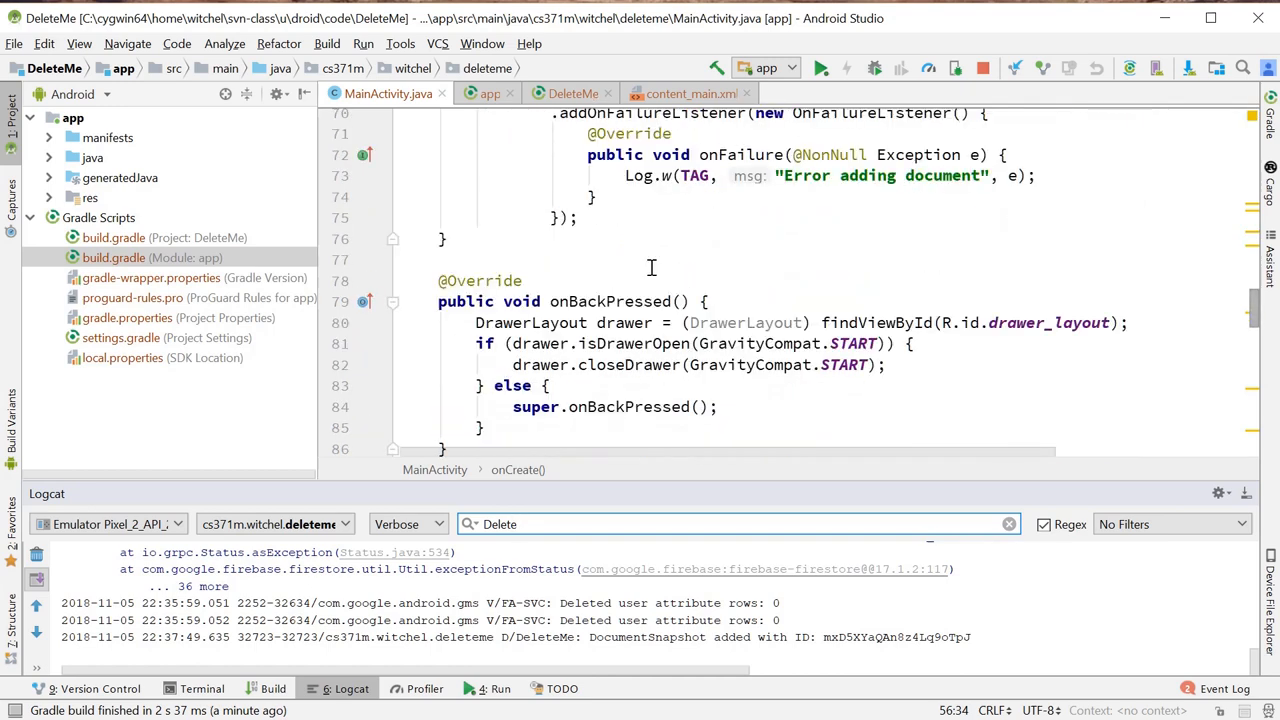
{"action": "scroll", "coordinate": [651, 266], "scroll_direction": "down", "scroll_amount": 3}
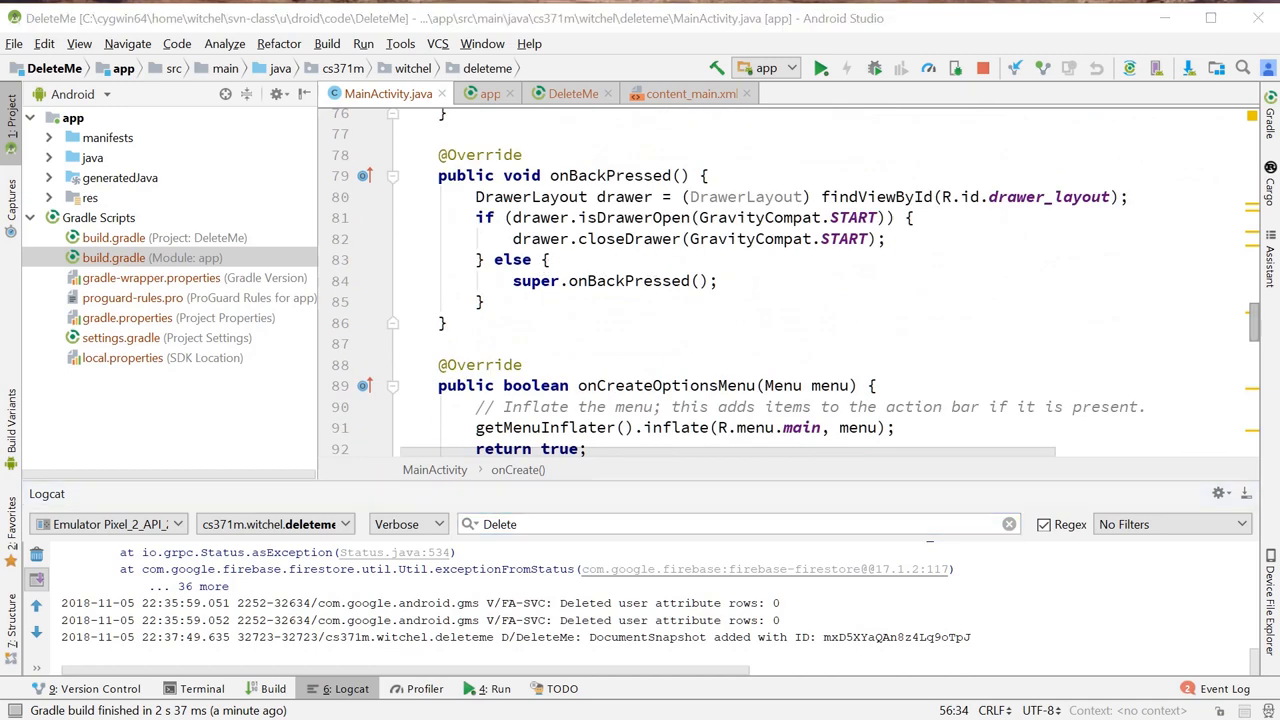
{"action": "key", "text": "alt+Tab"}
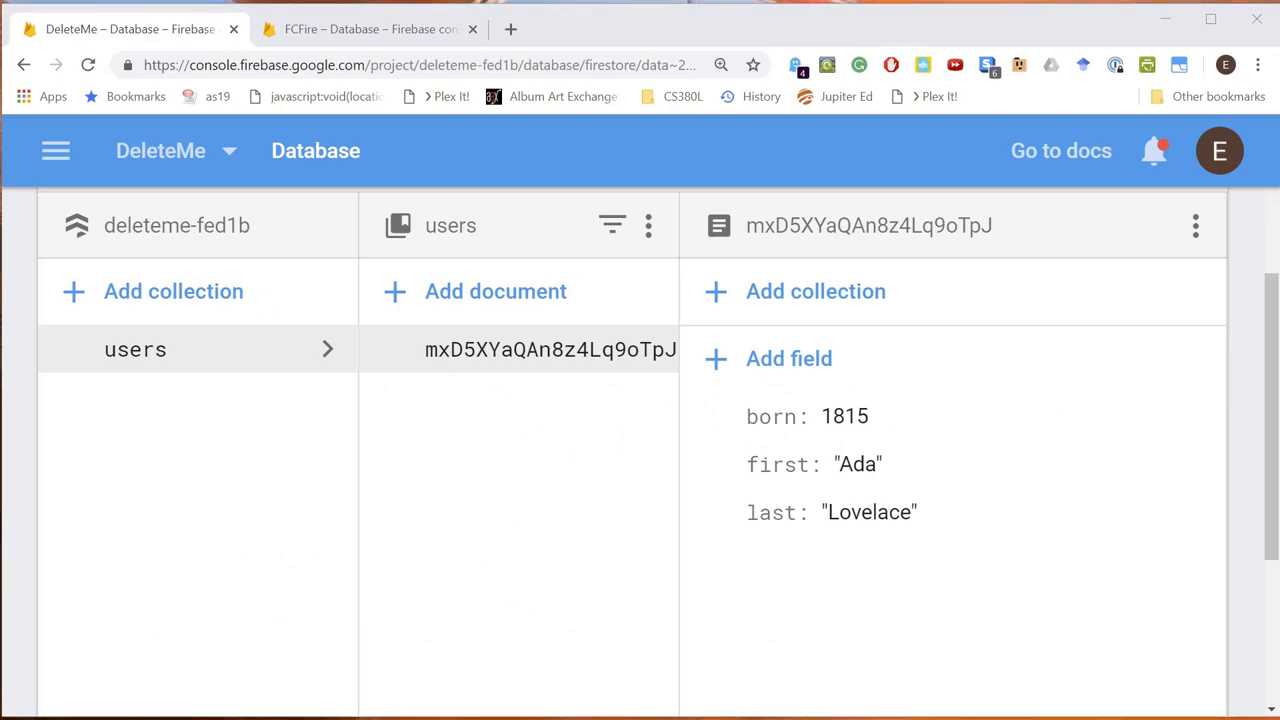
{"action": "key", "text": "alt+Tab"}
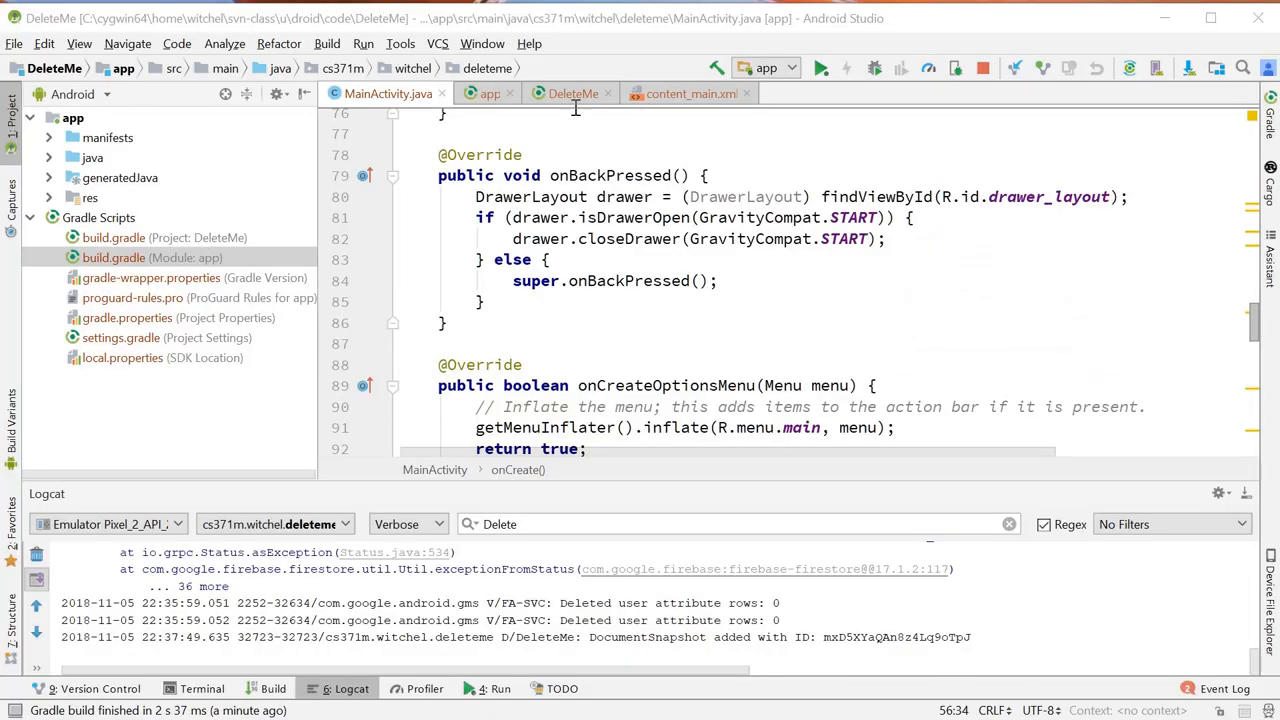
- Refocus the Android Studio editor showing MainActivity's add-listener code
{"action": "left_click", "coordinate": [820, 30]}
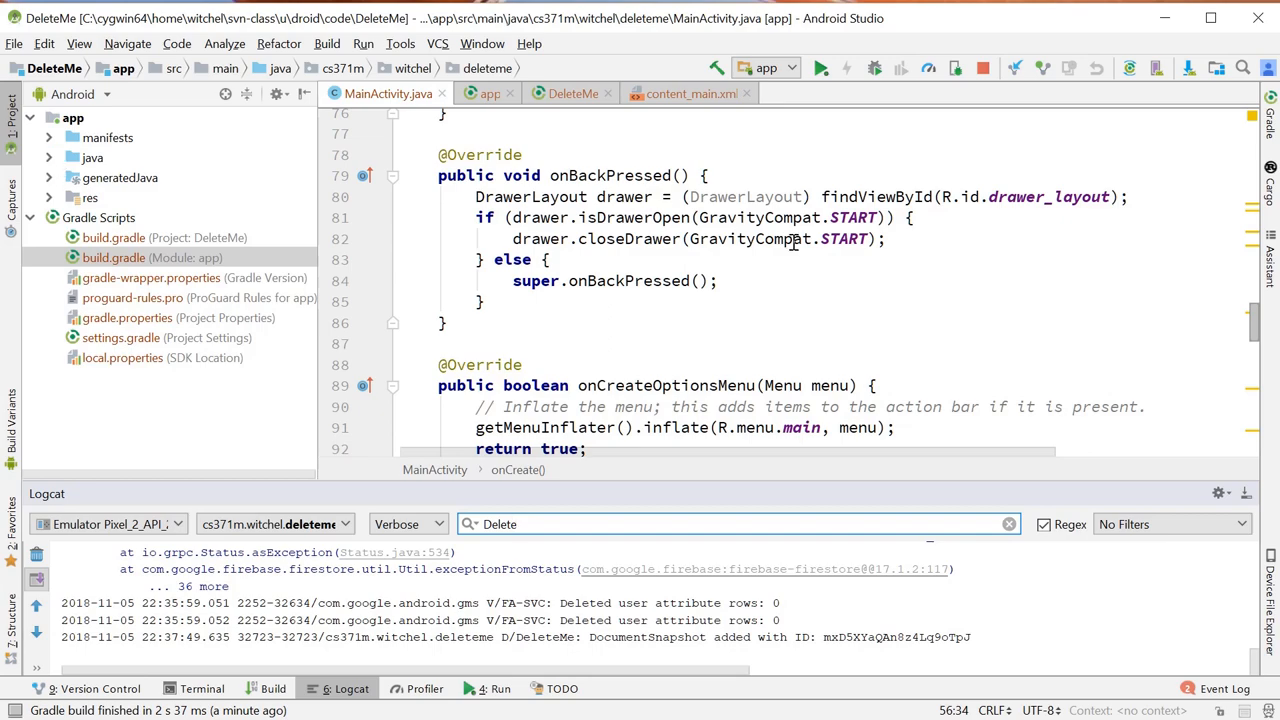
{"action": "scroll", "coordinate": [793, 244], "scroll_direction": "down", "scroll_amount": 5}
{"action": "scroll", "coordinate": [793, 244], "scroll_direction": "up", "scroll_amount": 5}
{"action": "scroll", "coordinate": [780, 244], "scroll_direction": "up", "scroll_amount": 4}
- From the Firebase services list, expand Storage and show the 'Upload and download a file with Cloud Storage' tutorial
{"action": "left_click", "coordinate": [1270, 265]}
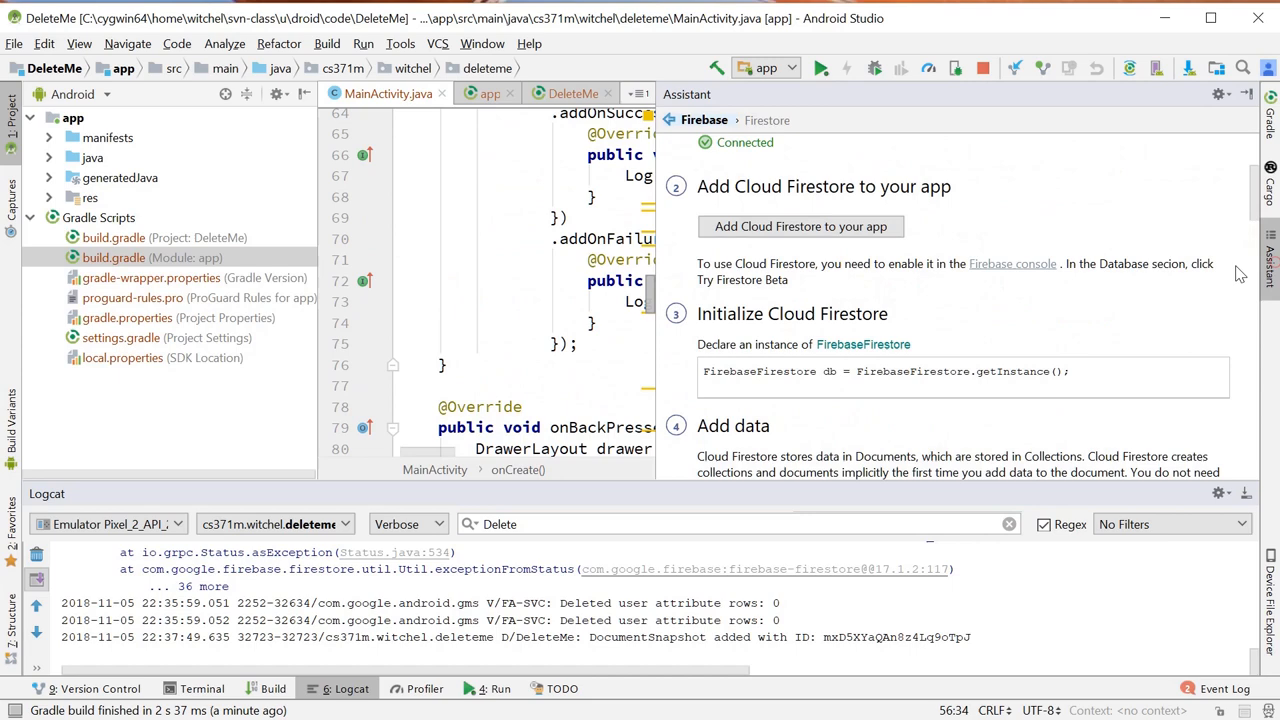
{"action": "left_click", "coordinate": [704, 120]}
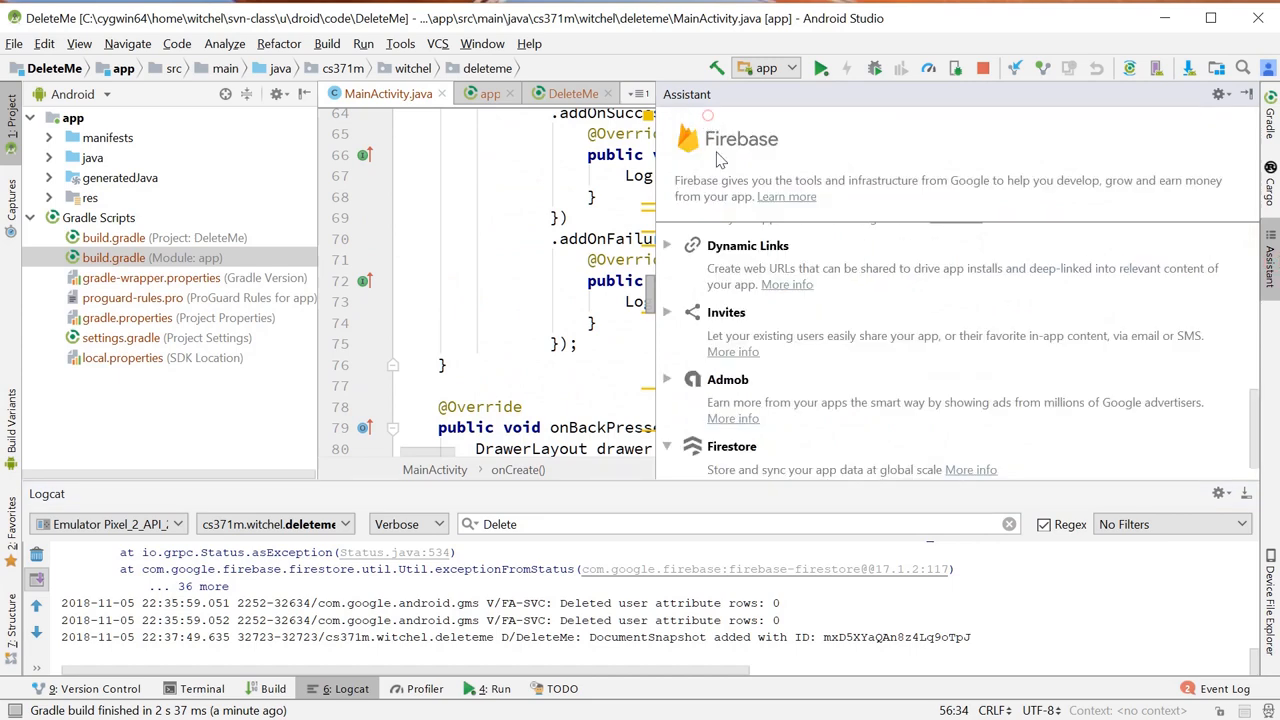
{"action": "scroll", "coordinate": [750, 320], "scroll_direction": "up", "scroll_amount": 4}
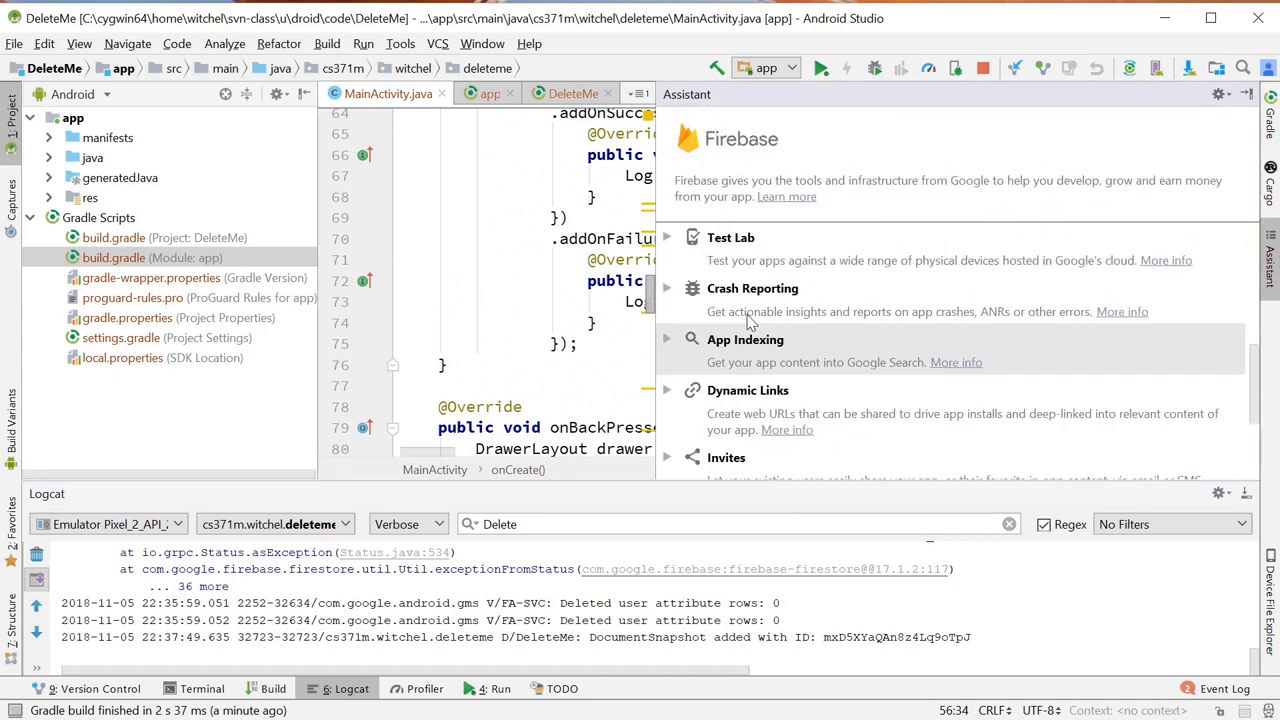
{"action": "scroll", "coordinate": [750, 320], "scroll_direction": "up", "scroll_amount": 3}
{"action": "scroll", "coordinate": [750, 320], "scroll_direction": "up", "scroll_amount": 3}
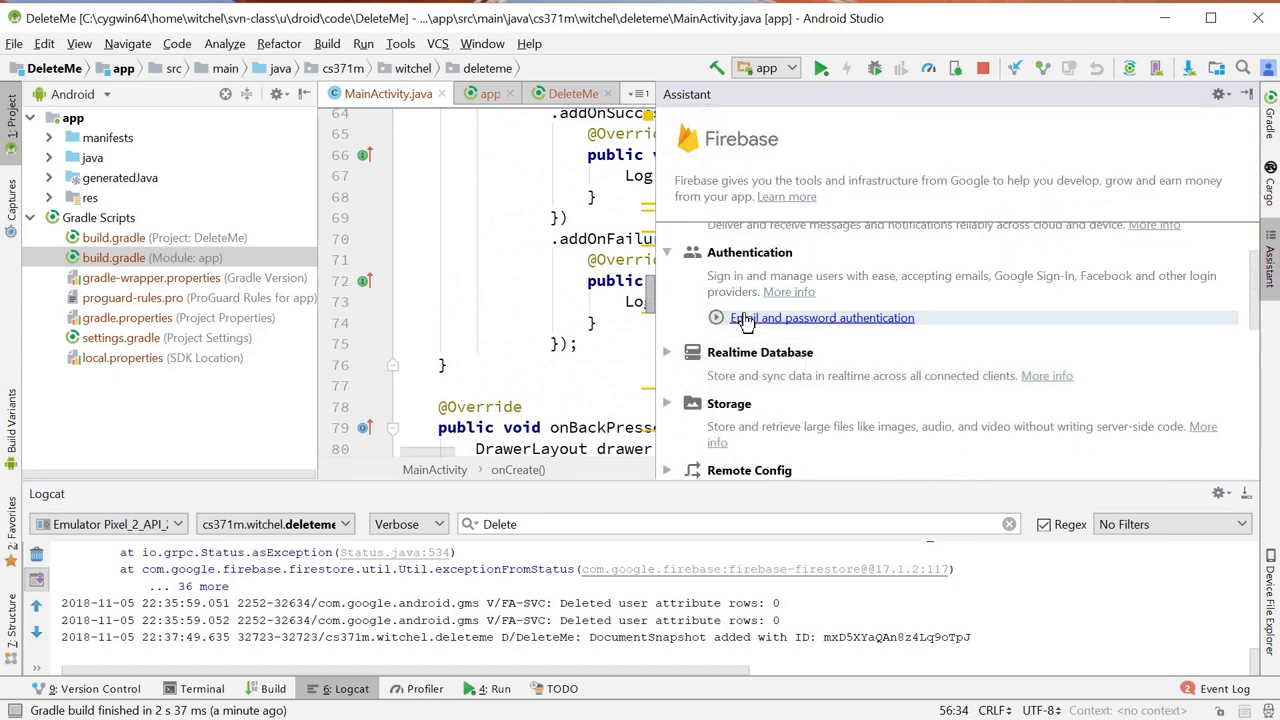
{"action": "left_click", "coordinate": [741, 413]}
{"action": "left_click", "coordinate": [790, 466]}
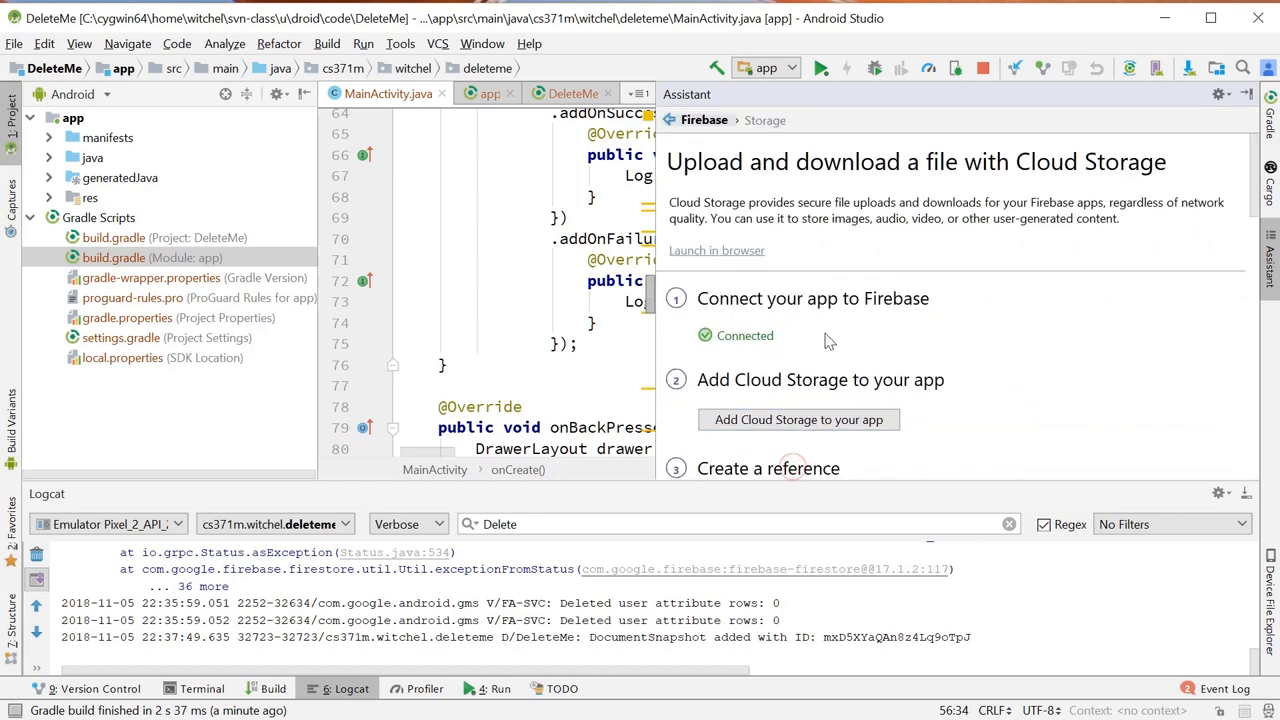
{"action": "scroll", "coordinate": [828, 341], "scroll_direction": "down", "scroll_amount": 5}
{"action": "scroll", "coordinate": [828, 341], "scroll_direction": "down", "scroll_amount": 5}
{"action": "scroll", "coordinate": [828, 341], "scroll_direction": "down", "scroll_amount": 3}
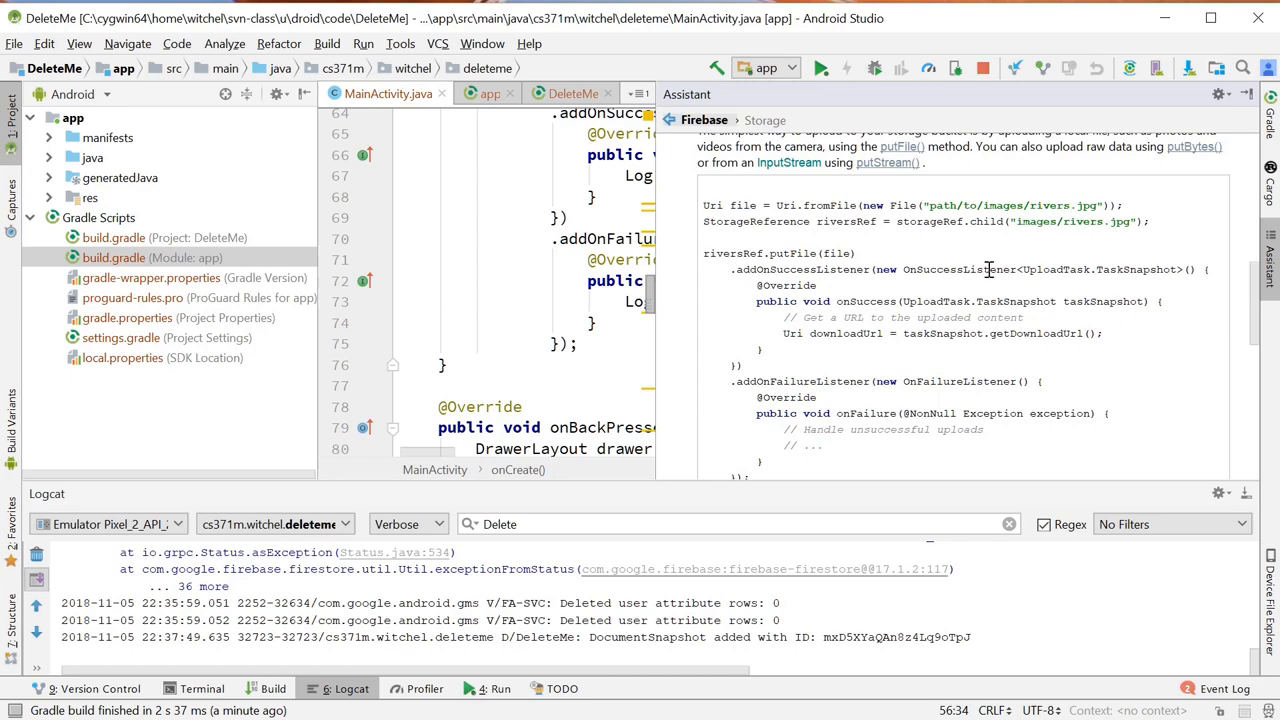
{"action": "scroll", "coordinate": [885, 360], "scroll_direction": "down", "scroll_amount": 3}
{"action": "scroll", "coordinate": [885, 360], "scroll_direction": "down", "scroll_amount": 3}
{"action": "scroll", "coordinate": [885, 360], "scroll_direction": "down", "scroll_amount": 3}
{"action": "scroll", "coordinate": [882, 366], "scroll_direction": "down", "scroll_amount": 3}
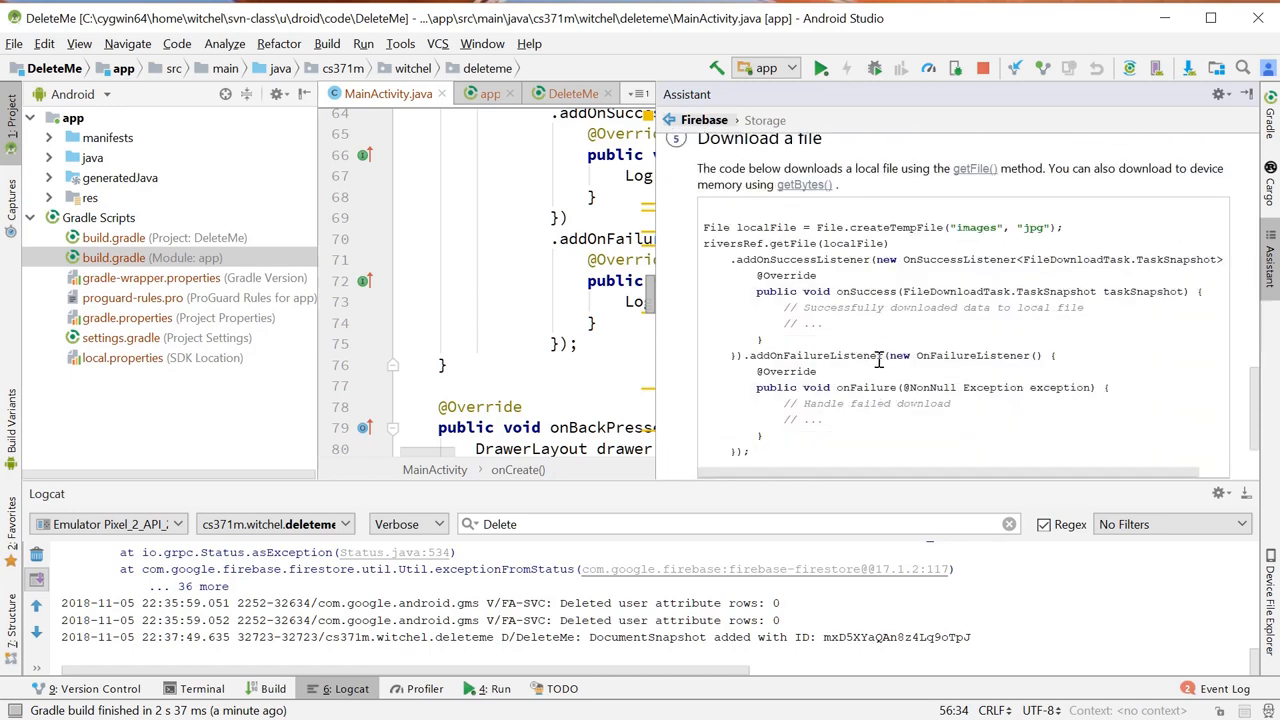
{"action": "scroll", "coordinate": [876, 360], "scroll_direction": "down", "scroll_amount": 2}
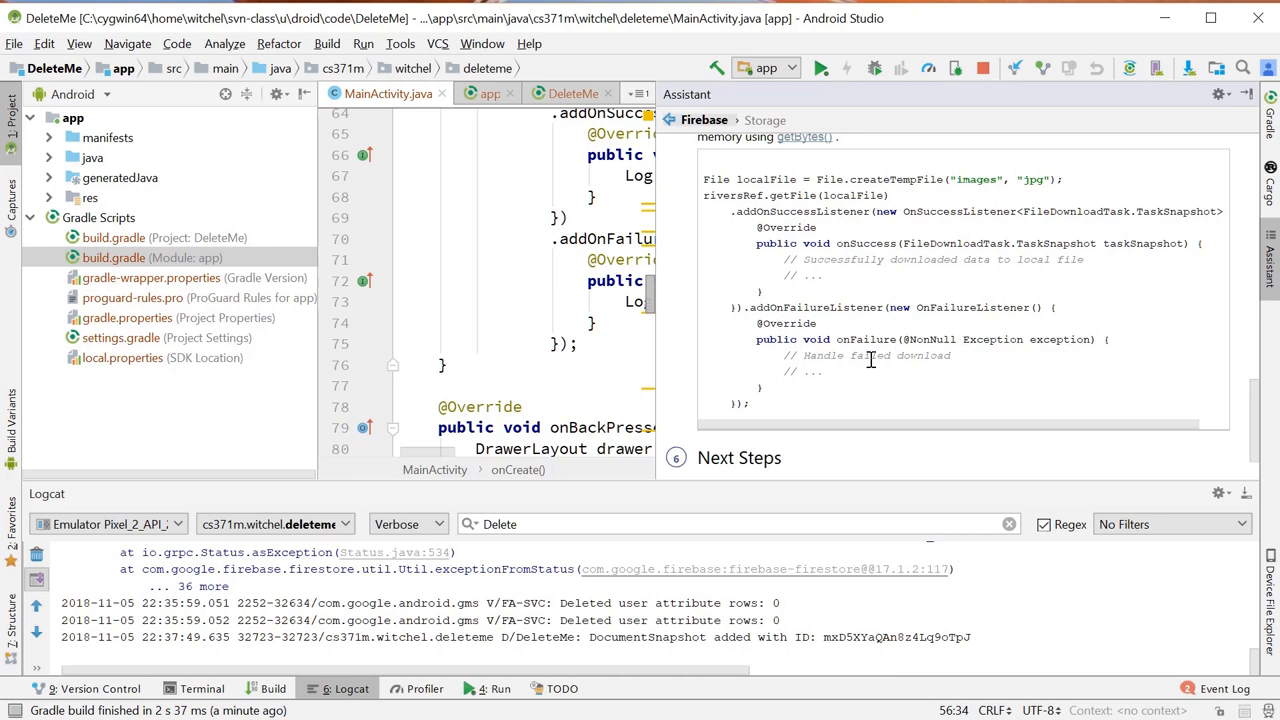